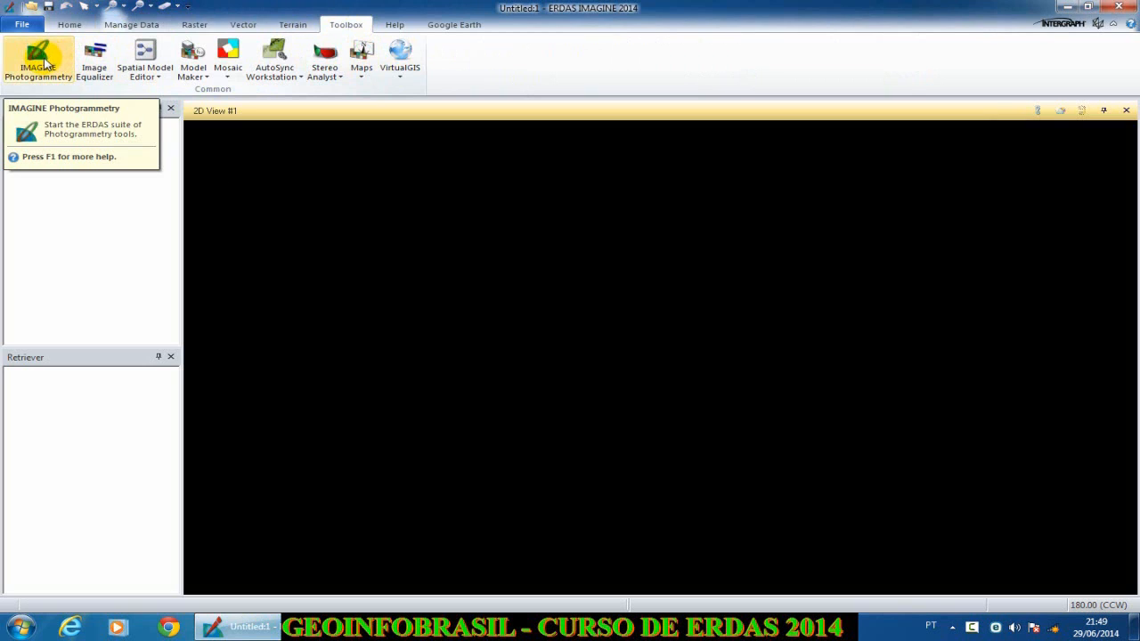
Open the IMAGINE Photogrammetry project manager in a maximized window and select the block's Images folder
click(45, 63)
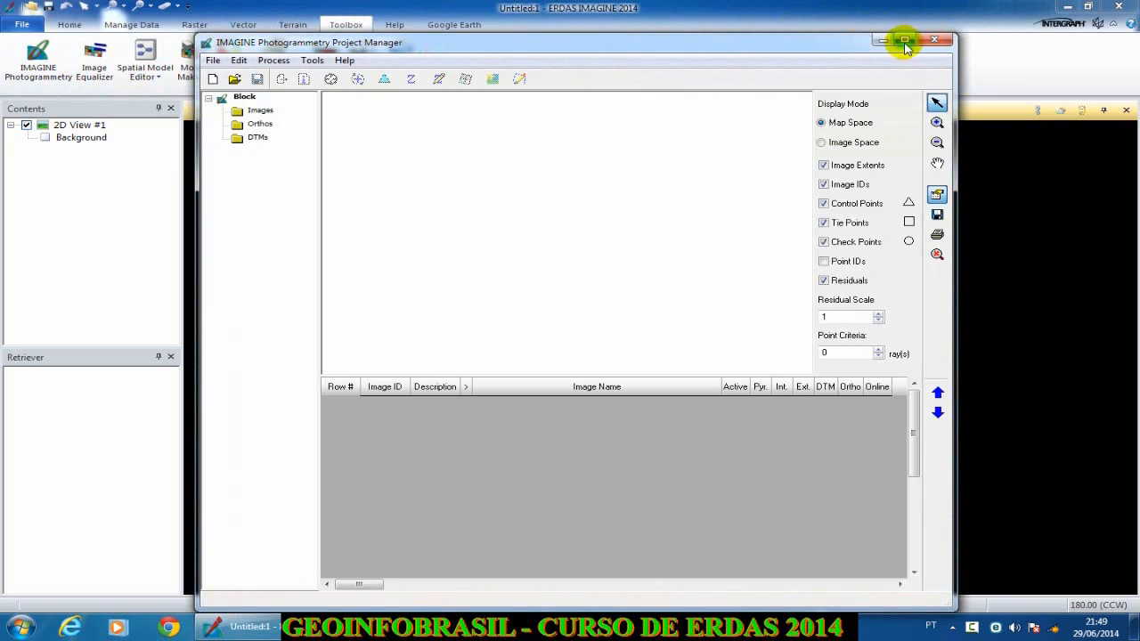
click(904, 40)
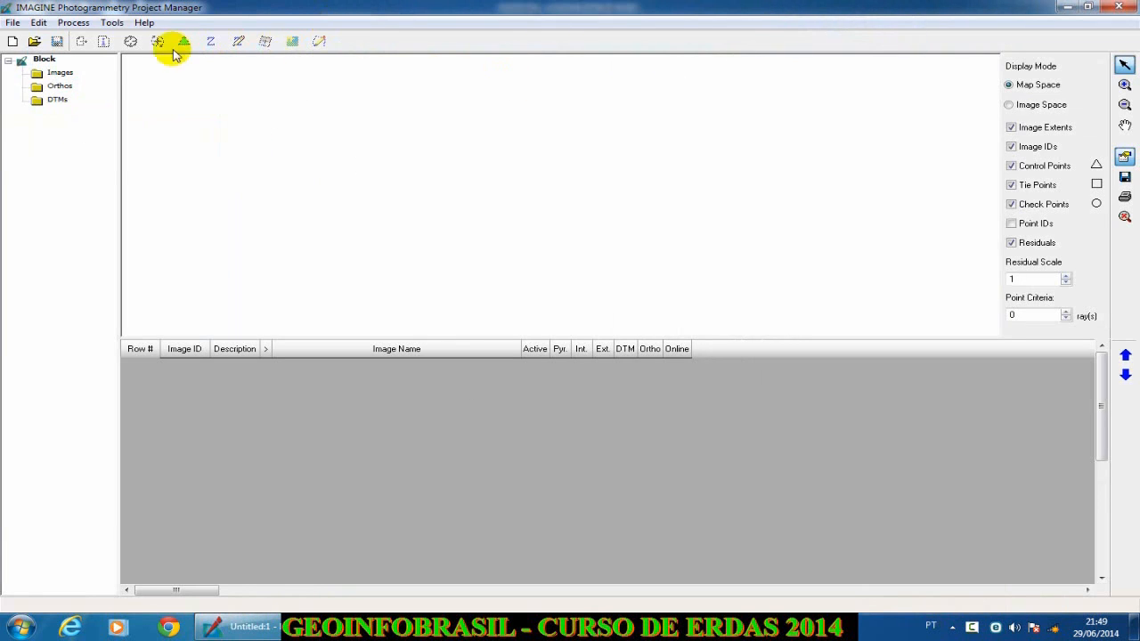
click(55, 73)
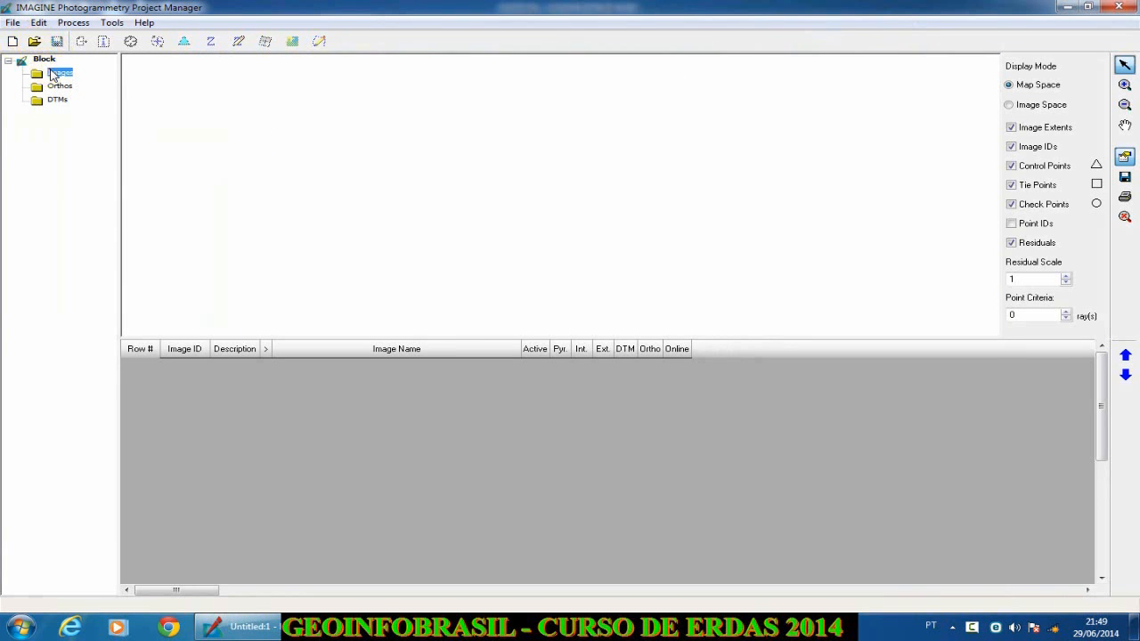
Create a new block file named blk_brasnorte-2.blk in the ARQUIVOS ORTORRETIFICACAO folder
click(12, 41)
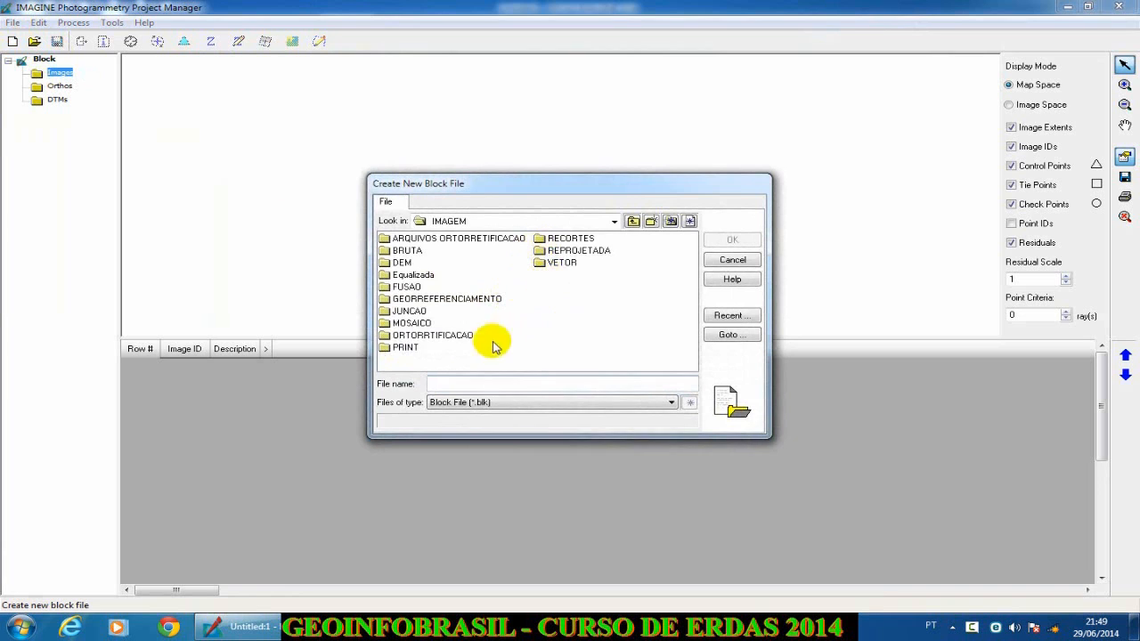
click(410, 240)
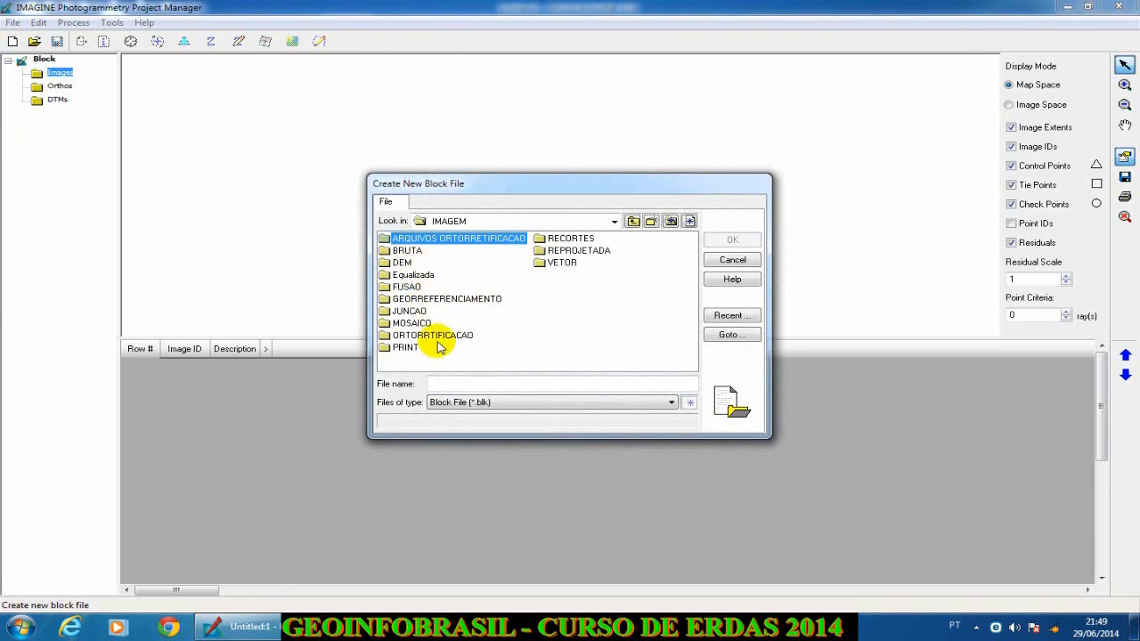
double_click(424, 238)
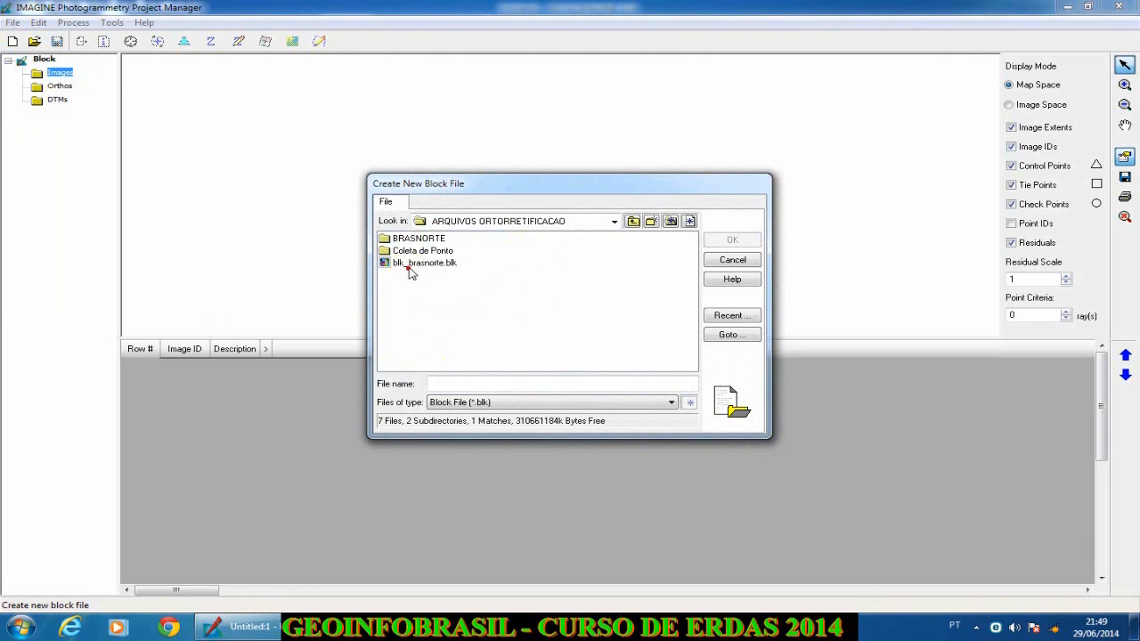
click(410, 264)
click(465, 385)
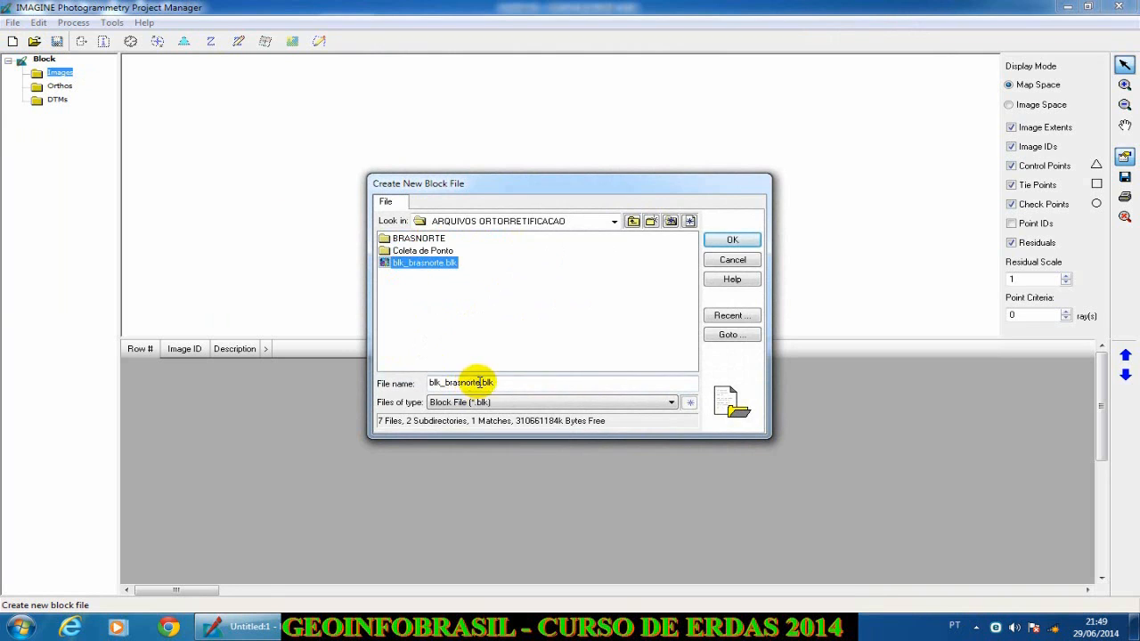
click(479, 382)
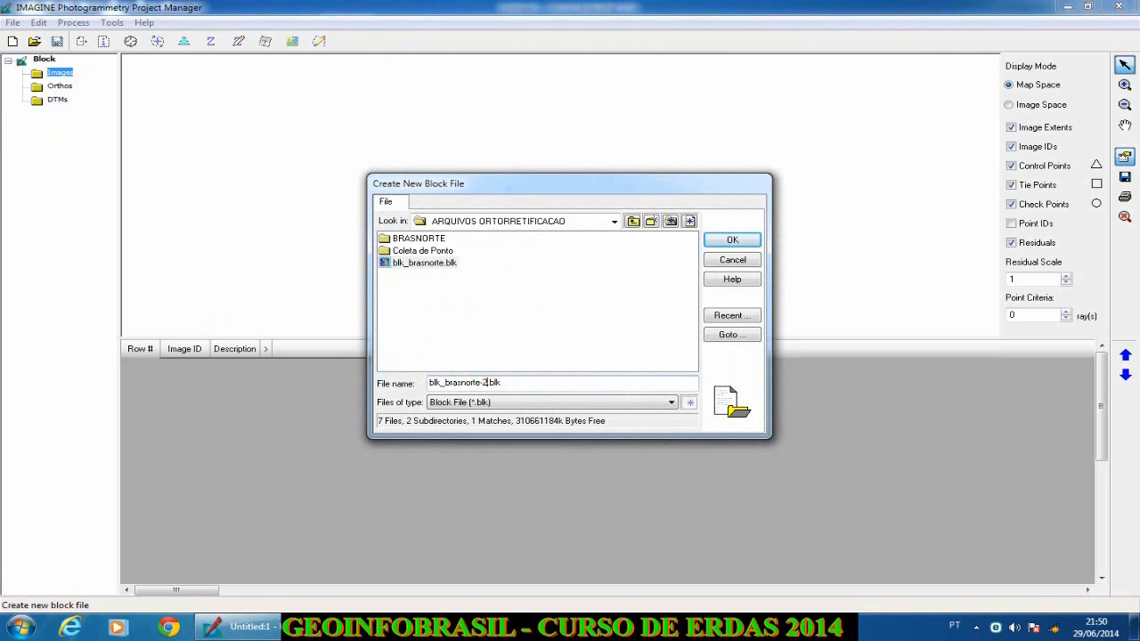
click(743, 240)
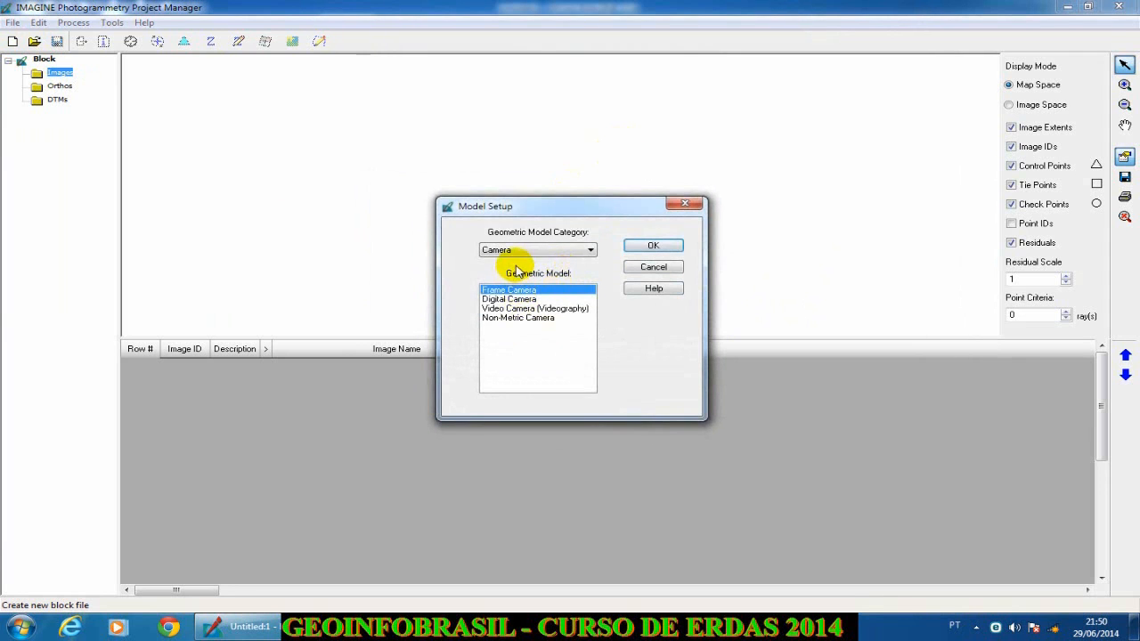
Set the block's geometric model category to Rational Functions and its geometric model to WorldView RPC
click(523, 250)
click(533, 254)
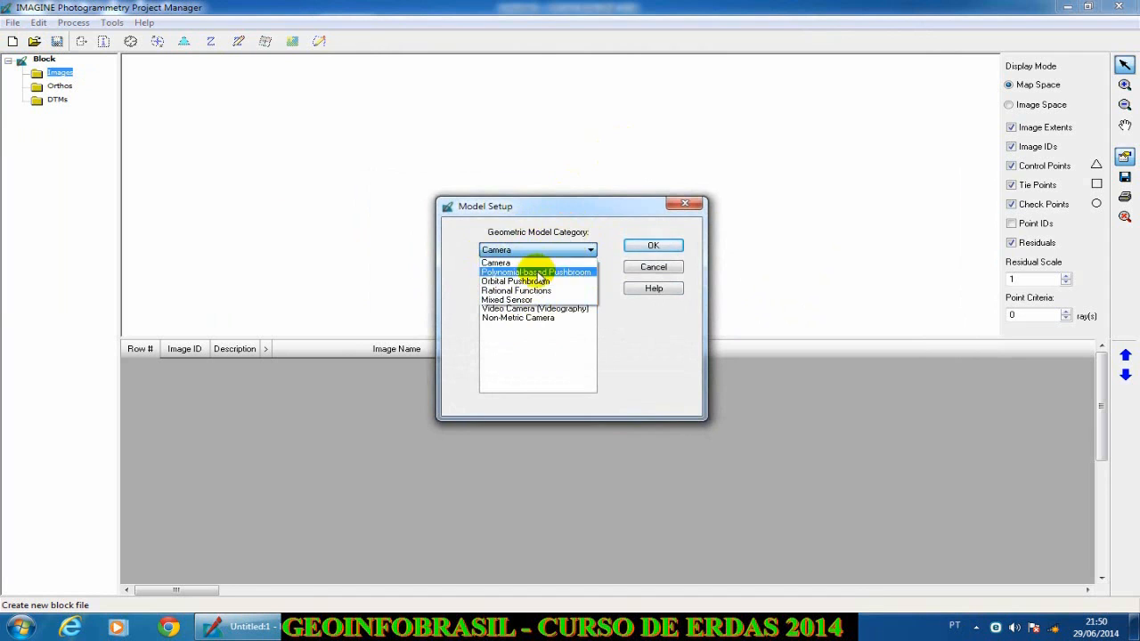
click(517, 291)
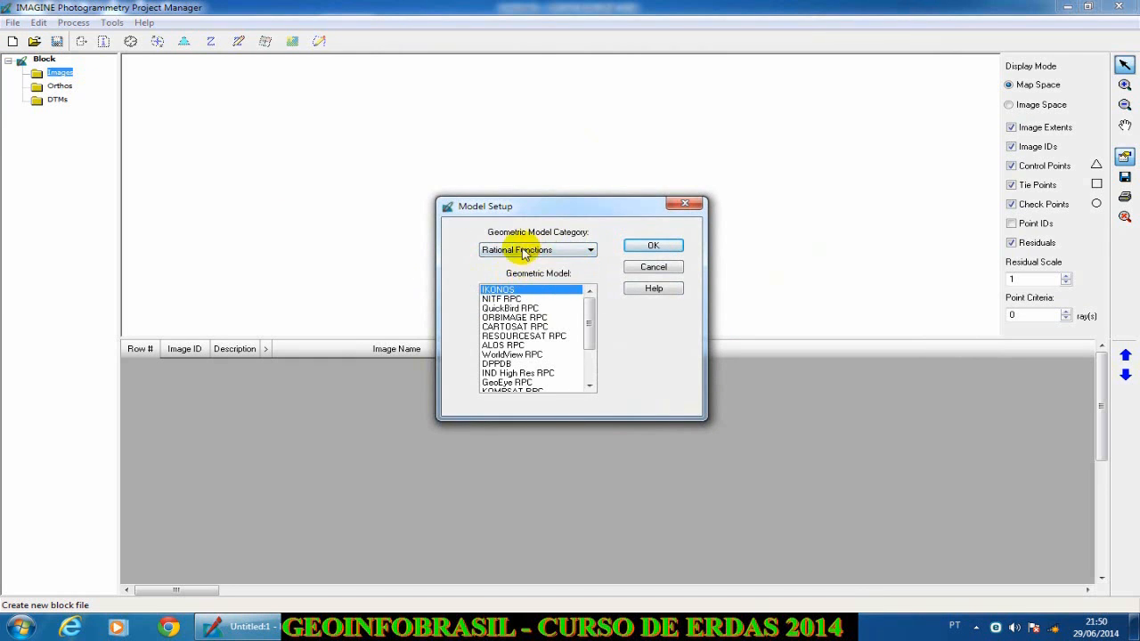
scroll(526, 336, down, 1)
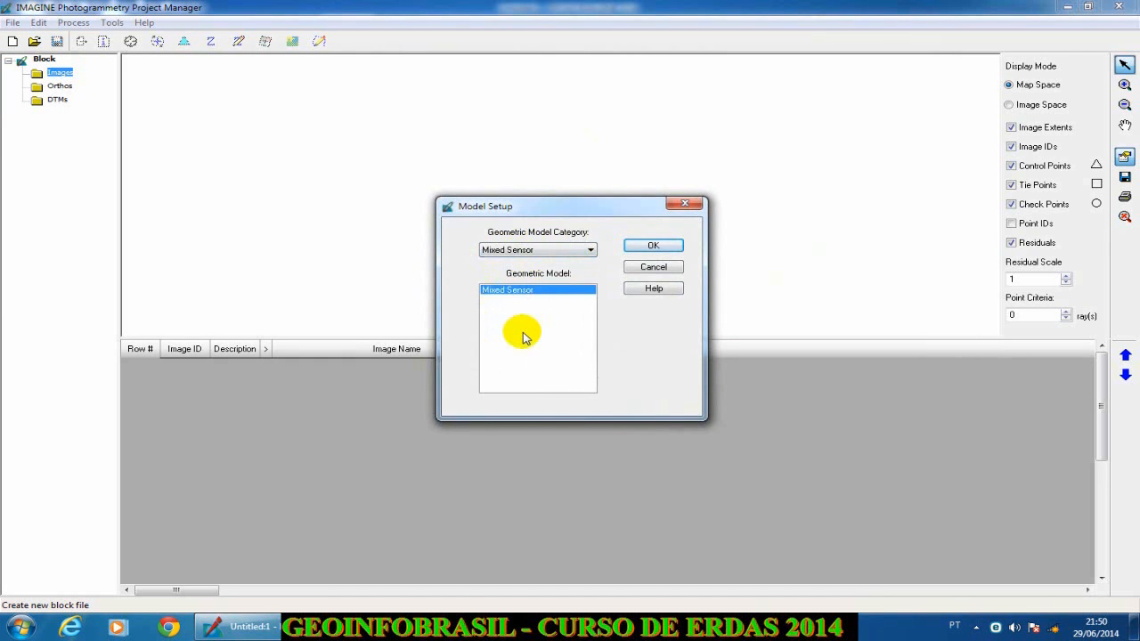
scroll(523, 336, up, 2)
scroll(523, 337, down, 1)
click(507, 354)
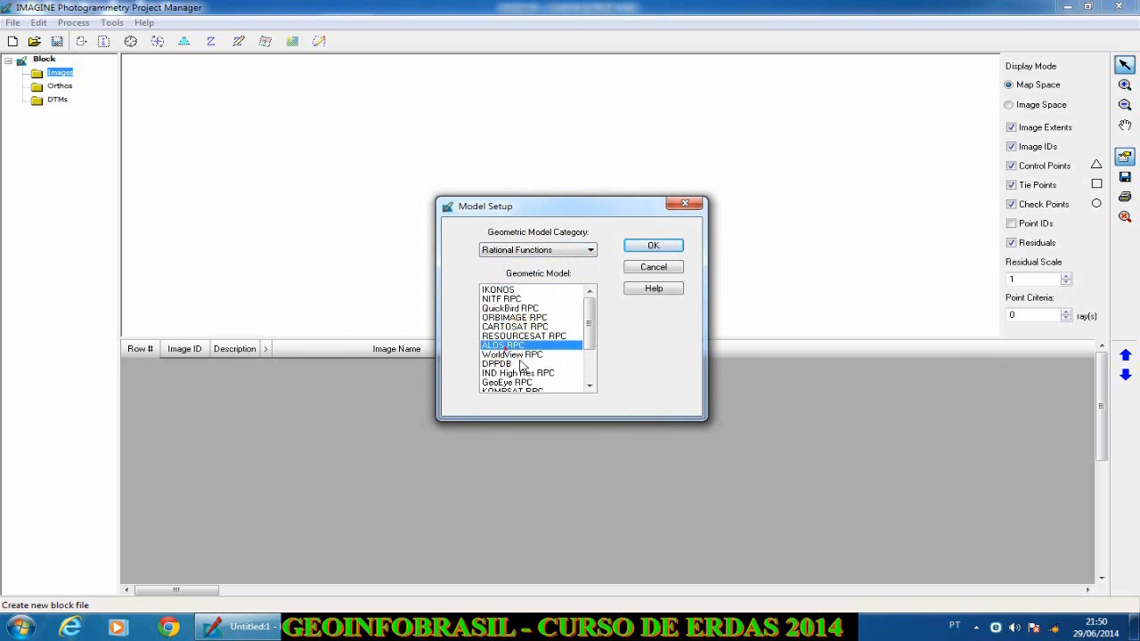
click(653, 248)
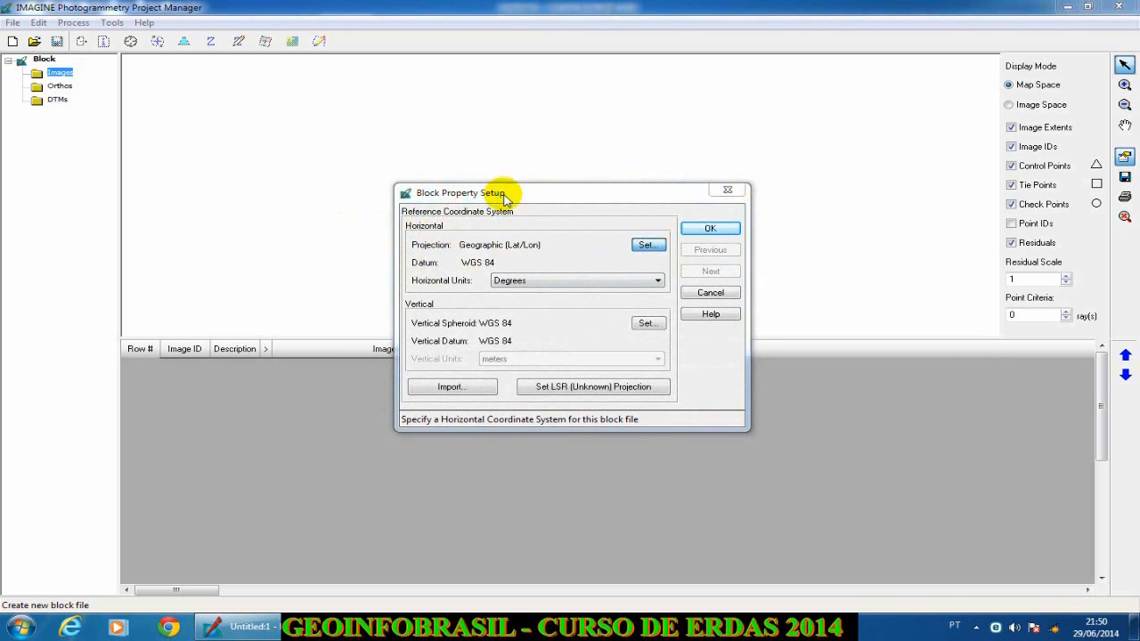
Set the block's horizontal projection to UTM WGS 84 South, UTM Zone 21 (Range 60W - 54W), and accept the block properties
click(648, 244)
click(280, 258)
click(365, 279)
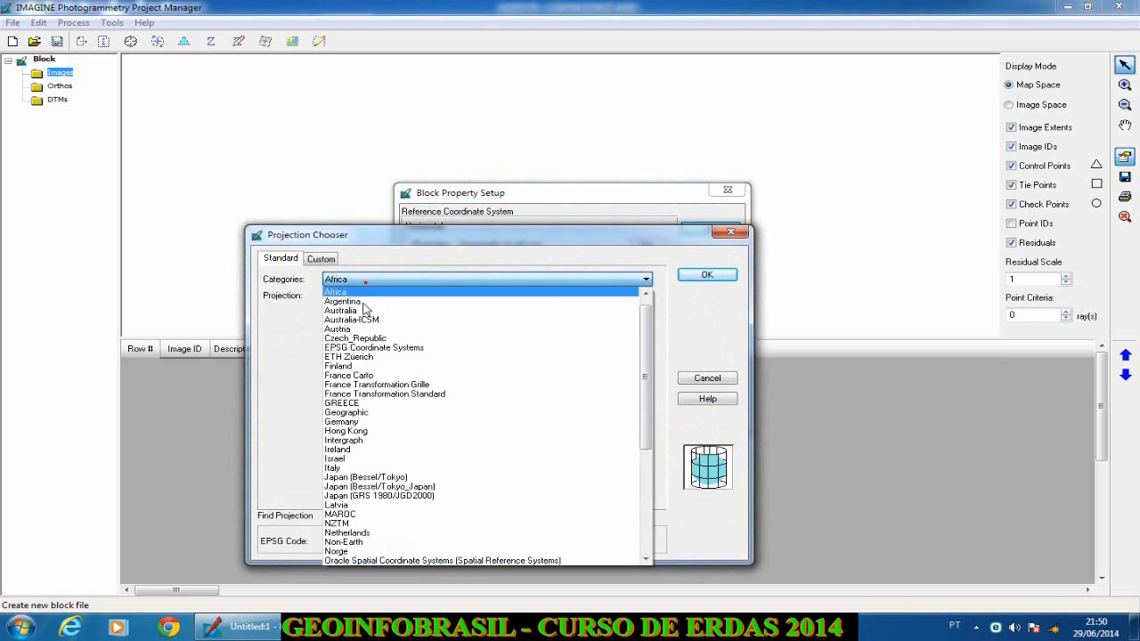
scroll(365, 281, down, 8)
click(383, 543)
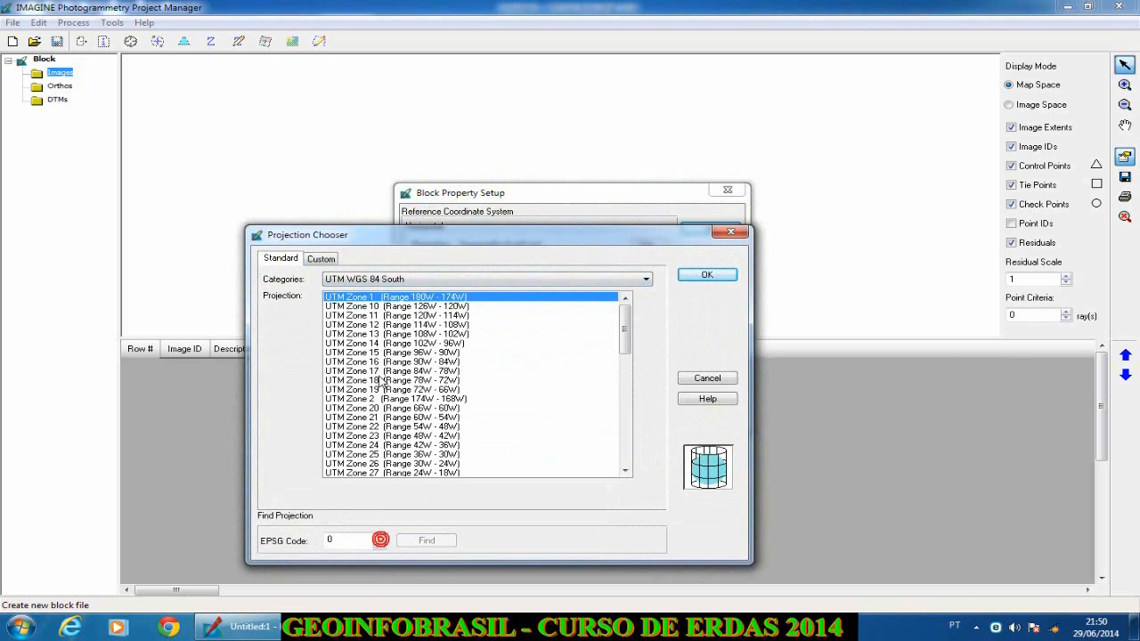
click(384, 418)
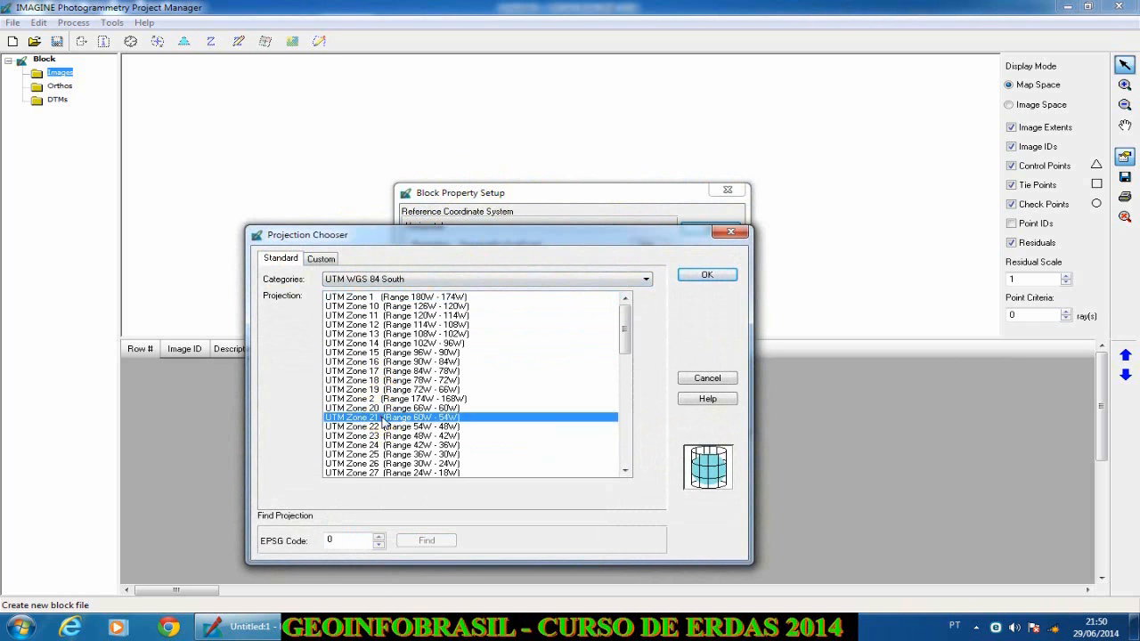
click(707, 275)
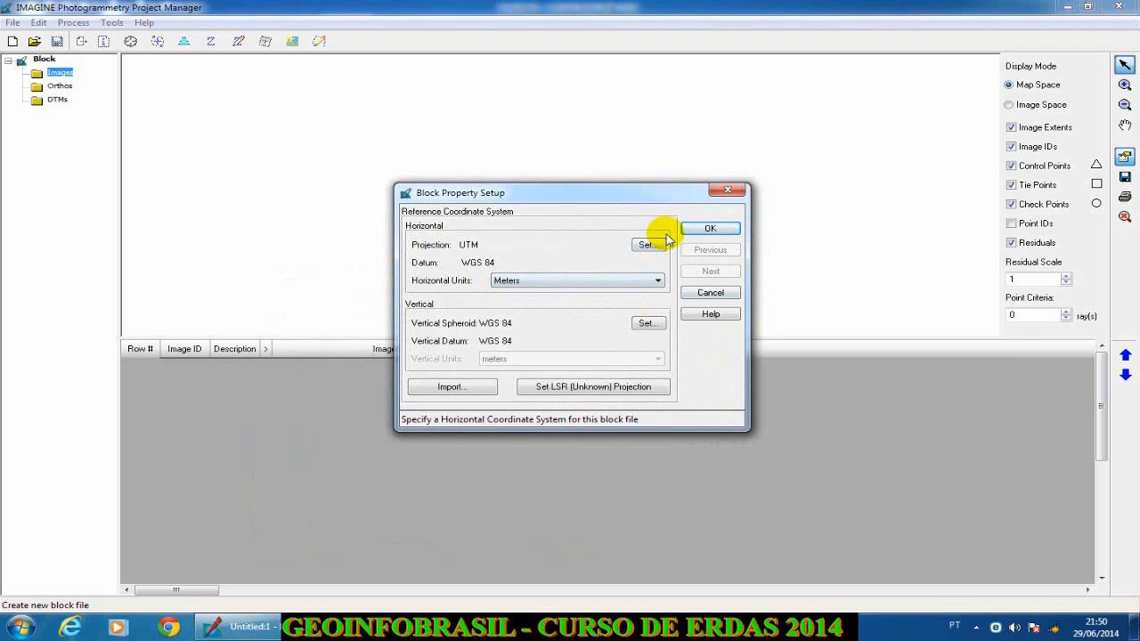
click(710, 230)
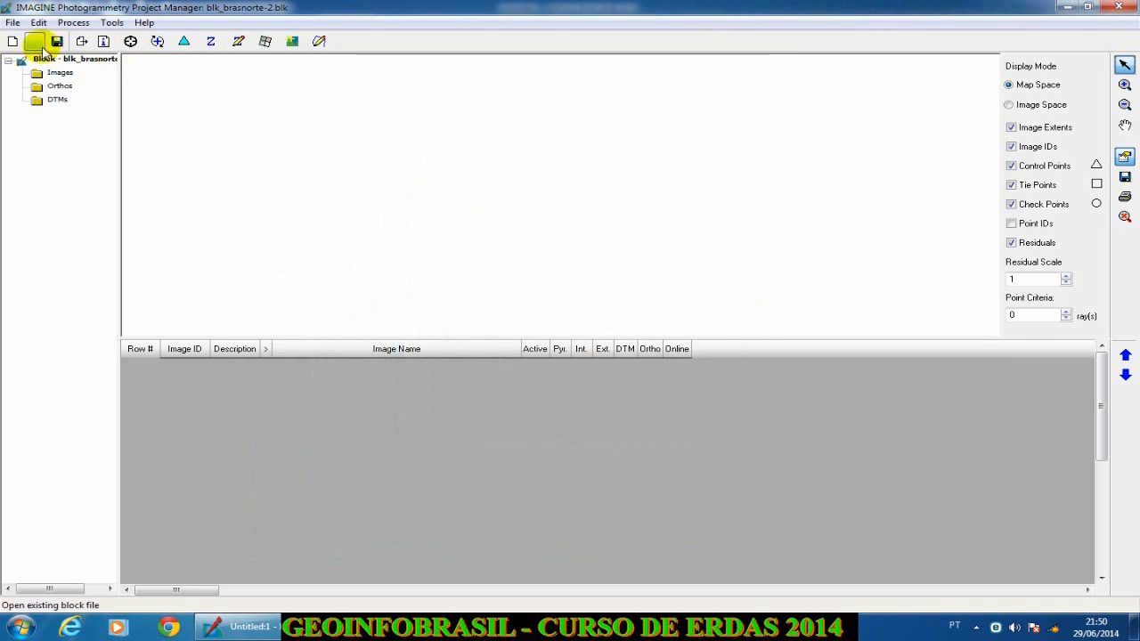
right_click(61, 71)
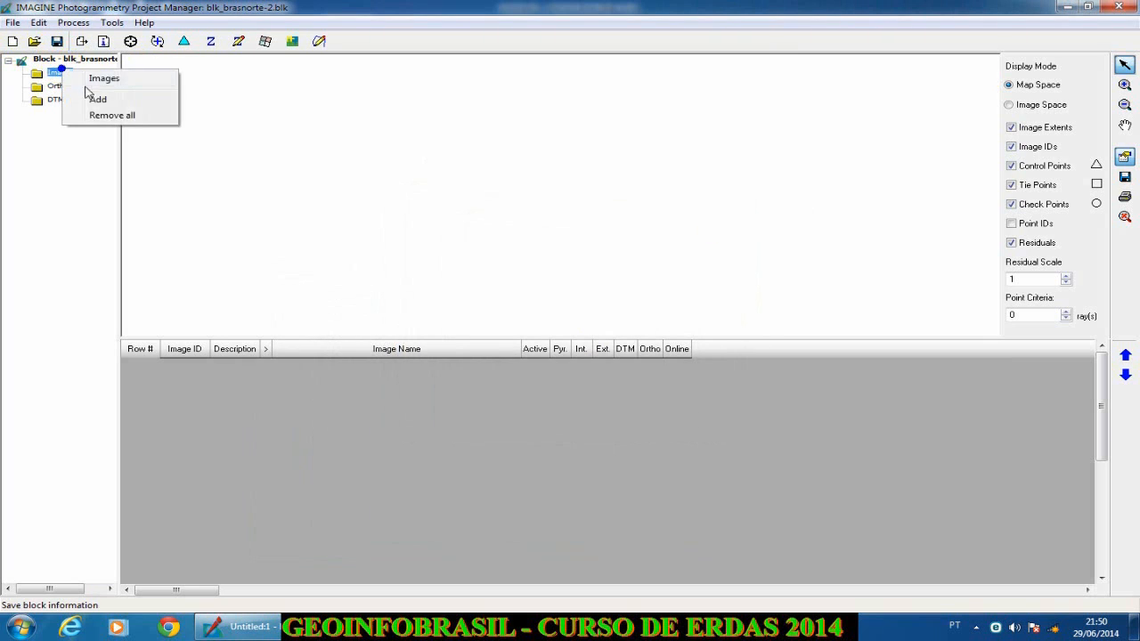
click(98, 100)
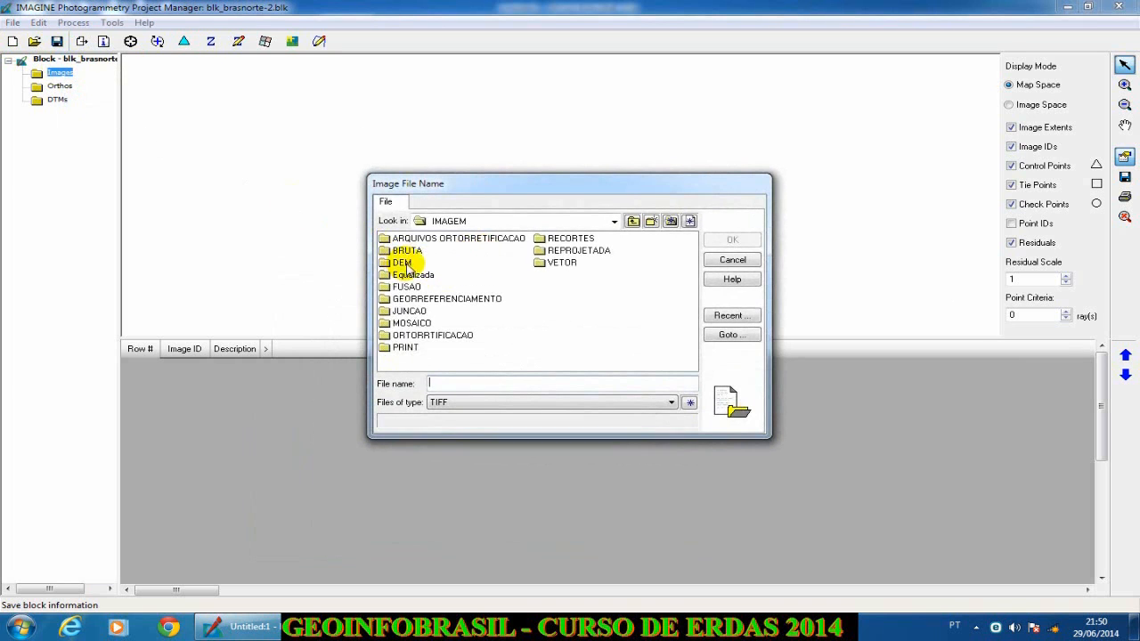
double_click(422, 238)
click(422, 238)
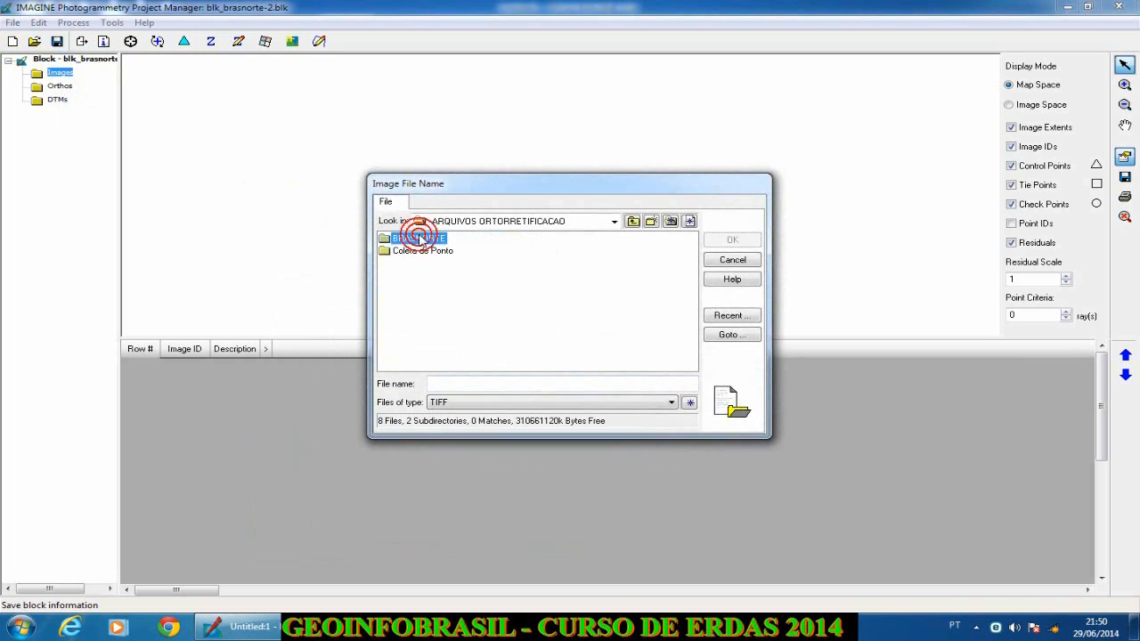
double_click(420, 239)
click(417, 238)
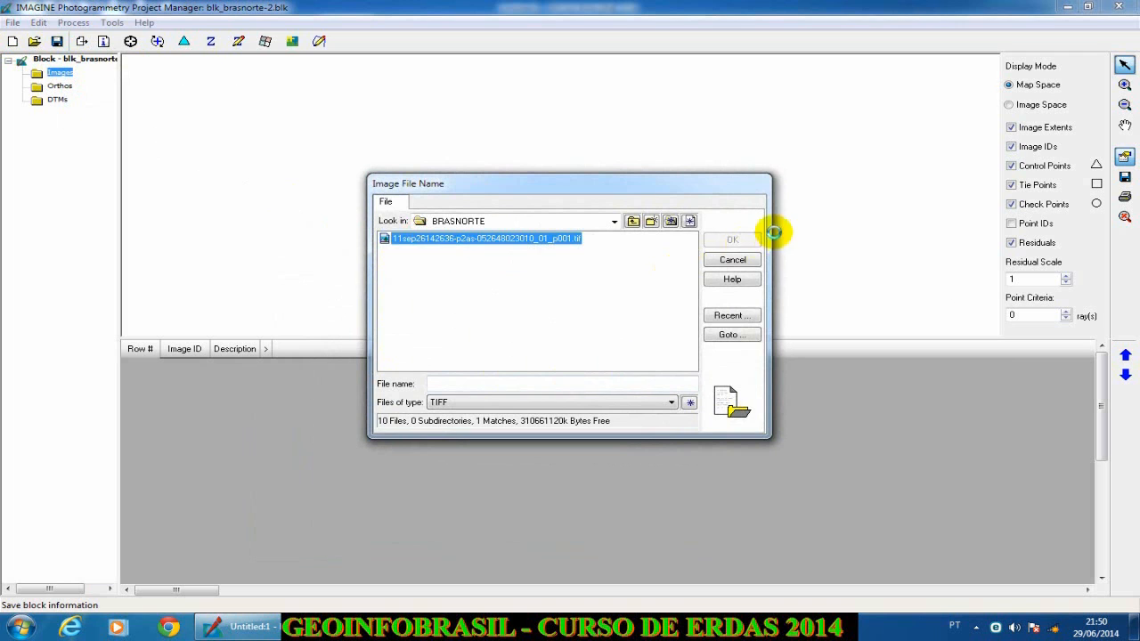
click(714, 242)
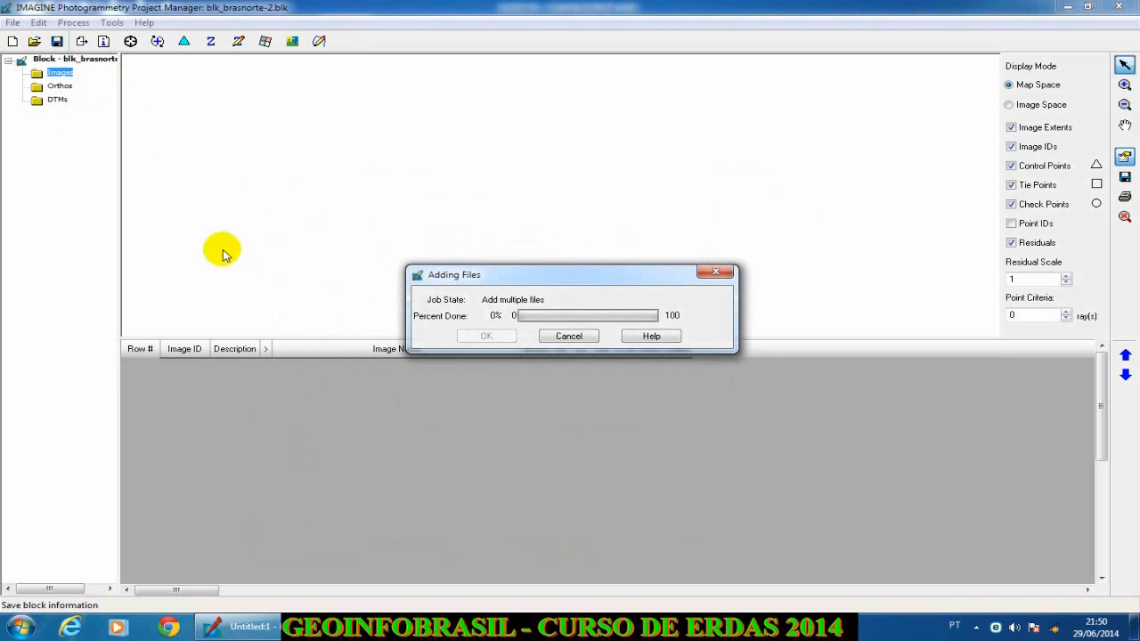
click(580, 363)
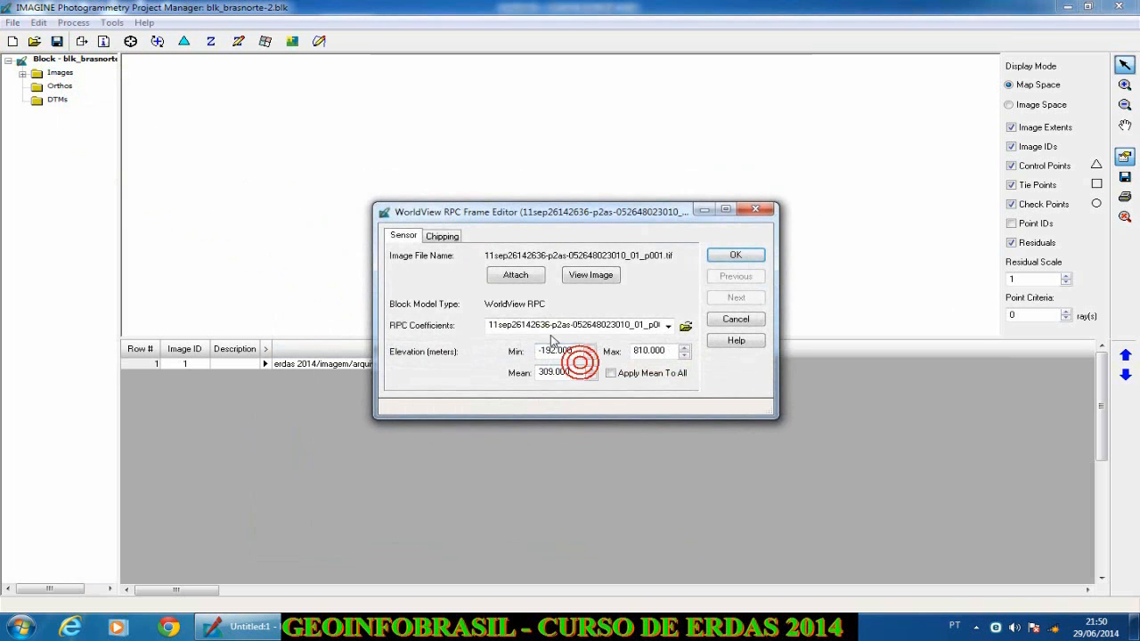
drag(552, 212, 683, 64)
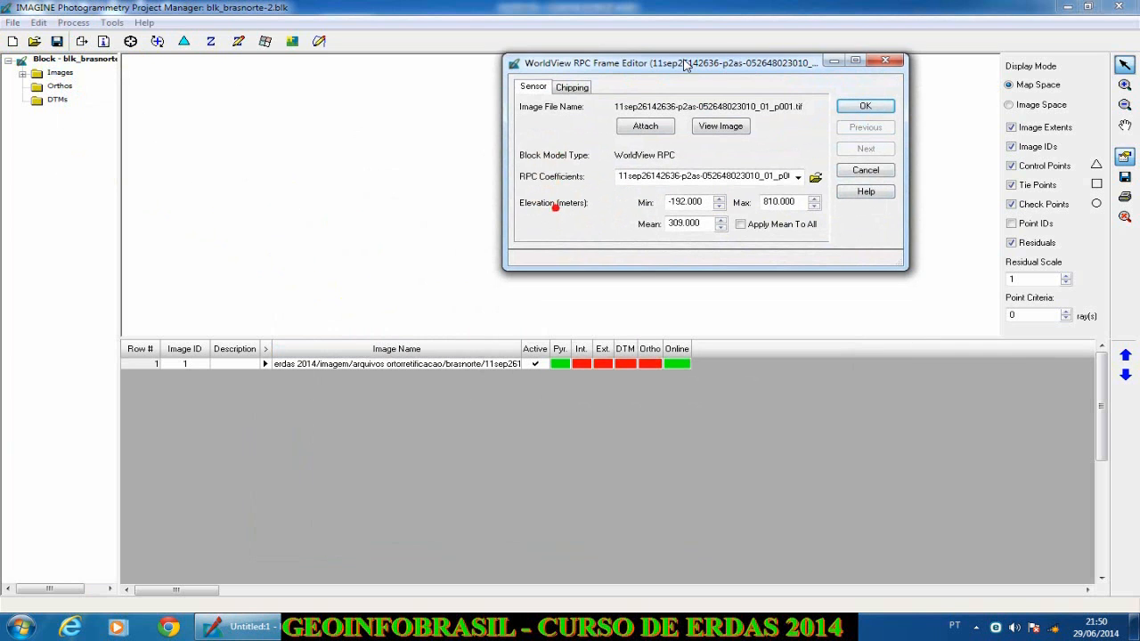
click(642, 125)
double_click(579, 96)
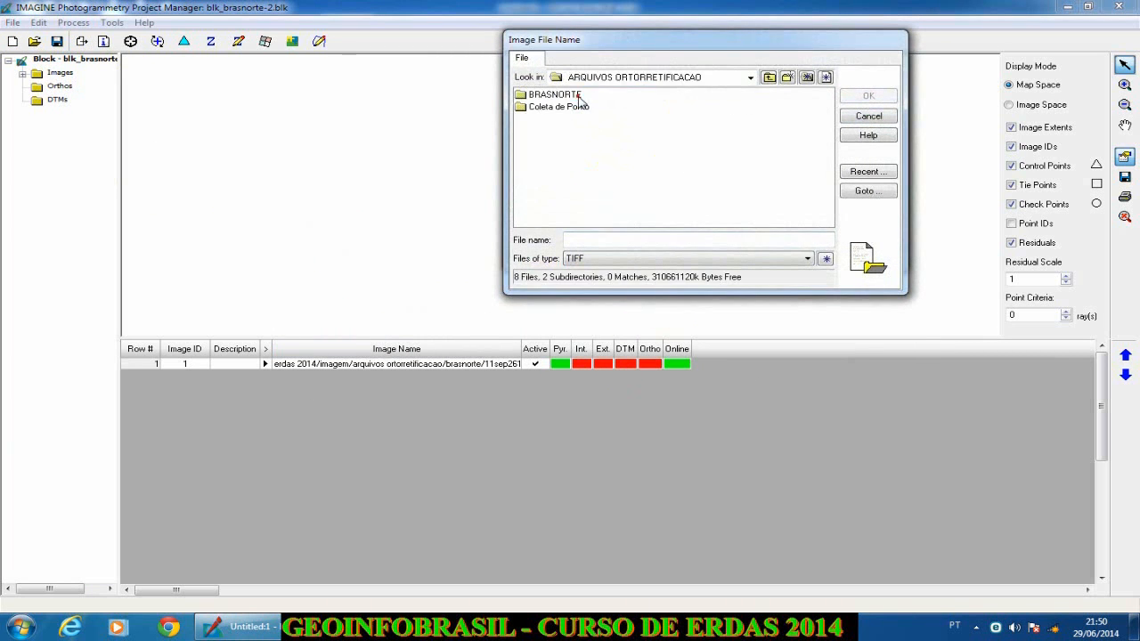
double_click(570, 95)
click(571, 95)
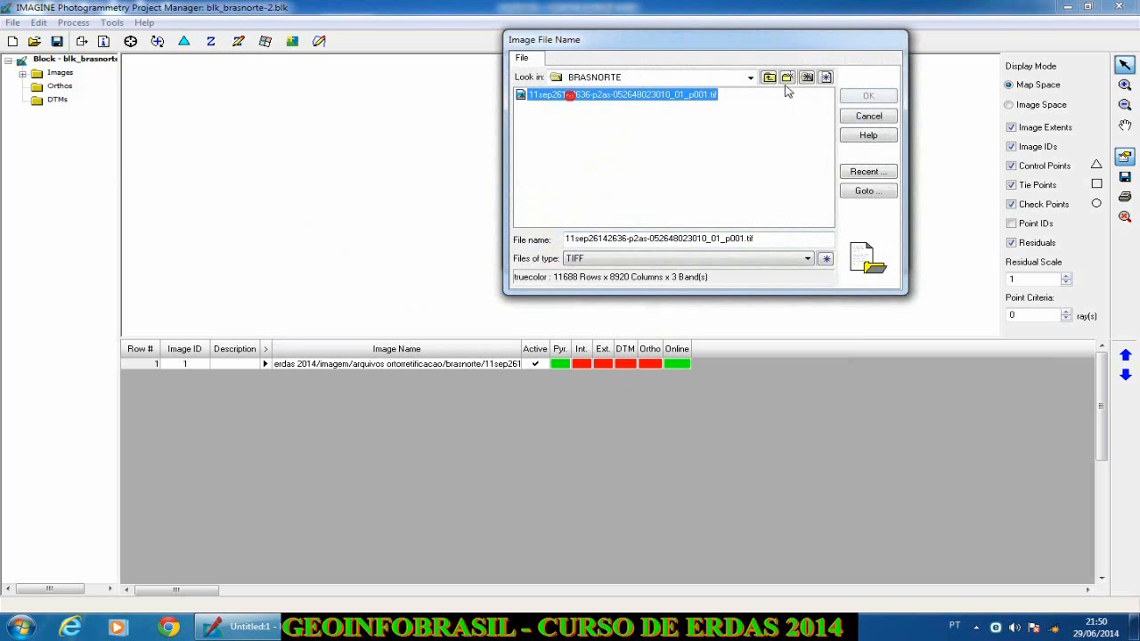
click(865, 95)
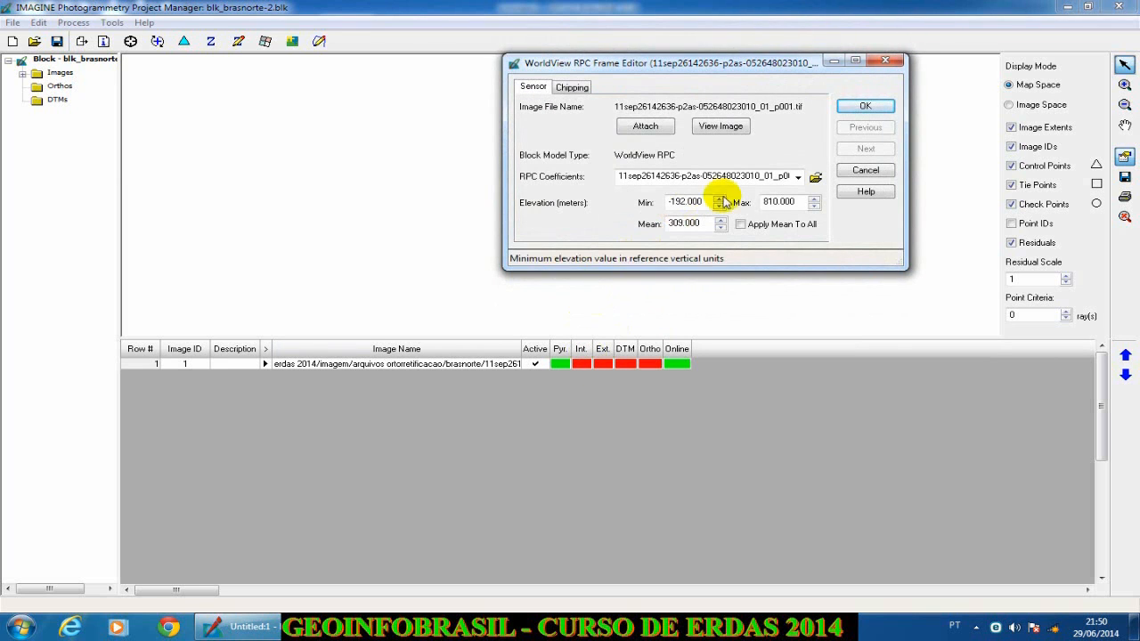
click(815, 177)
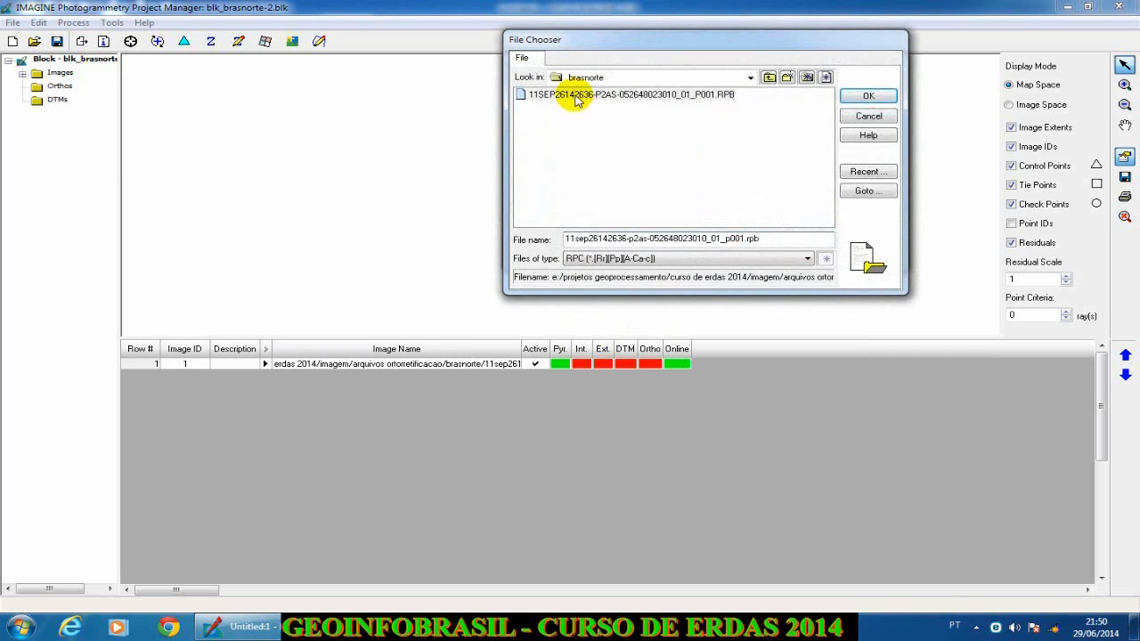
click(595, 95)
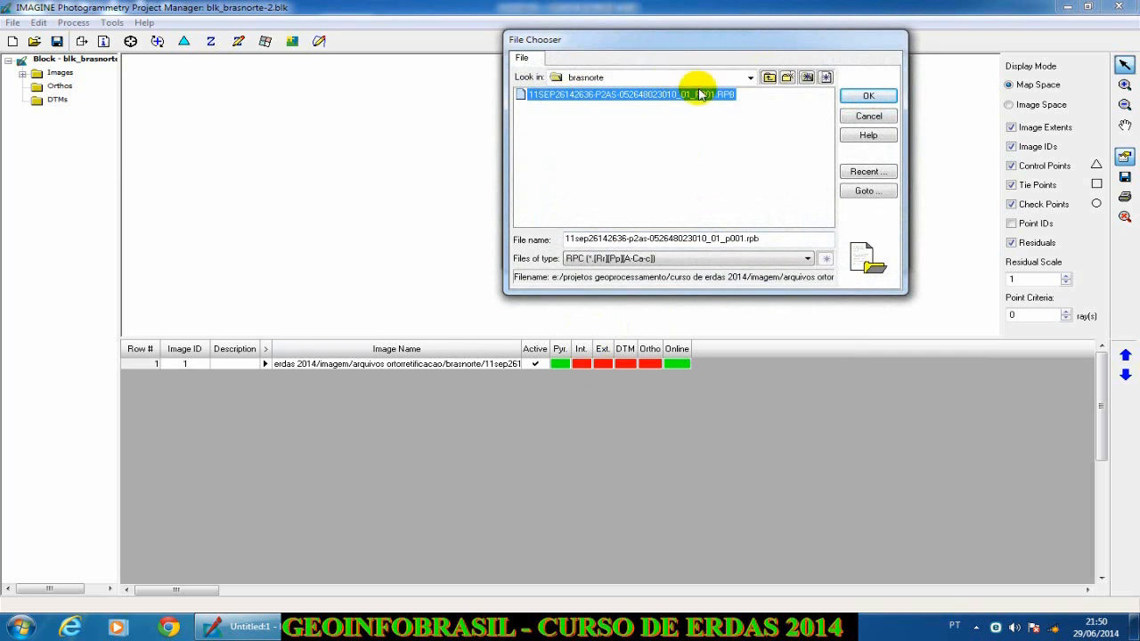
click(865, 95)
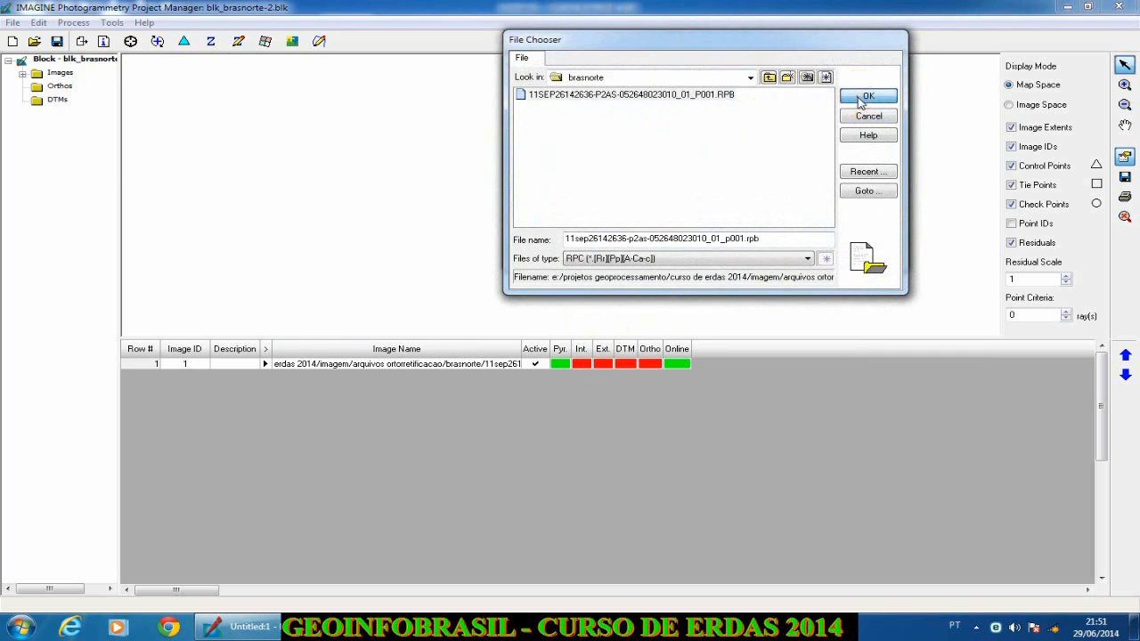
click(865, 105)
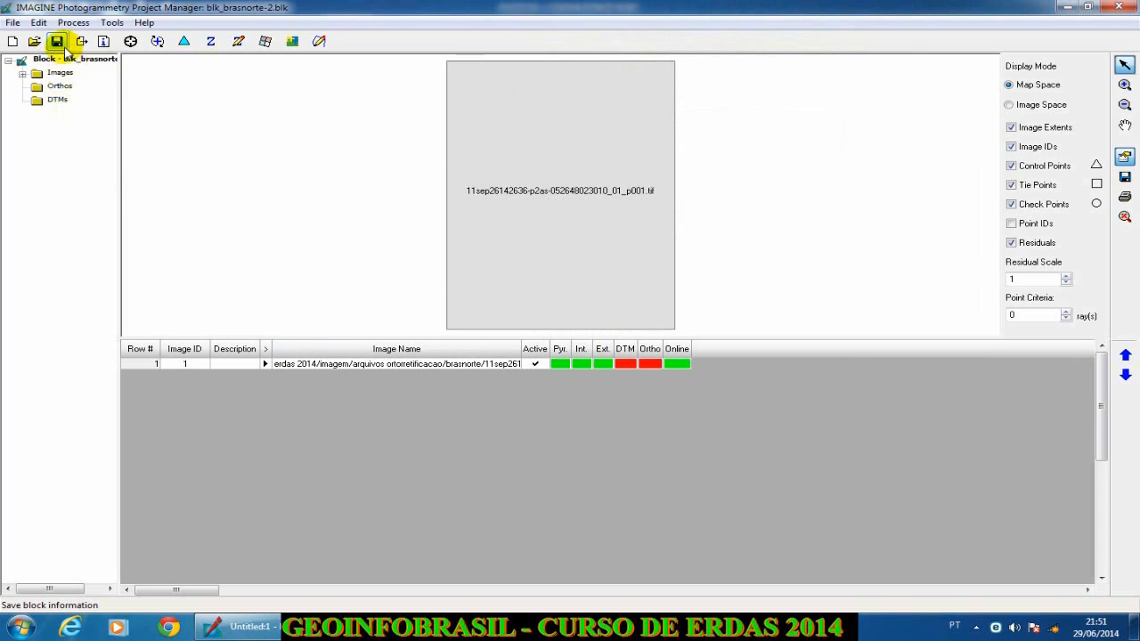
Start adding a terrain model to the block's DTMs and browse to the DEM folder
click(63, 103)
right_click(60, 102)
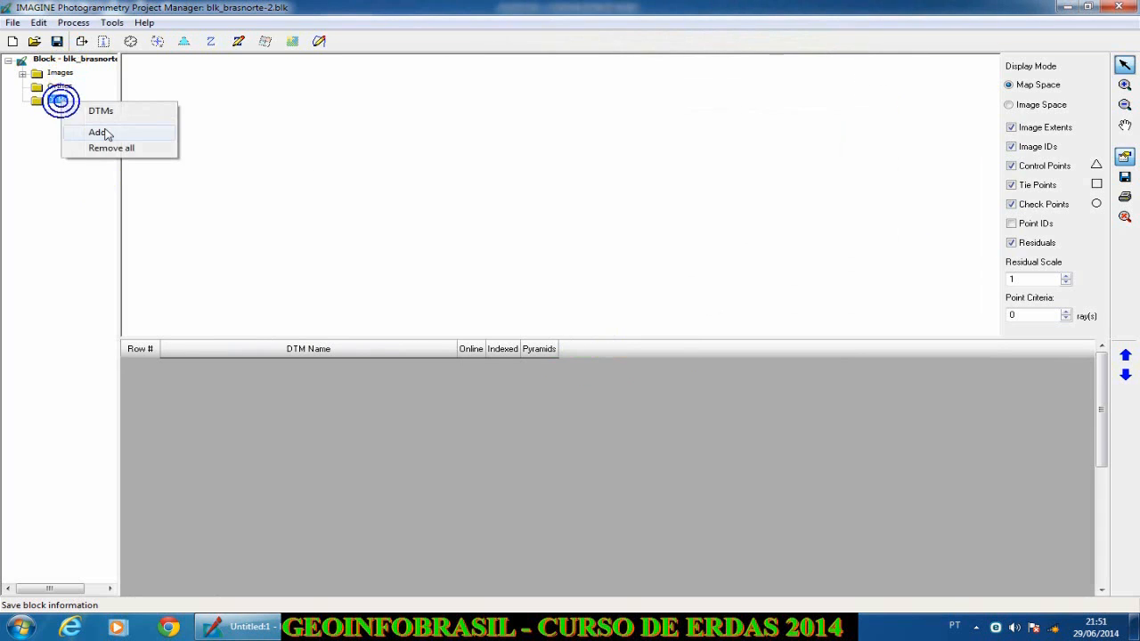
click(87, 133)
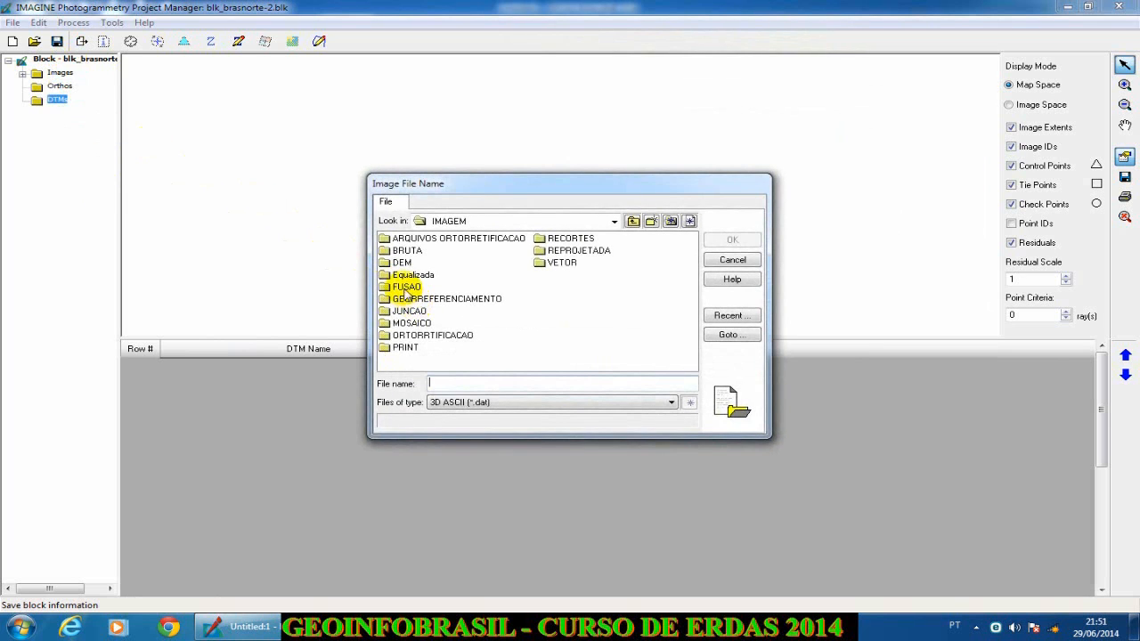
double_click(401, 261)
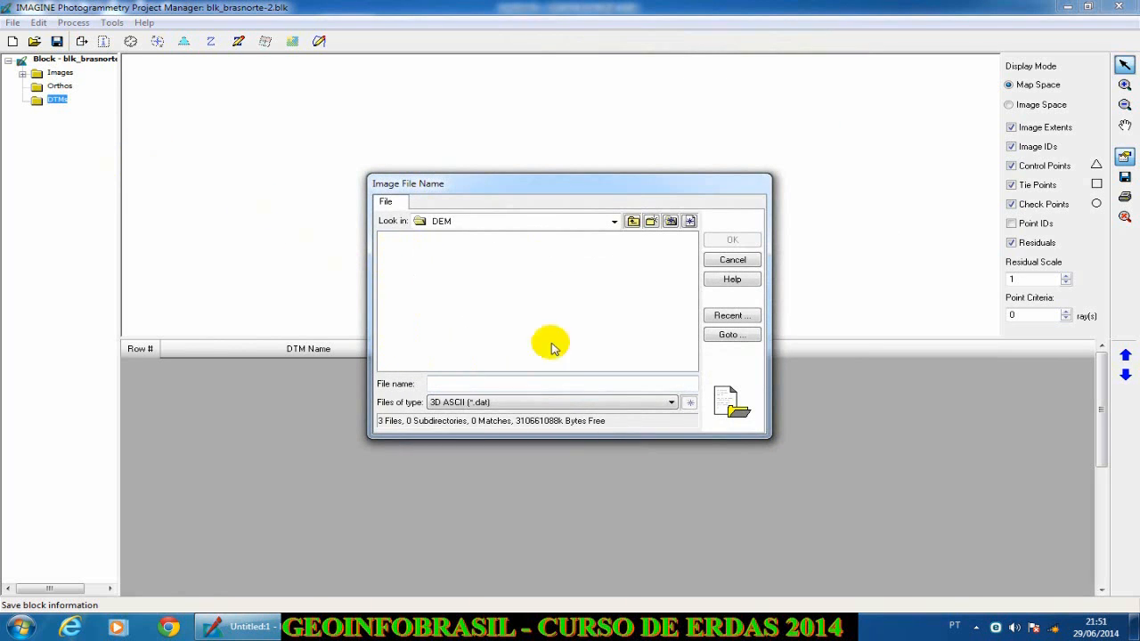
Set the file type to TIFF and add dem_brasnorte_utm.tif as the block's DTM
click(485, 403)
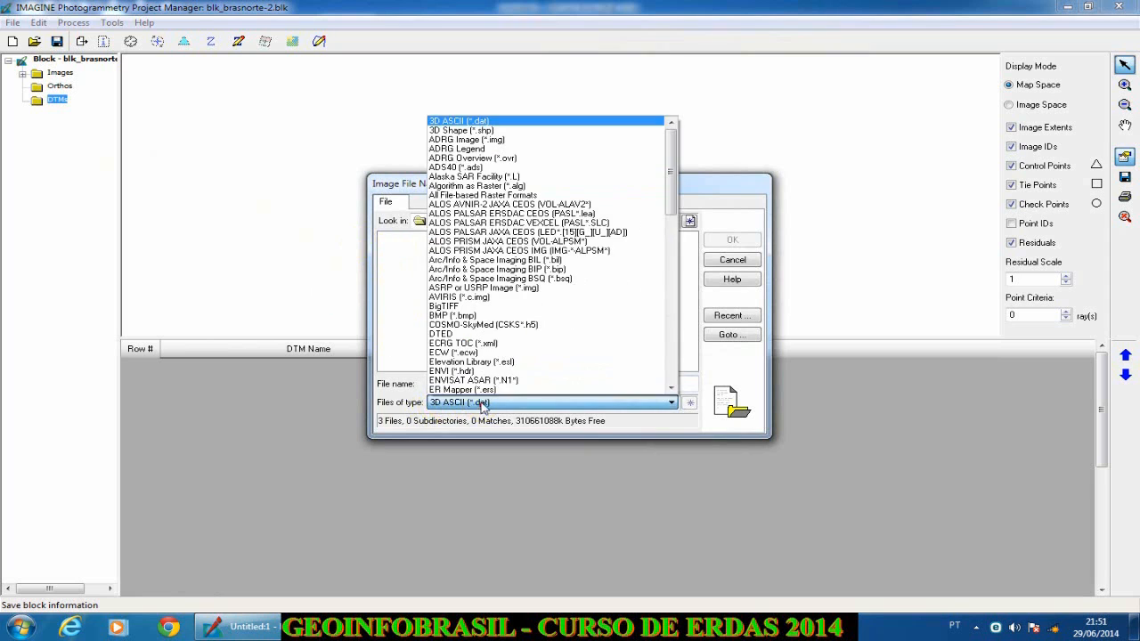
click(472, 406)
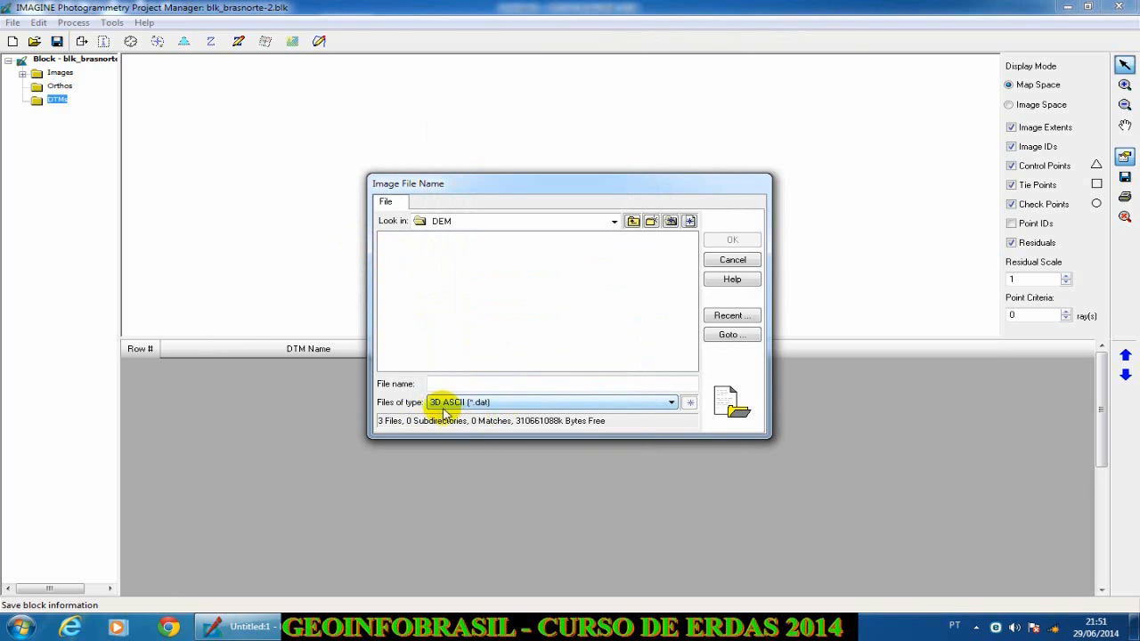
click(470, 406)
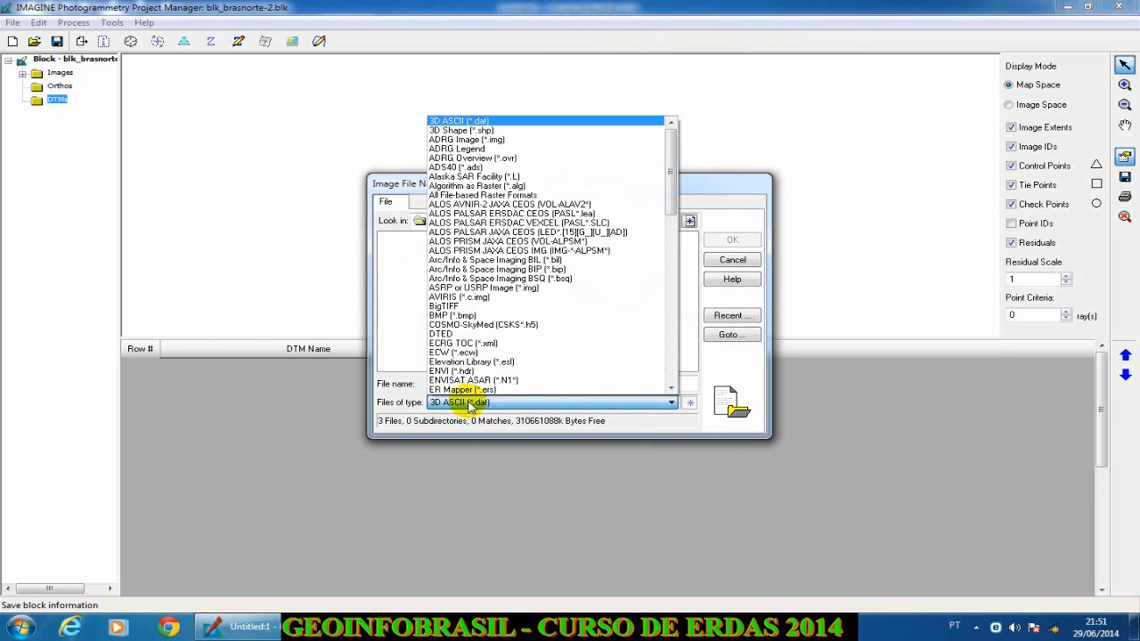
click(470, 406)
click(470, 406)
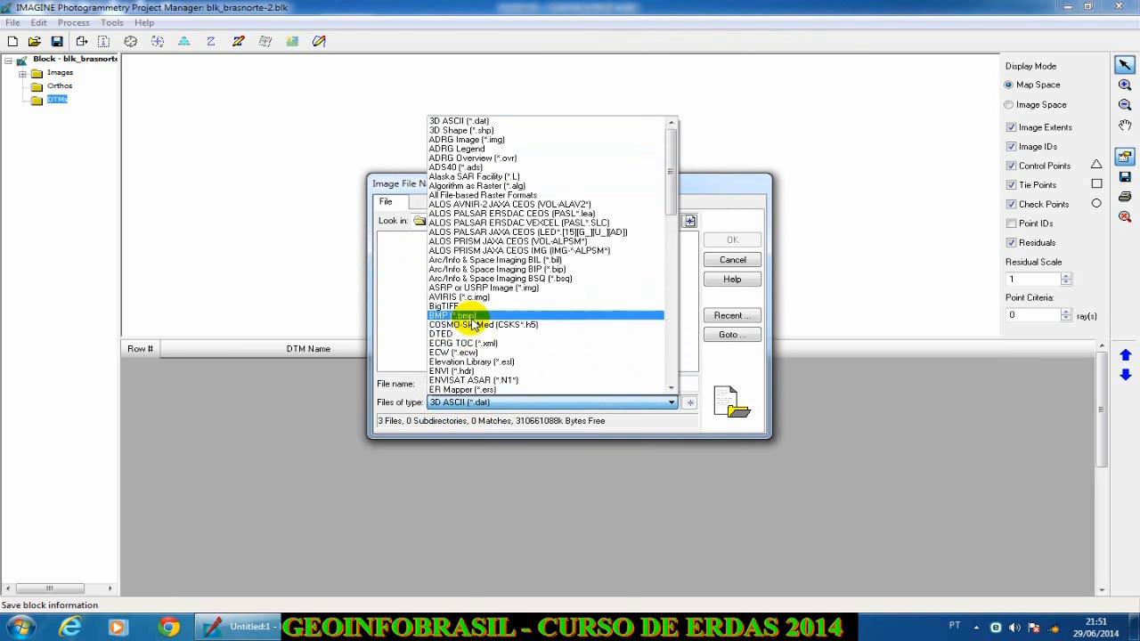
scroll(507, 329, down, 3)
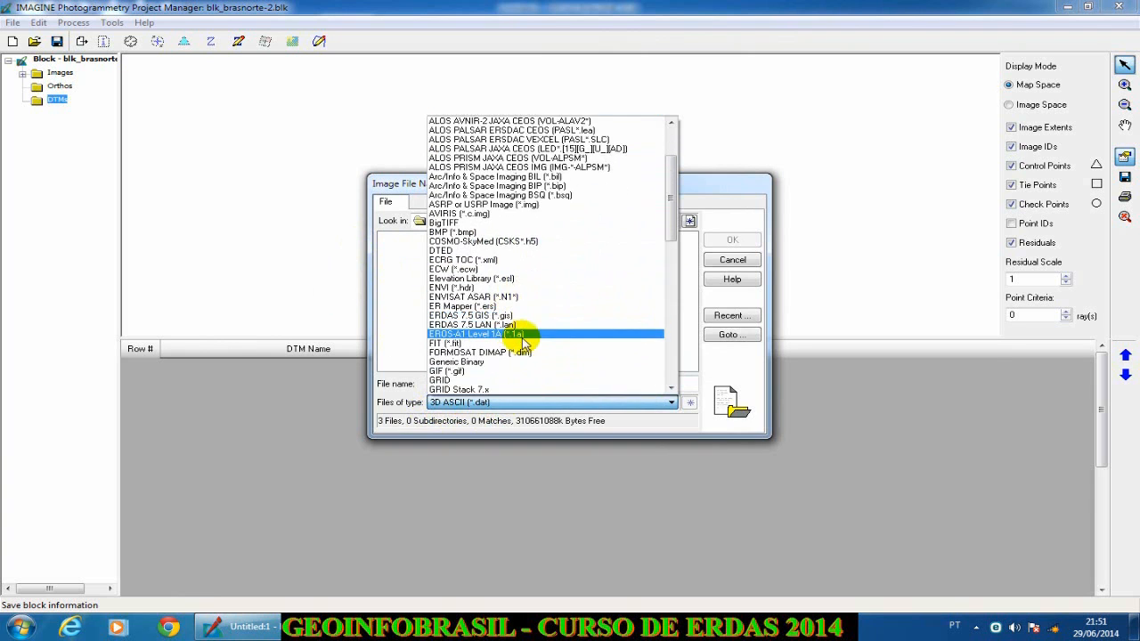
scroll(522, 342, down, 6)
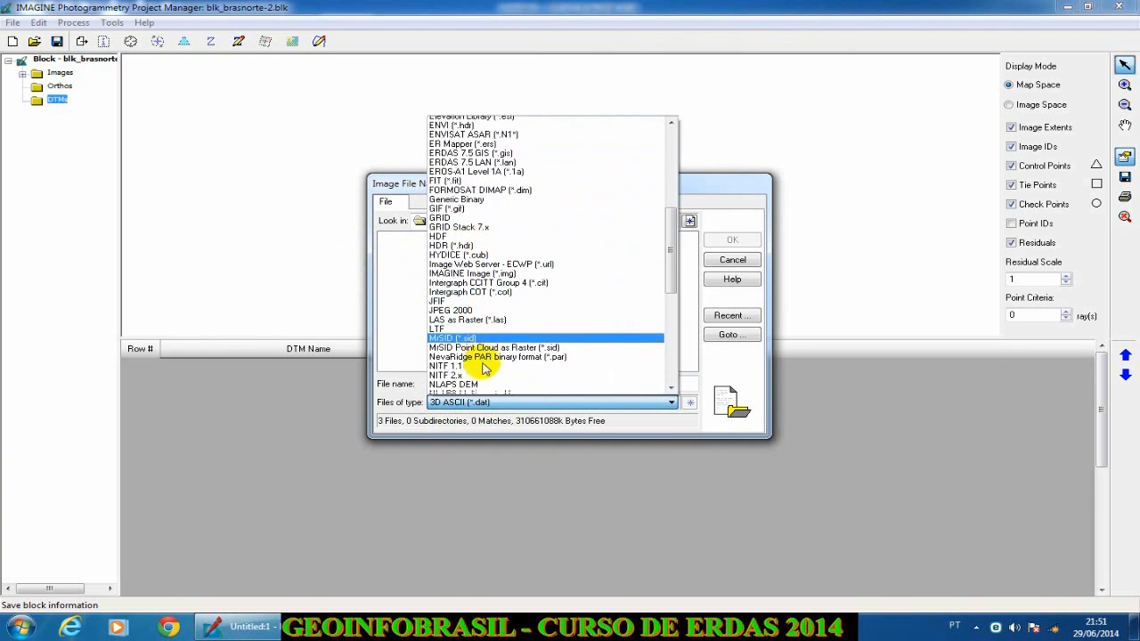
scroll(483, 368, down, 10)
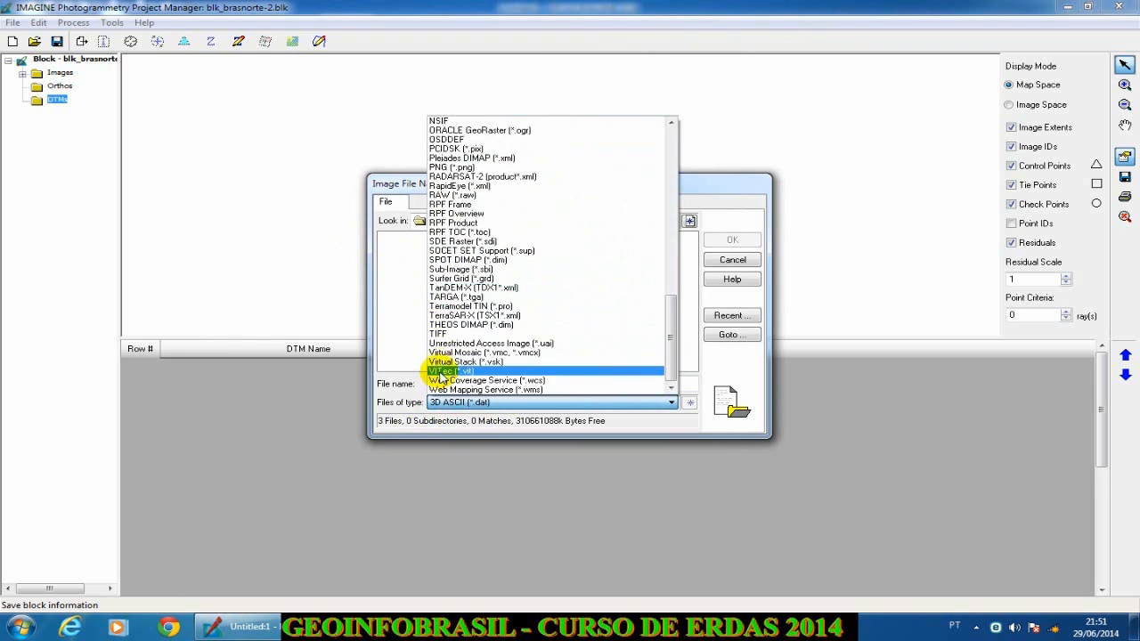
click(438, 333)
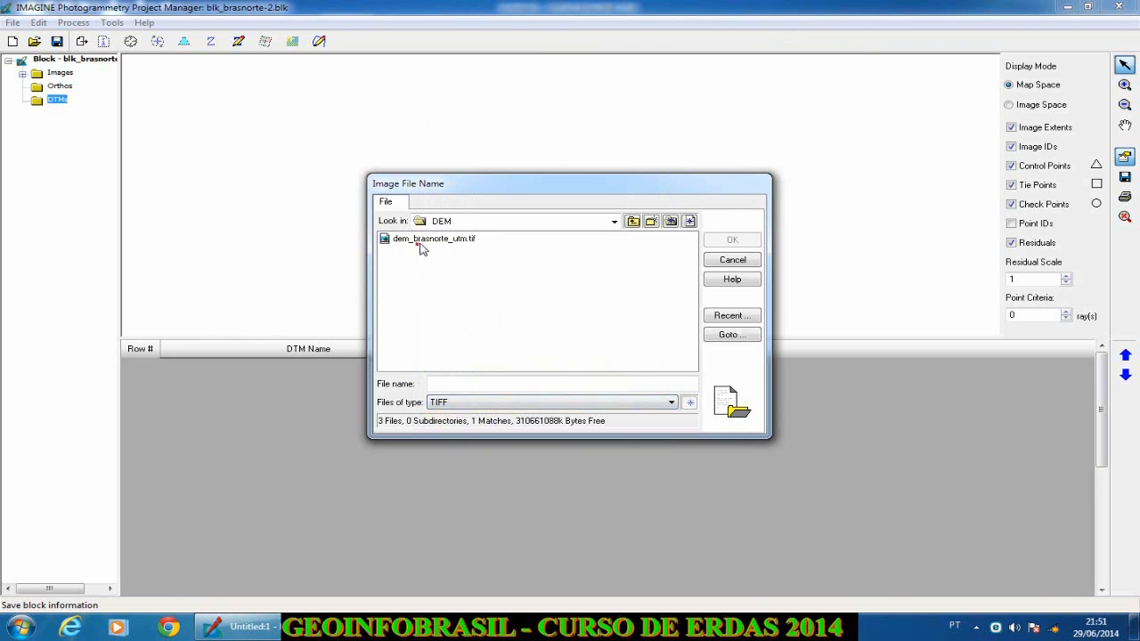
click(425, 238)
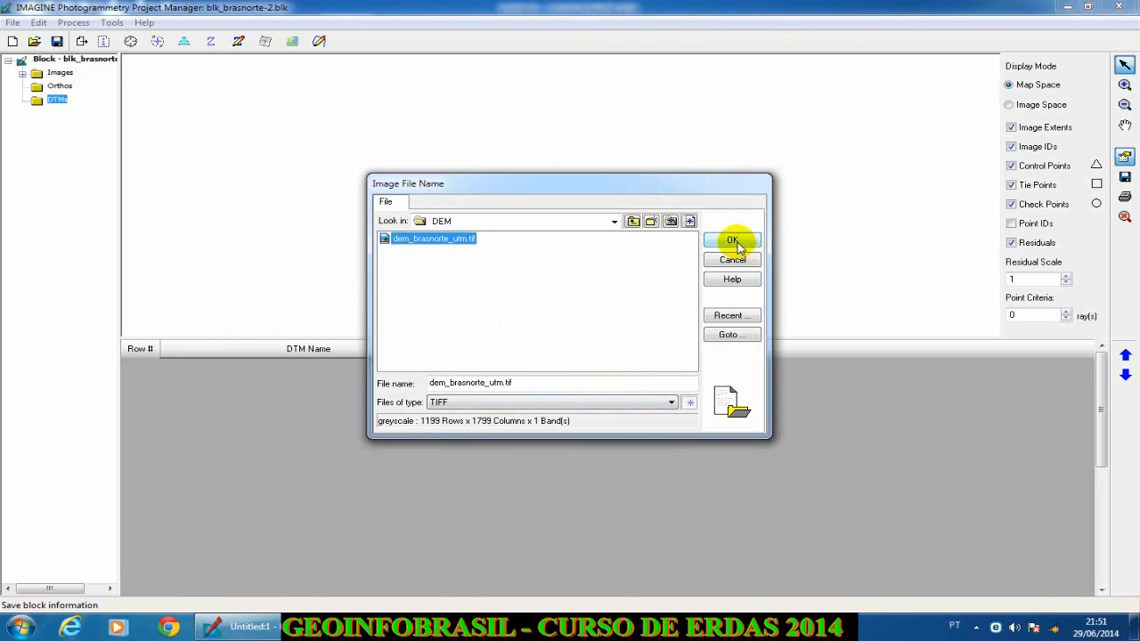
click(732, 241)
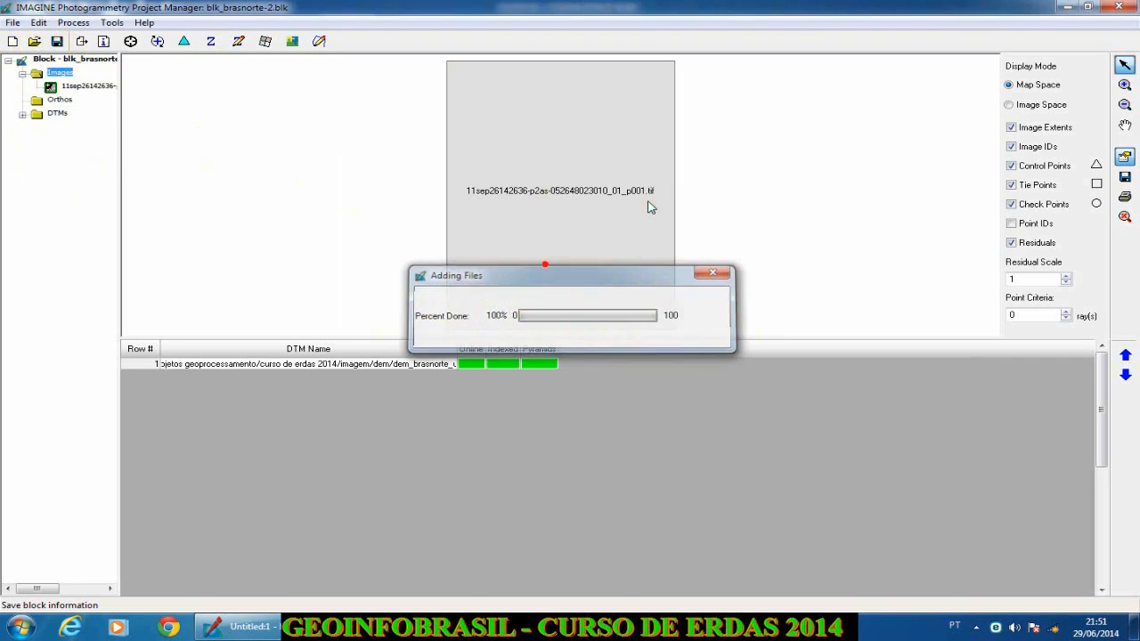
Expand the DTMs list, open the Classic Point Measurement Tool on the WorldView image and centre its view on the town
click(39, 109)
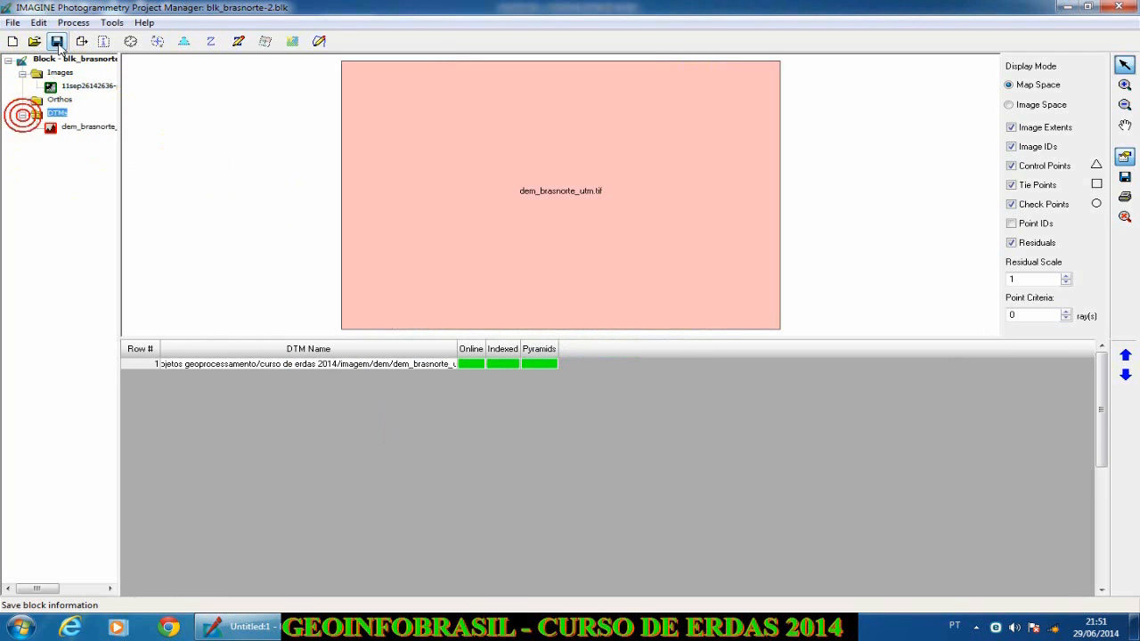
click(78, 86)
click(130, 41)
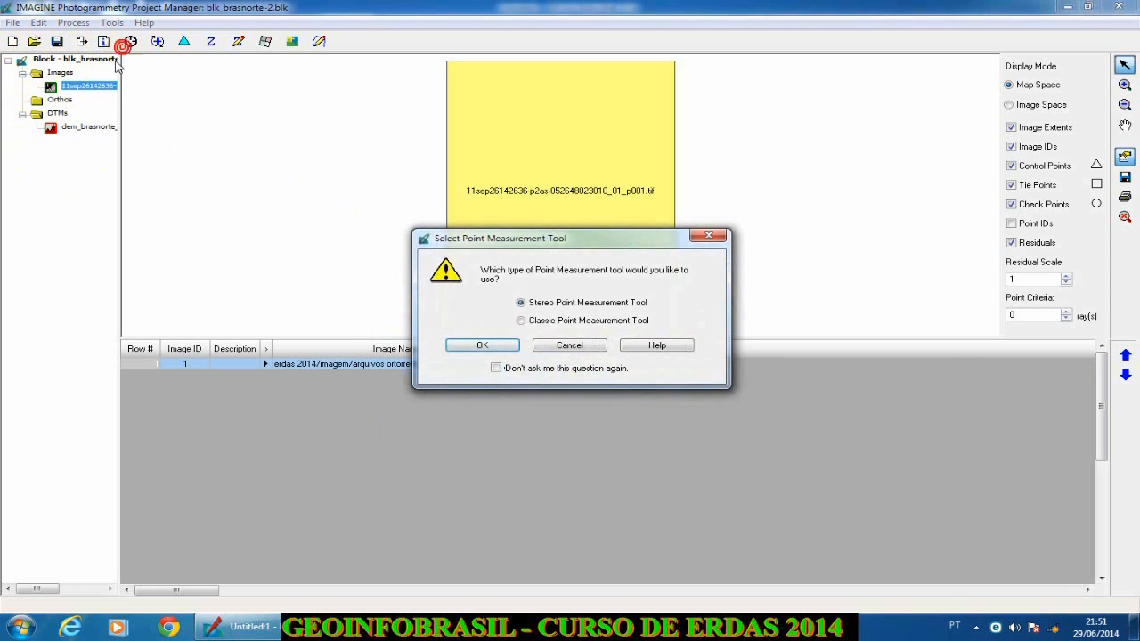
click(515, 345)
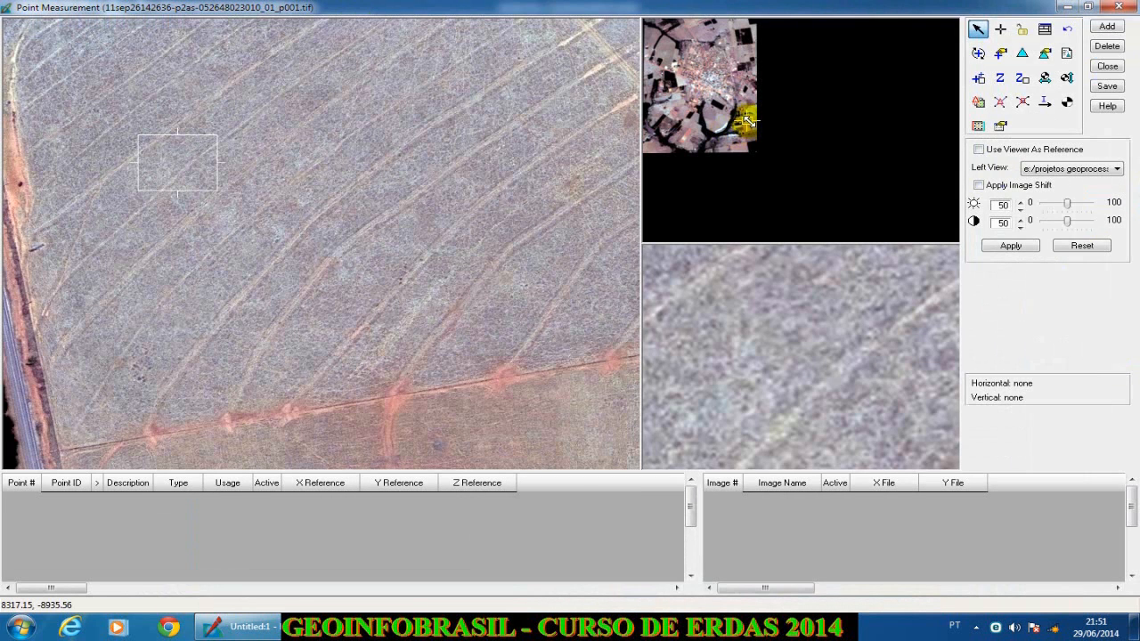
drag(748, 121, 697, 90)
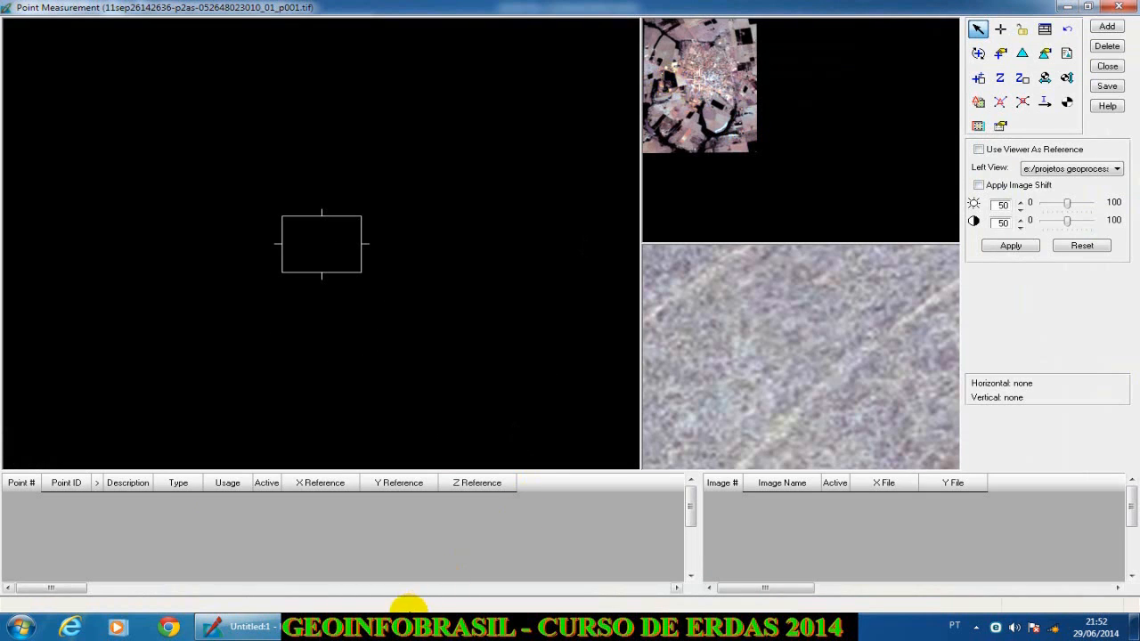
right_click(398, 613)
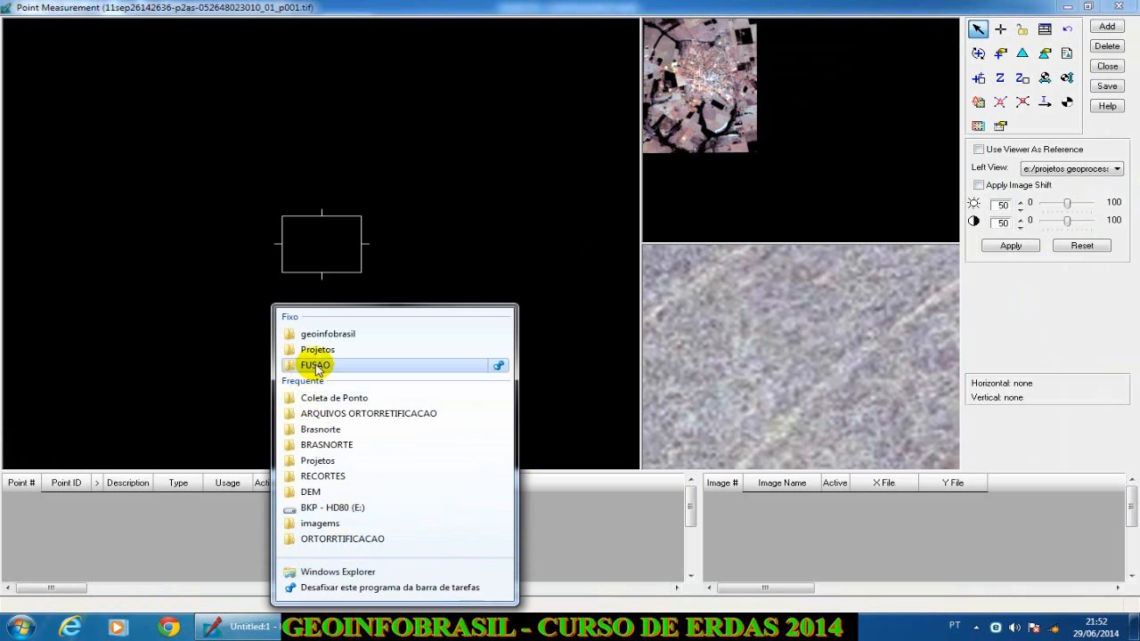
click(325, 349)
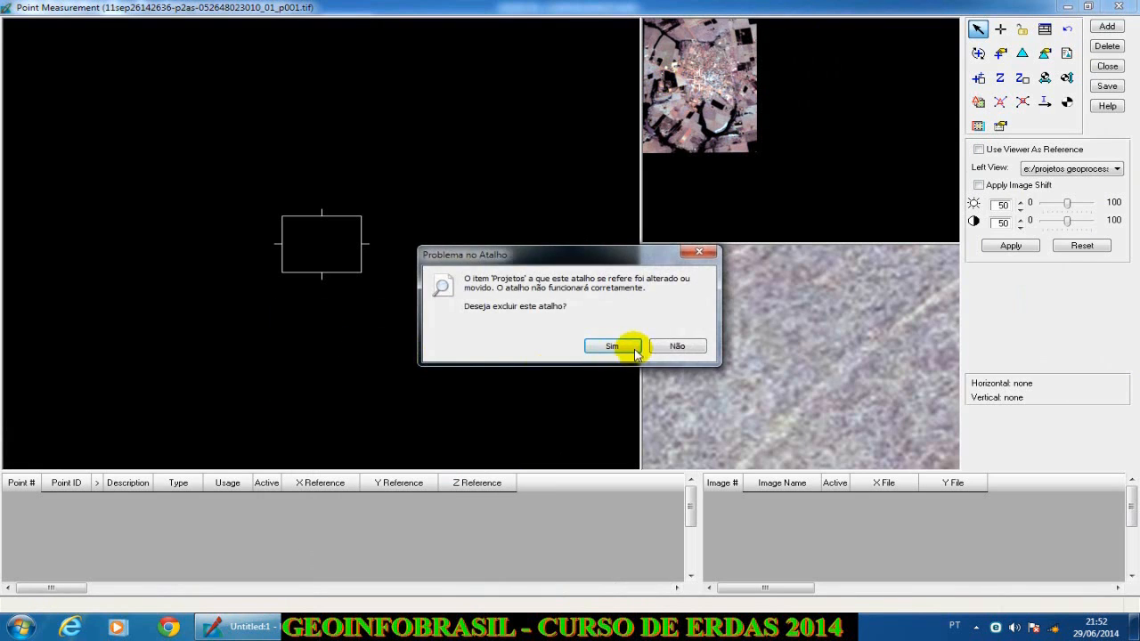
click(676, 346)
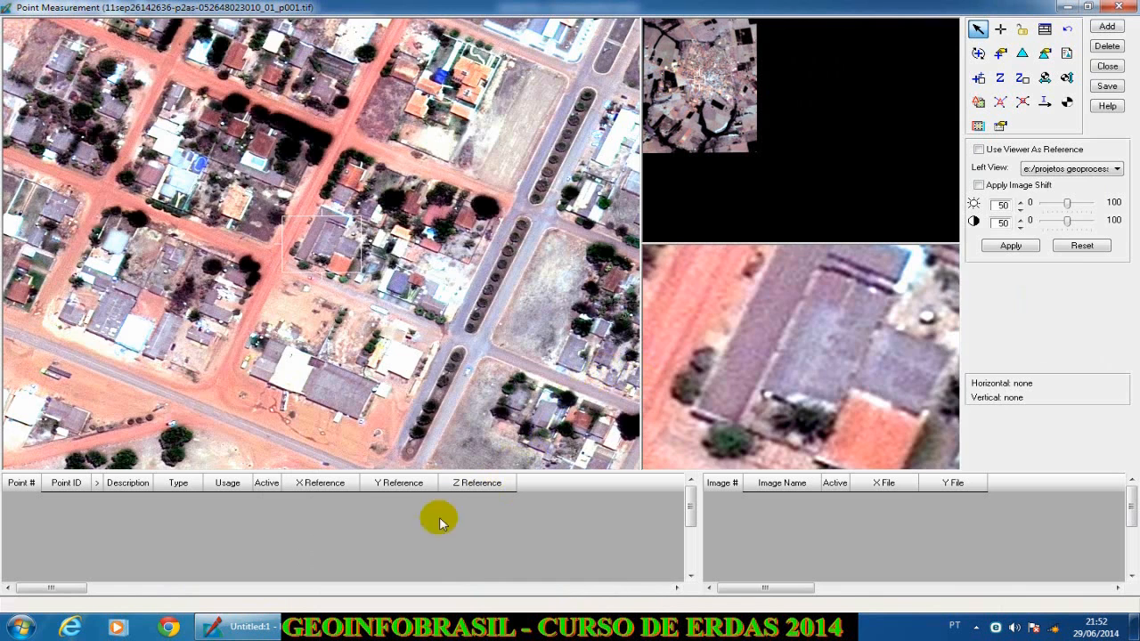
Switch to Windows Explorer, open Ponto_Brasnorte.txt from the ARQUIVOS ORTORRETIFICACAO folder, examine its point numbers and coordinates, and close it
click(440, 614)
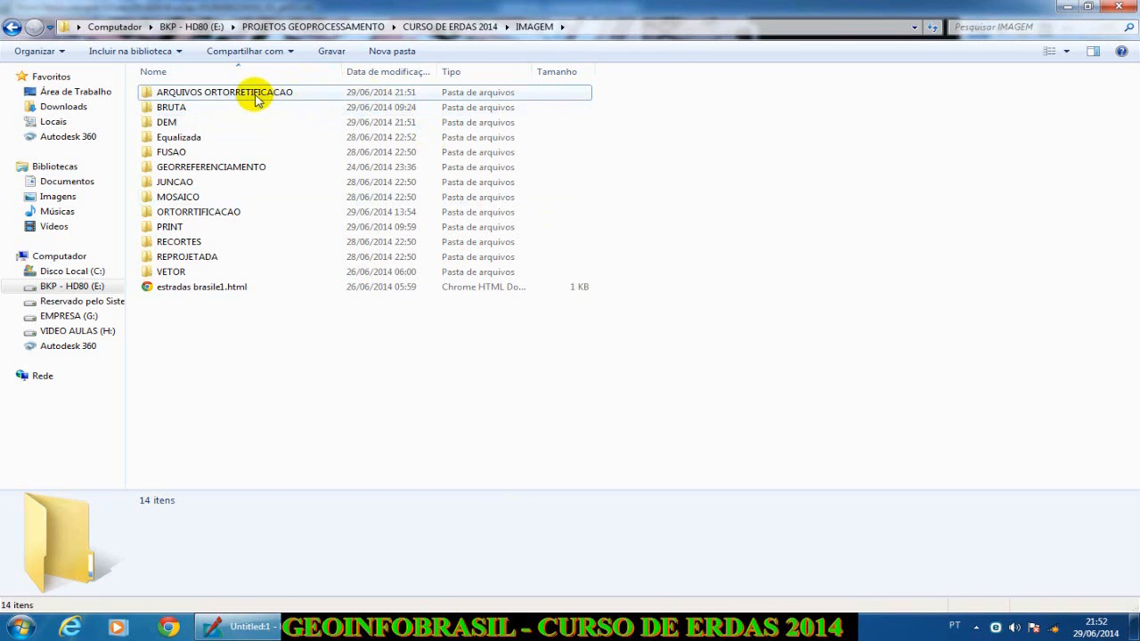
double_click(252, 94)
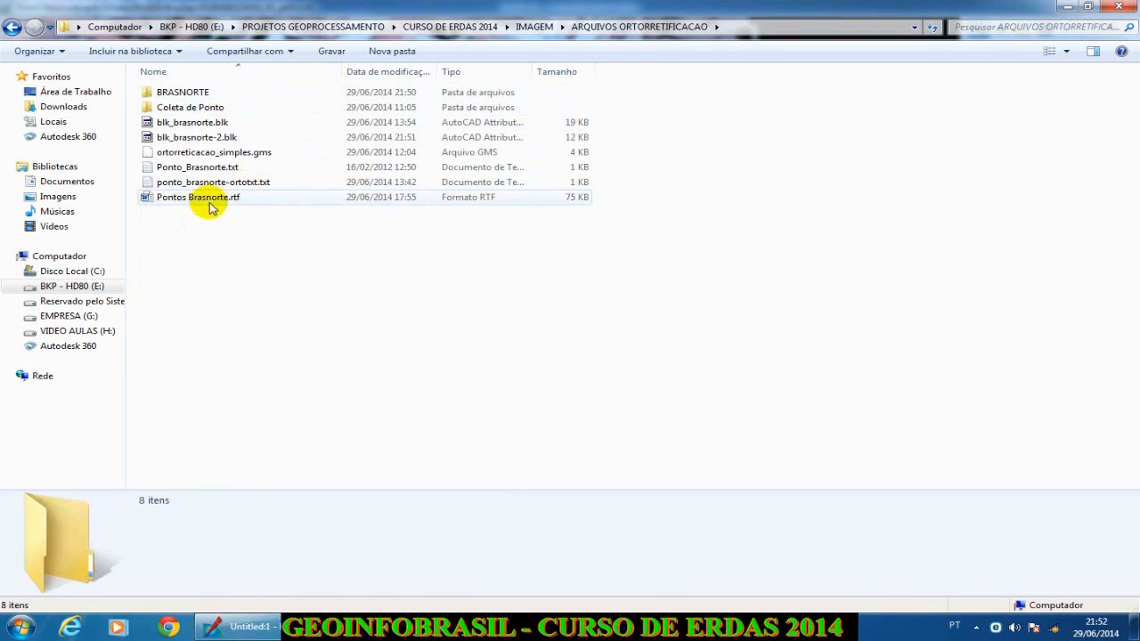
click(212, 168)
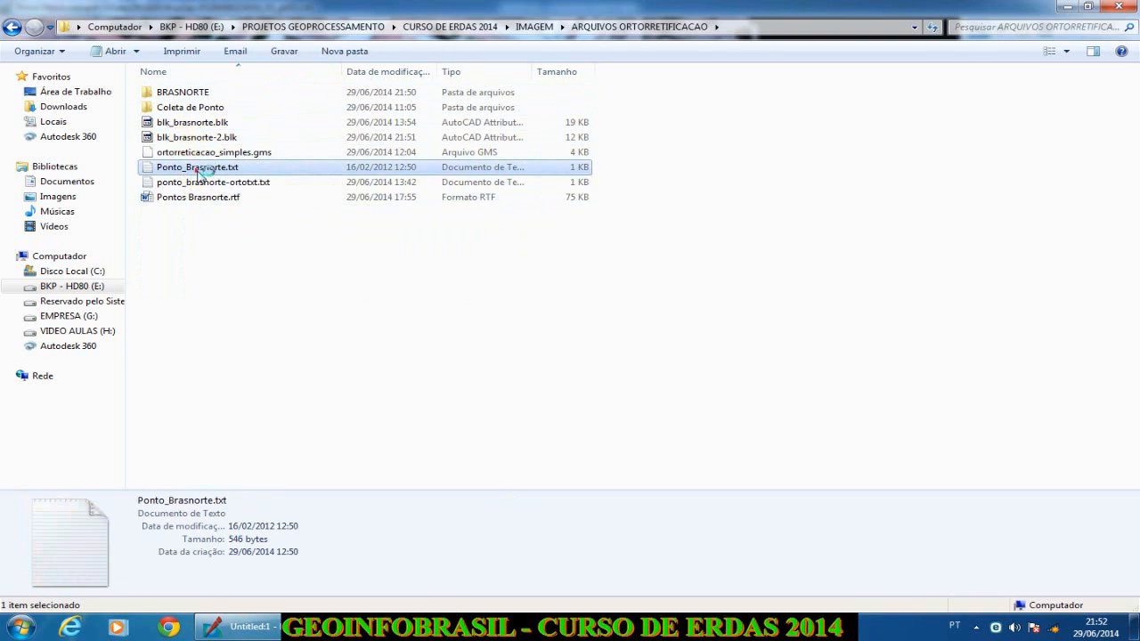
key(Return)
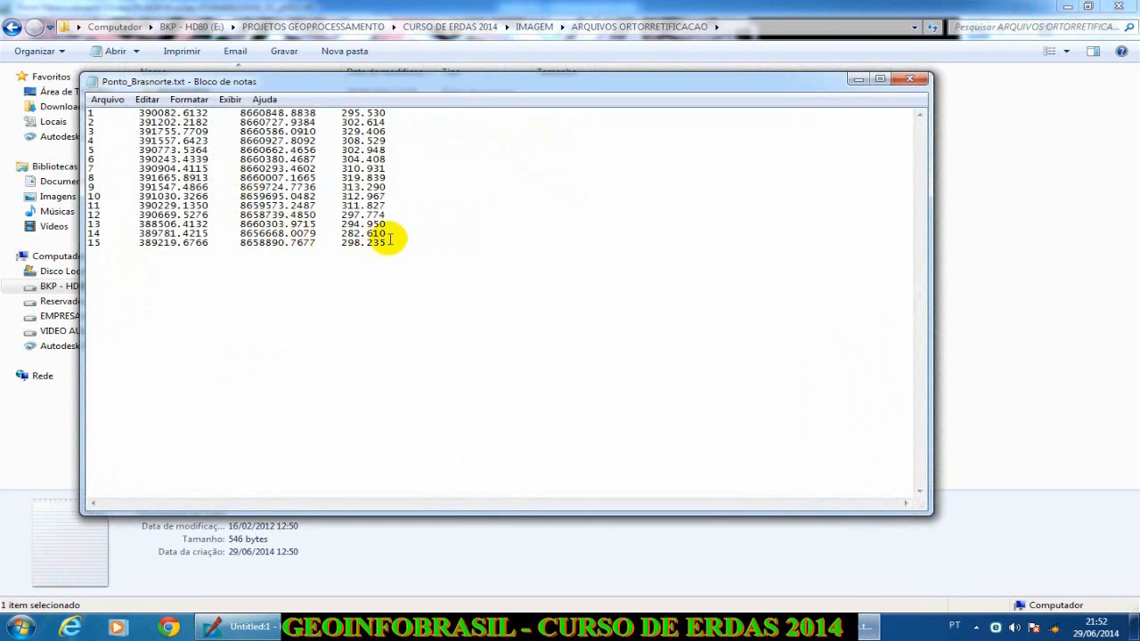
drag(390, 238, 115, 116)
click(100, 117)
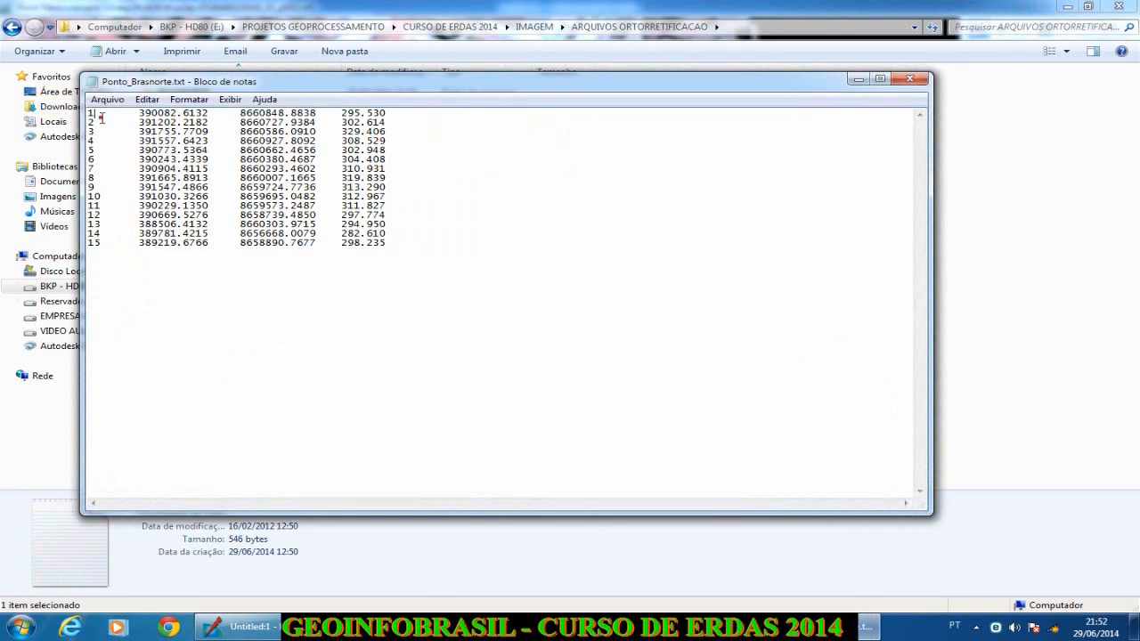
drag(124, 245, 87, 110)
click(103, 112)
click(909, 79)
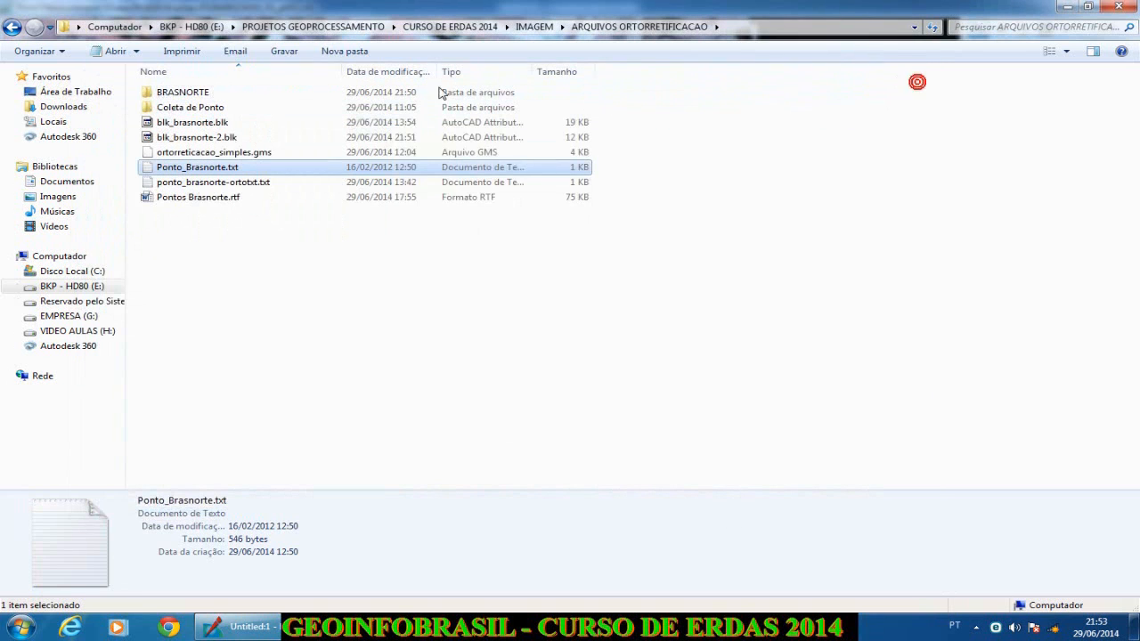
Open ponto_brasnorte-ortotxt.txt with automatic line wrapping, examine its coordinate layout, and close the file and the folder window
click(210, 184)
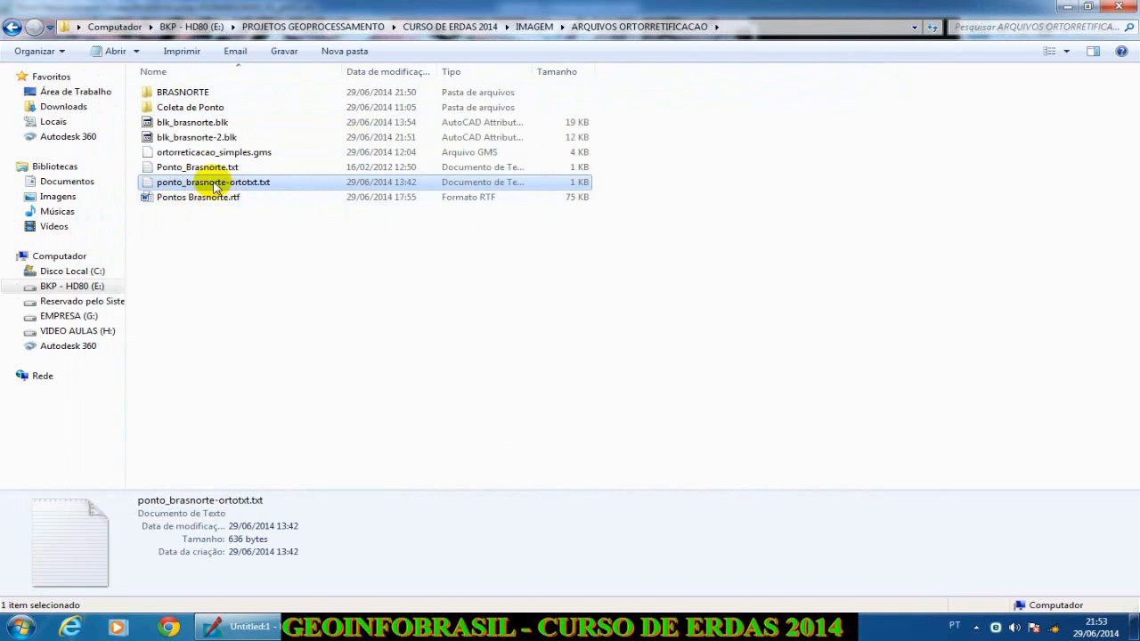
right_click(231, 186)
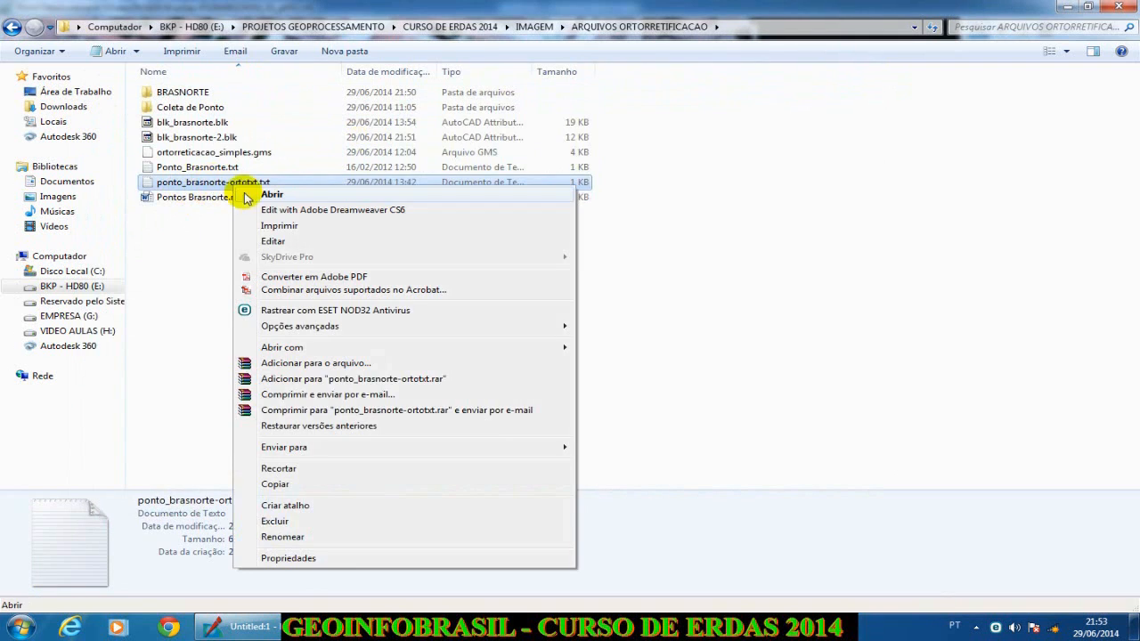
click(274, 241)
click(188, 99)
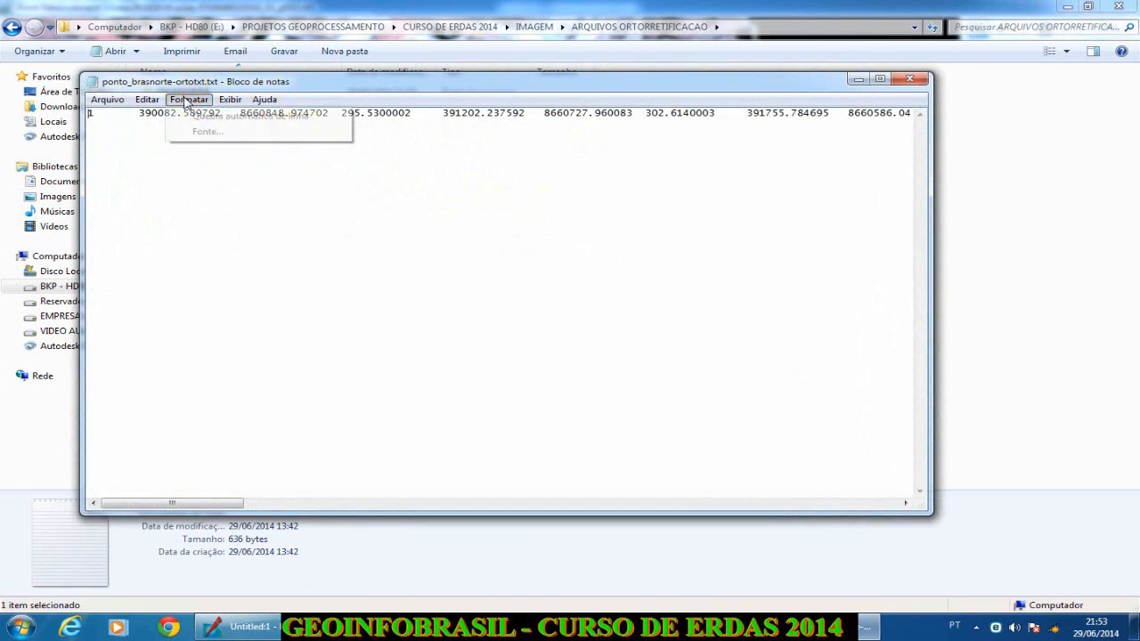
click(188, 99)
click(188, 99)
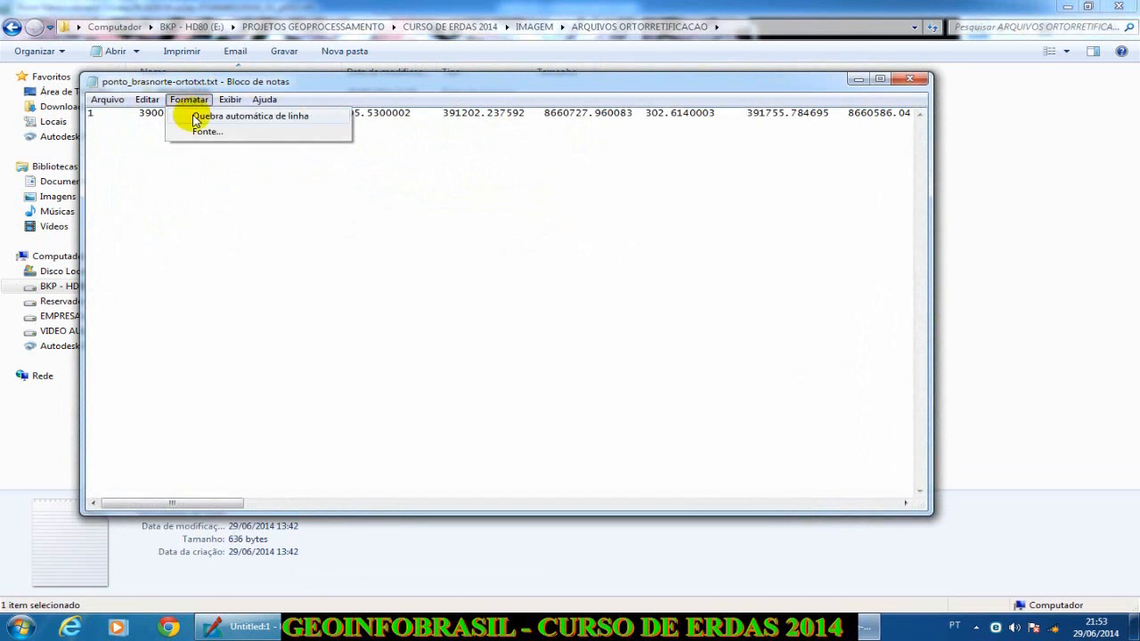
click(205, 116)
key(ctrl+a)
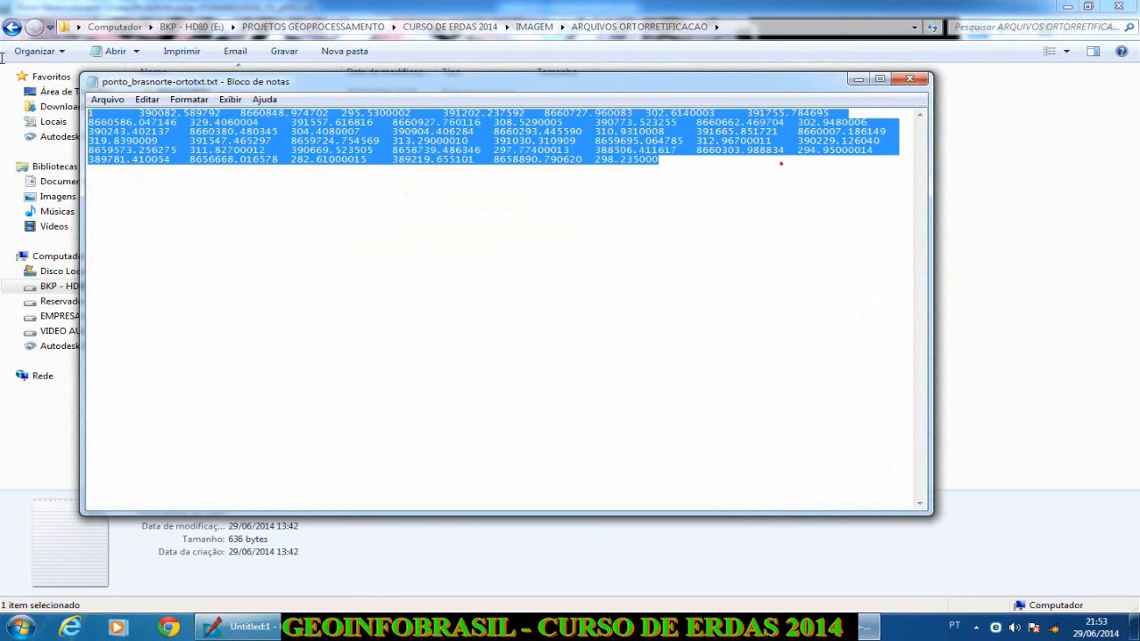
click(910, 79)
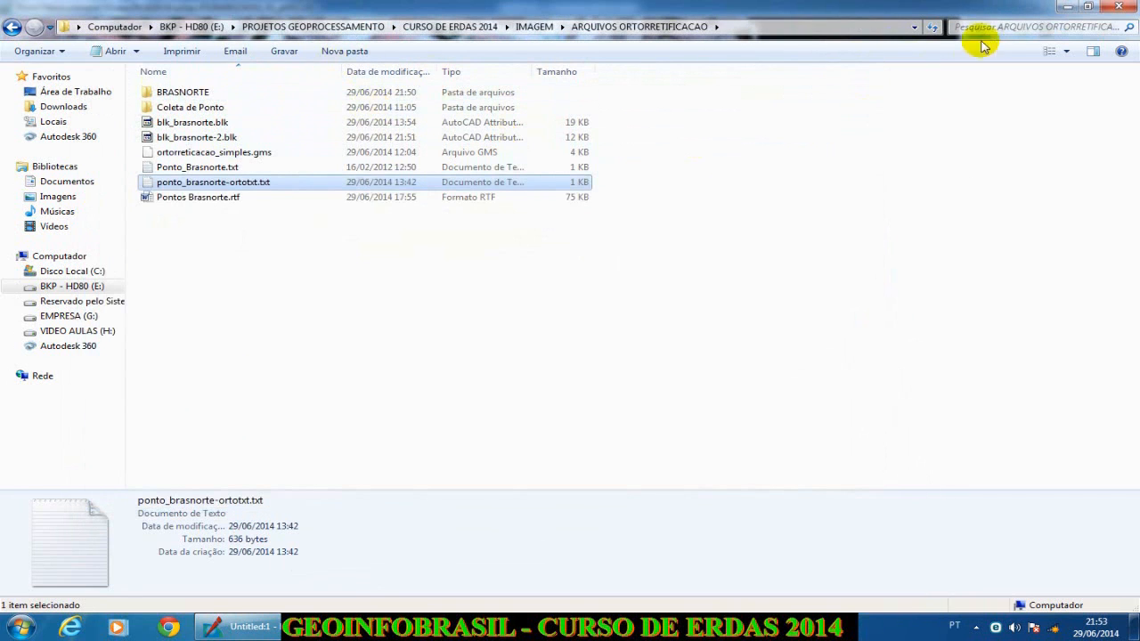
click(1105, 9)
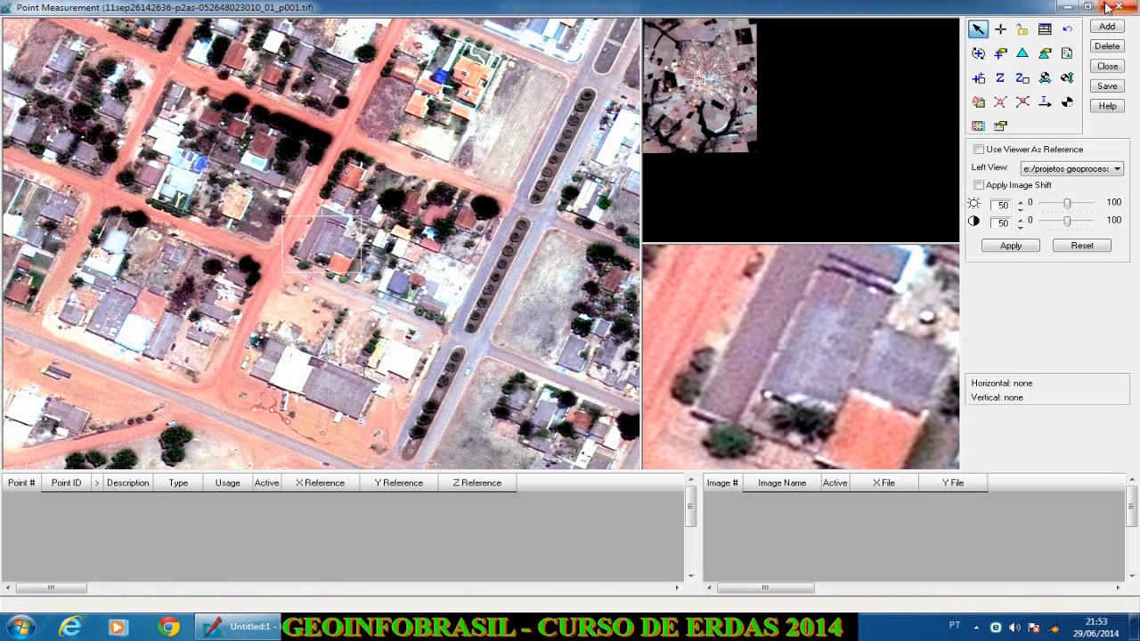
Start importing 3D reference points from the ASCII file Ponto_Brasnorte.txt in the ARQUIVOS ORTORRETIFICACAO folder
click(1043, 105)
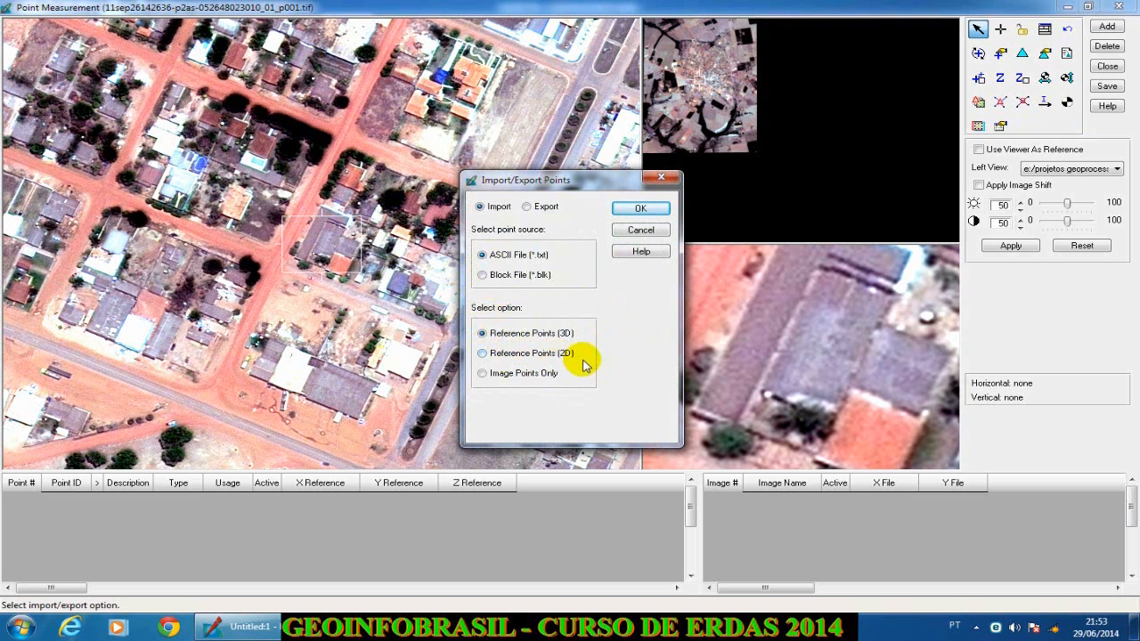
click(650, 206)
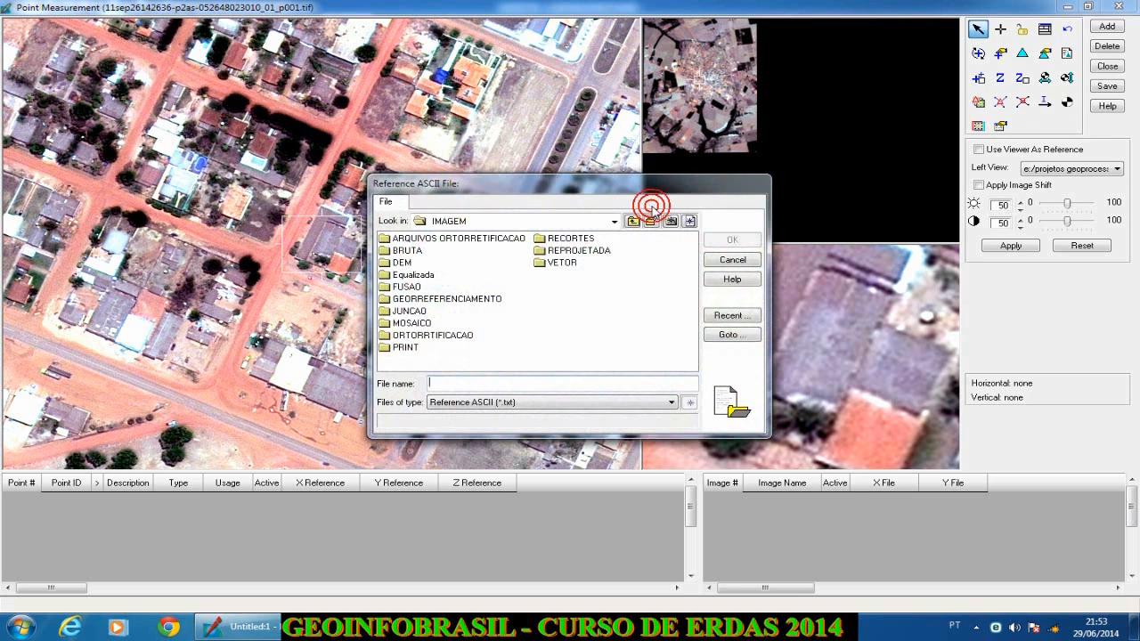
click(543, 402)
click(547, 406)
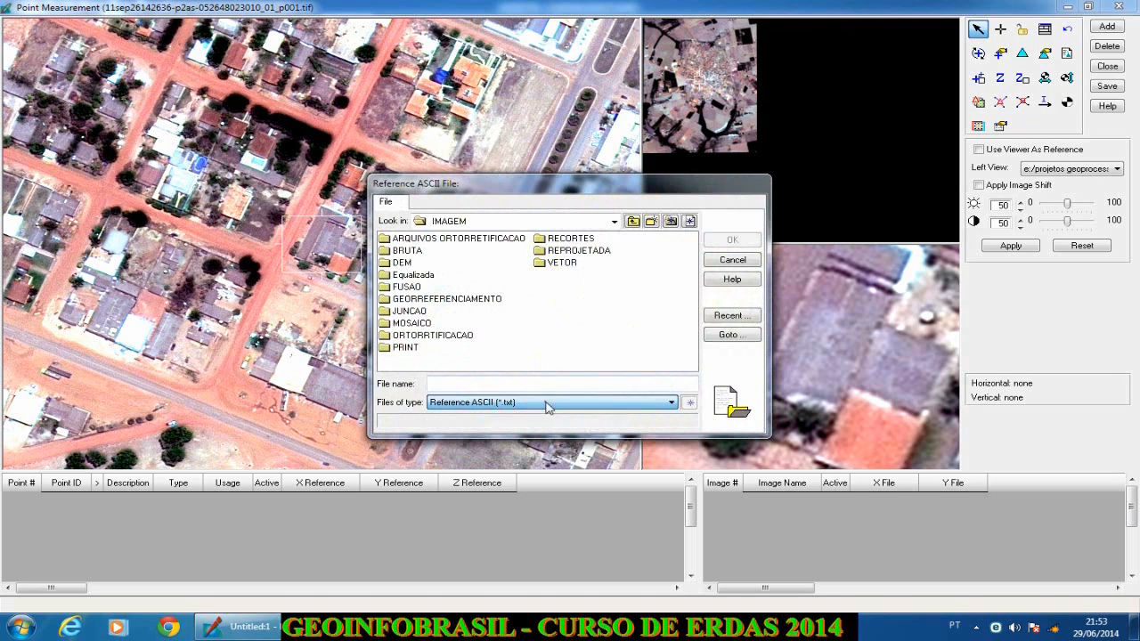
double_click(444, 240)
click(430, 277)
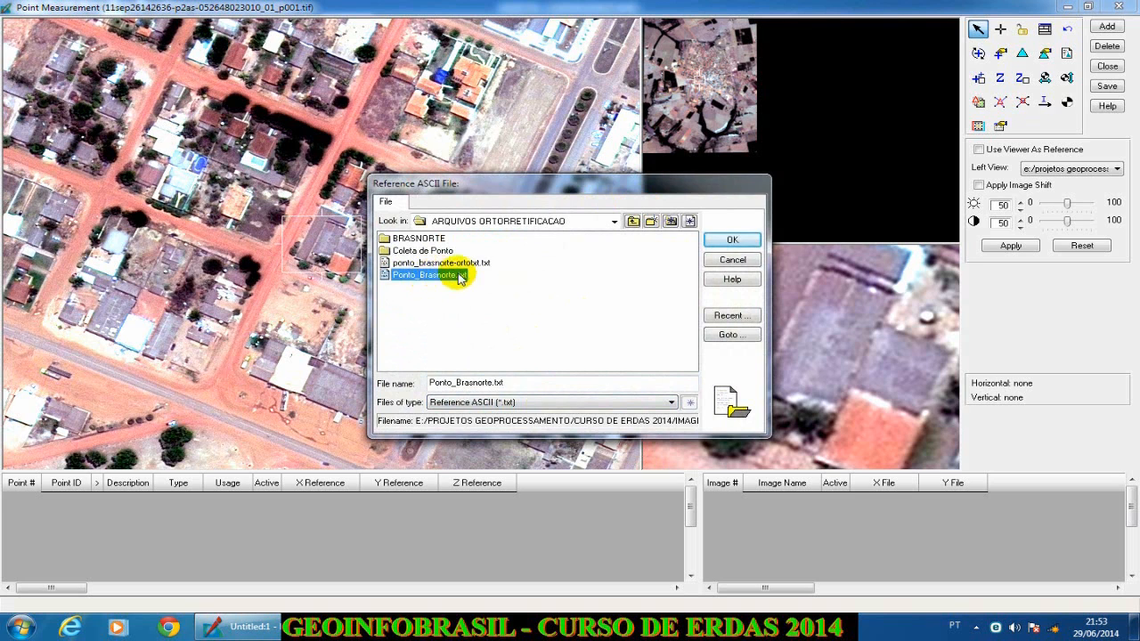
click(729, 239)
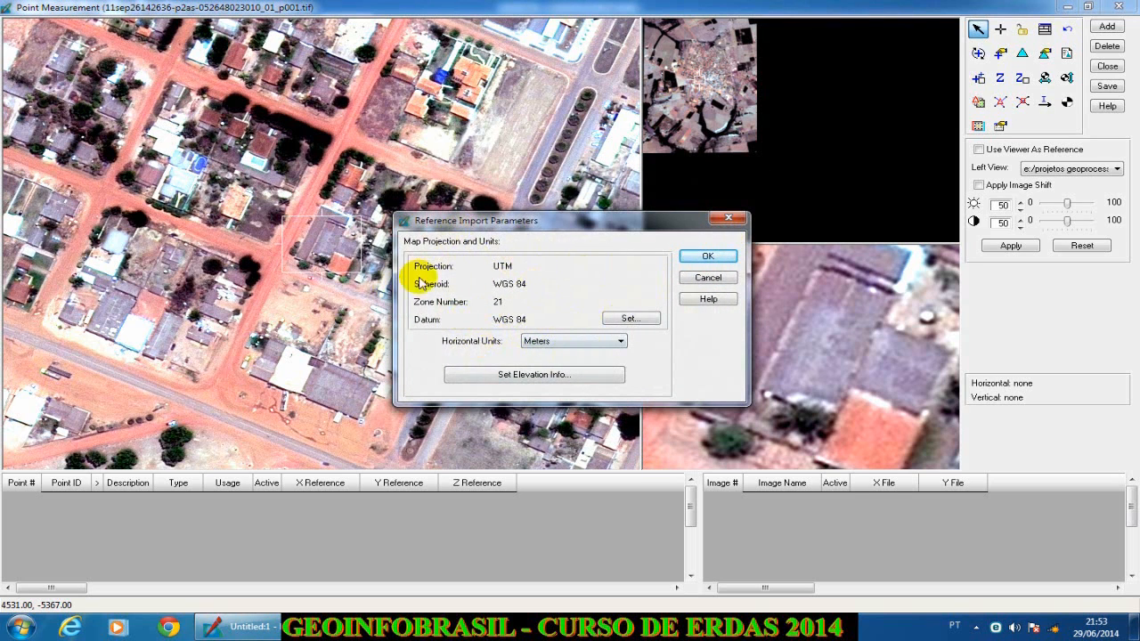
Accept UTM WGS 84 zone 21 in meters, continue without a vertical coordinate system, and enlarge the Import Options window
click(691, 254)
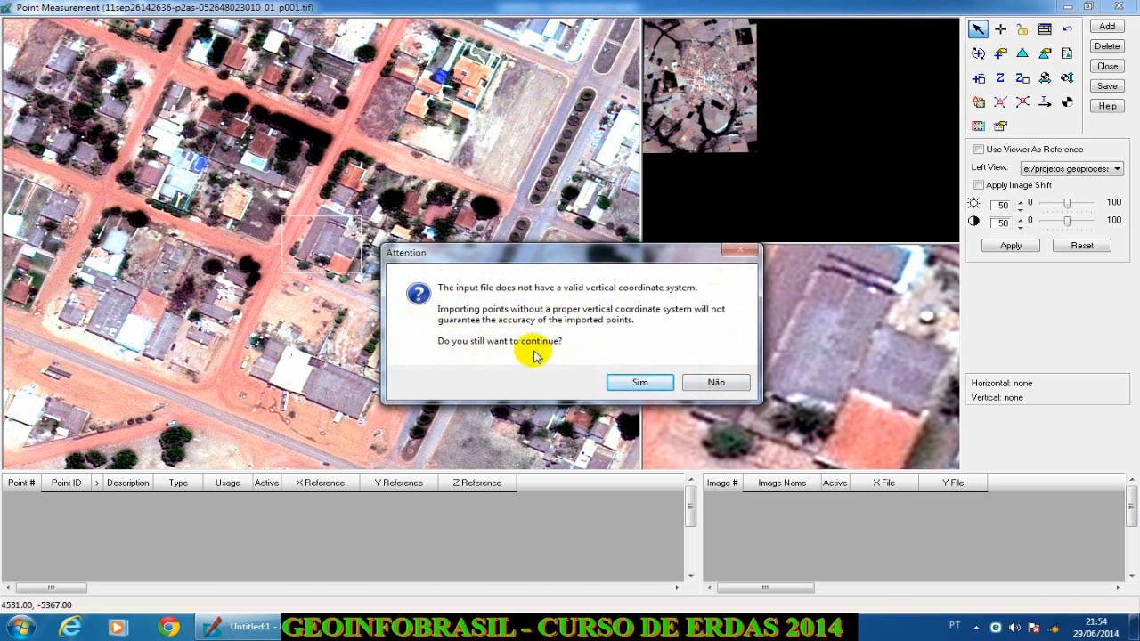
click(653, 381)
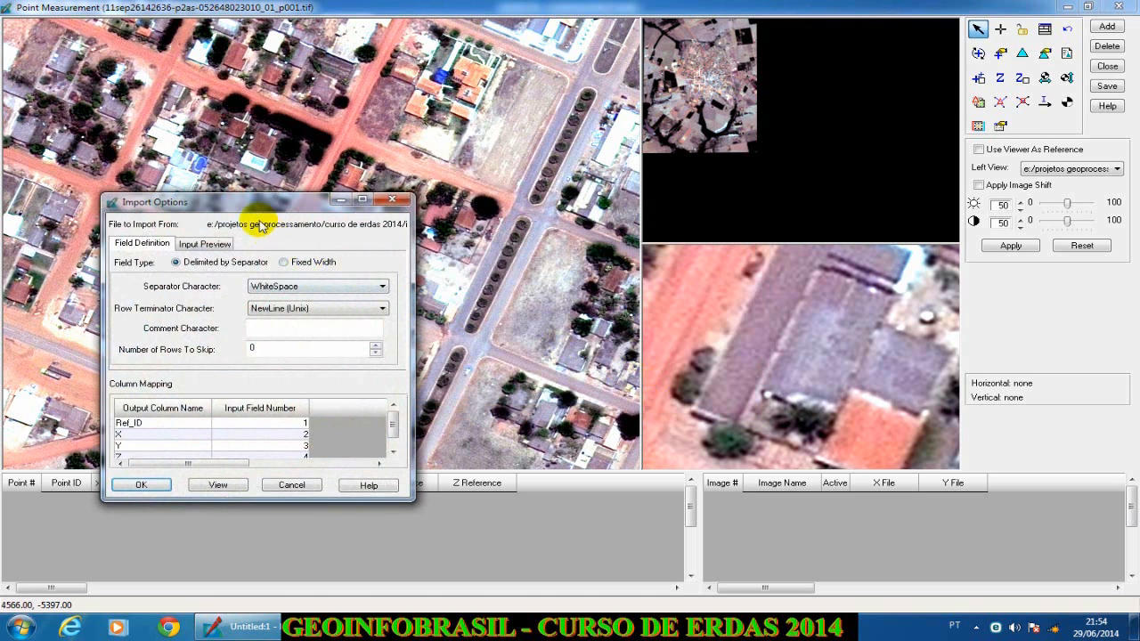
drag(289, 214, 780, 43)
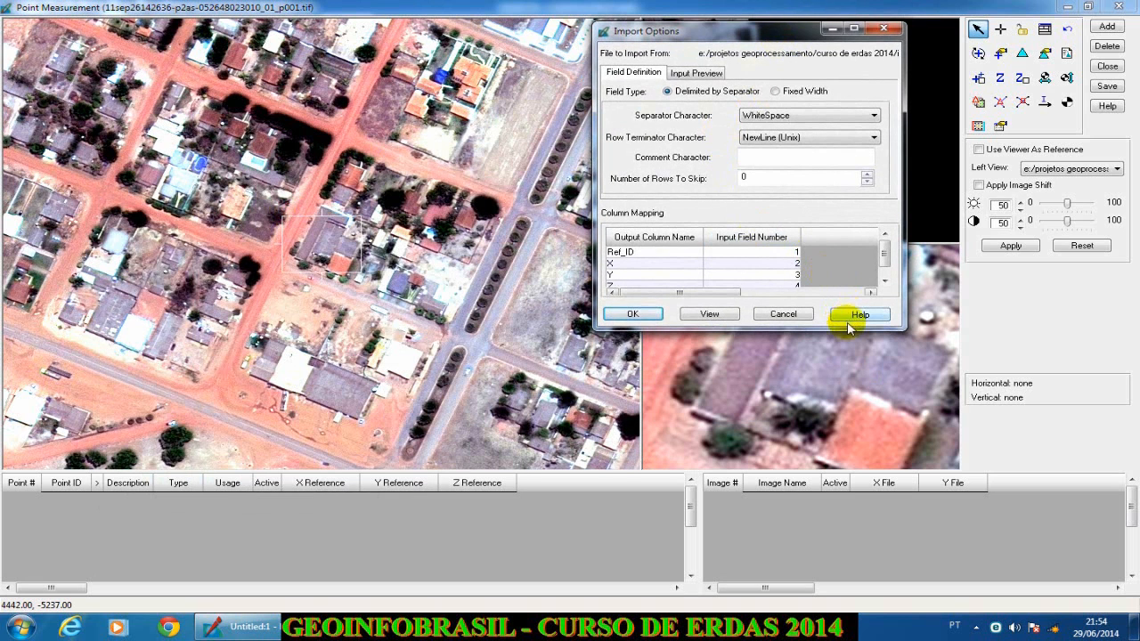
drag(846, 326, 840, 409)
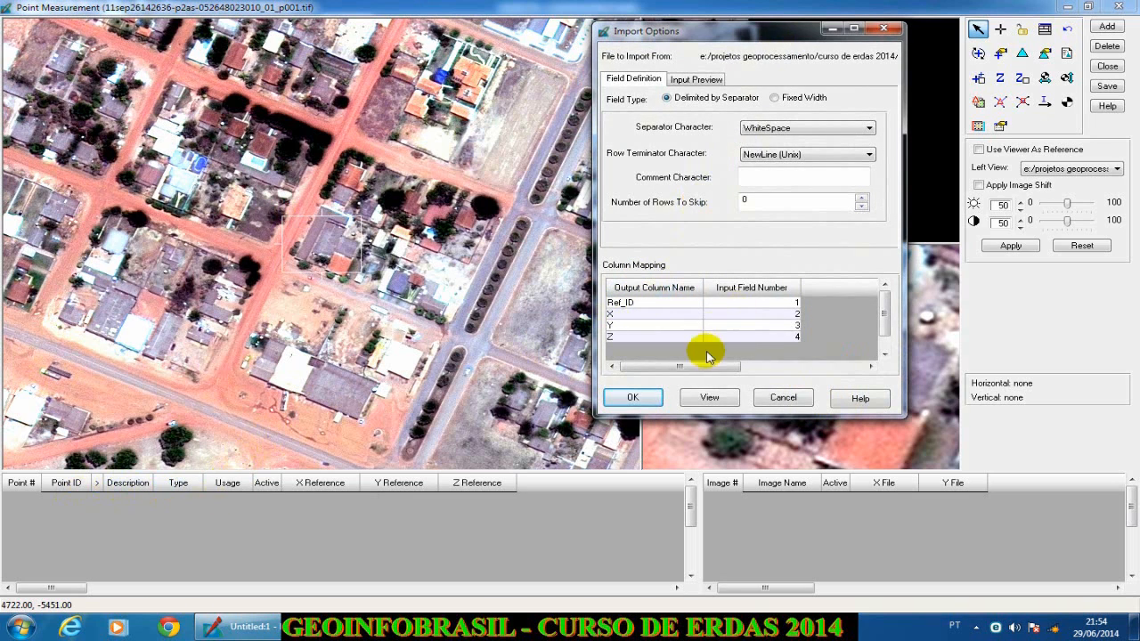
Preview the import data and examine all its fields against the Ref_ID, X, Y and Z column mapping
click(779, 326)
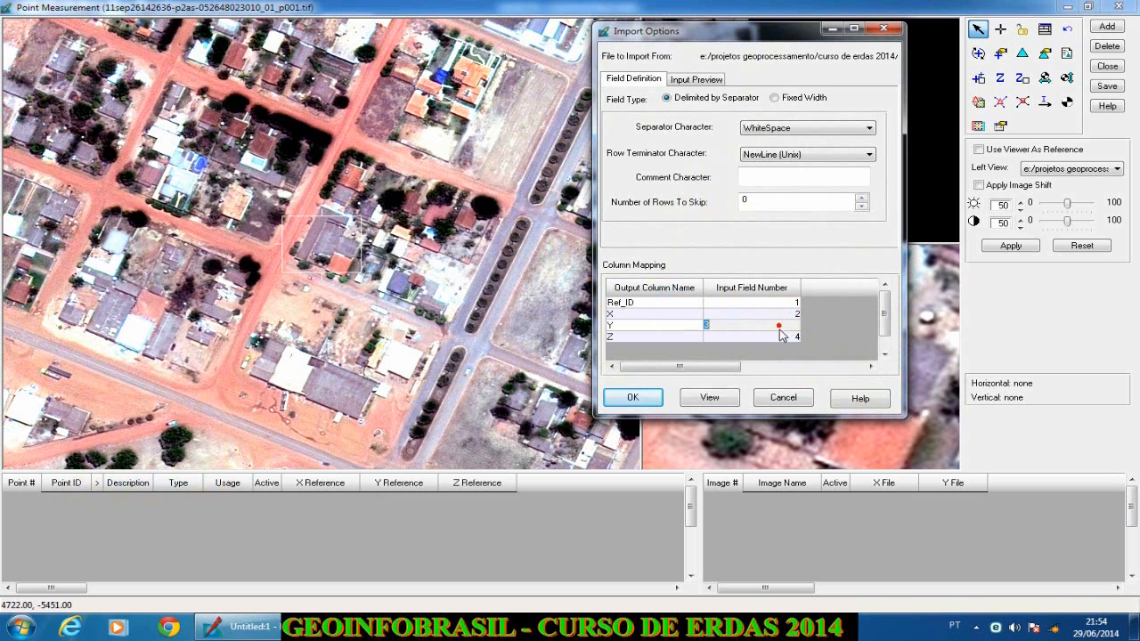
click(713, 80)
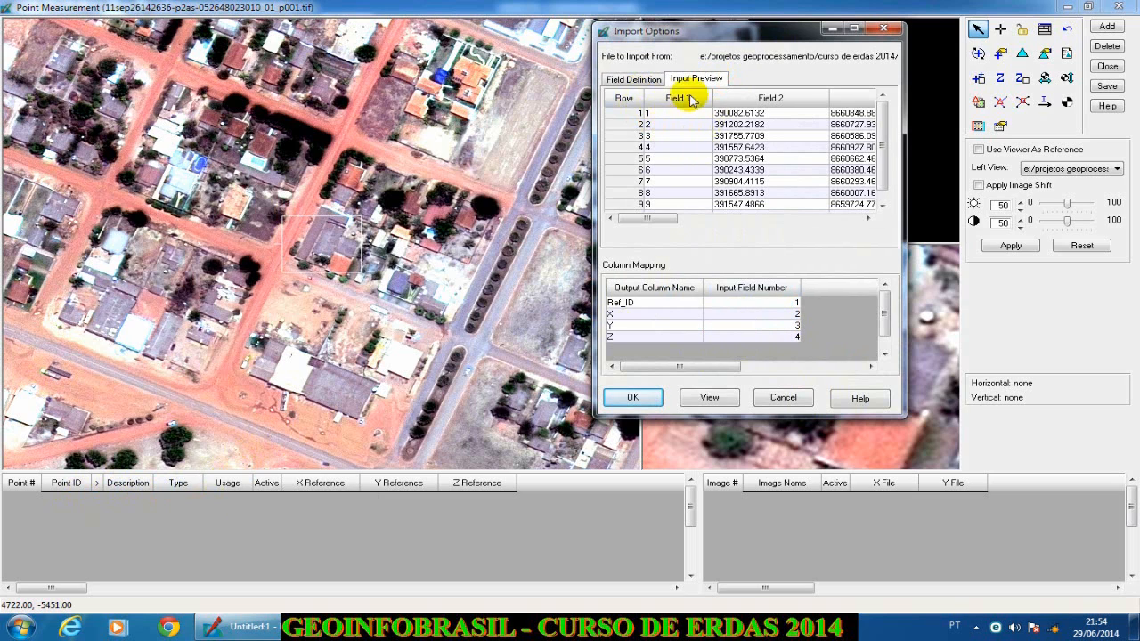
drag(674, 227, 884, 245)
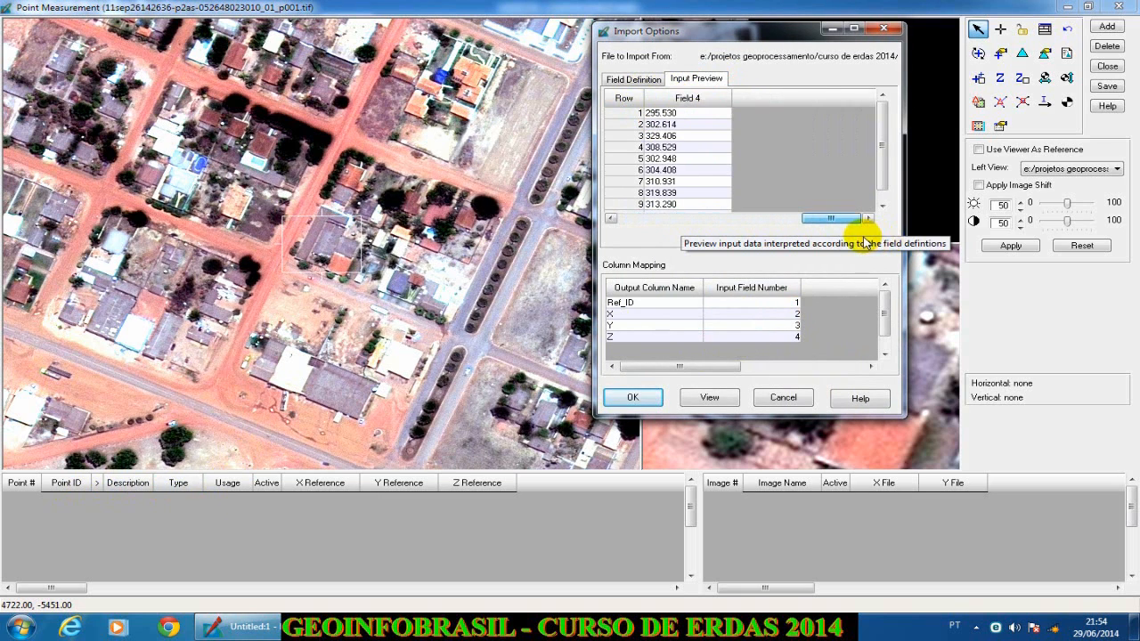
drag(833, 218, 624, 216)
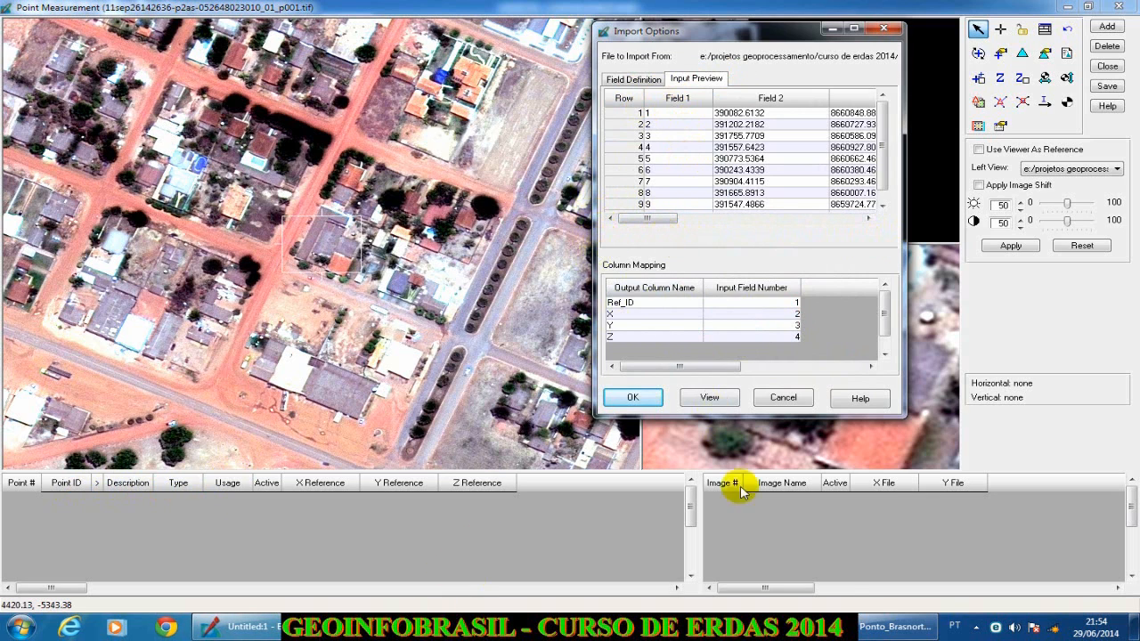
Compare the point numbers, coordinates and elevations in Ponto_Brasnorte.txt with fields 1 to 4 of the import preview
click(881, 626)
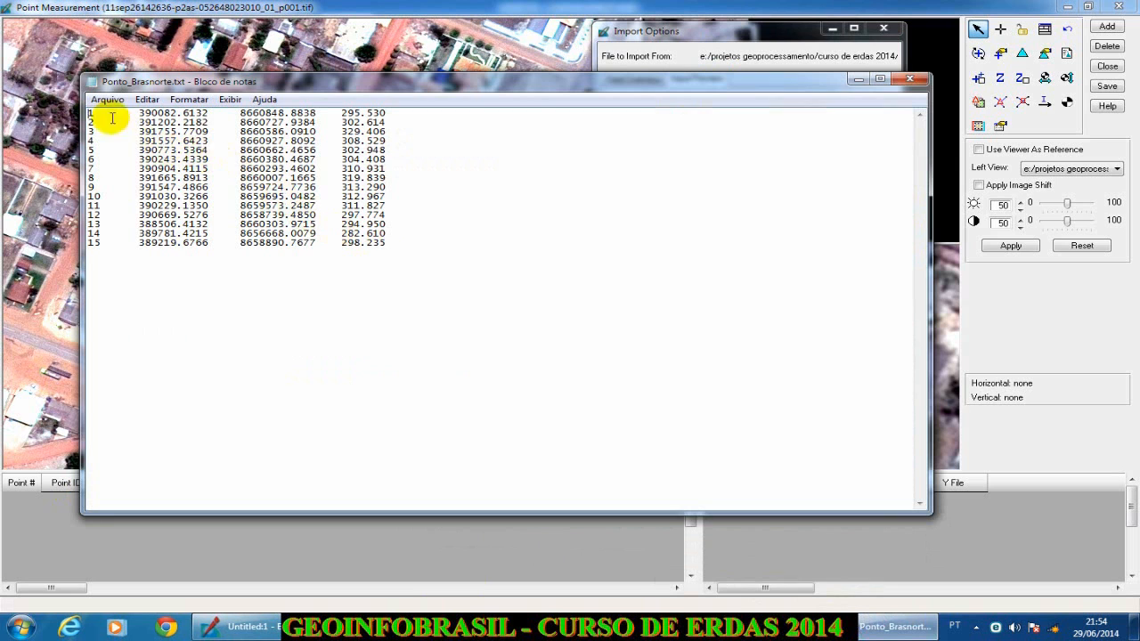
drag(258, 81, 470, 281)
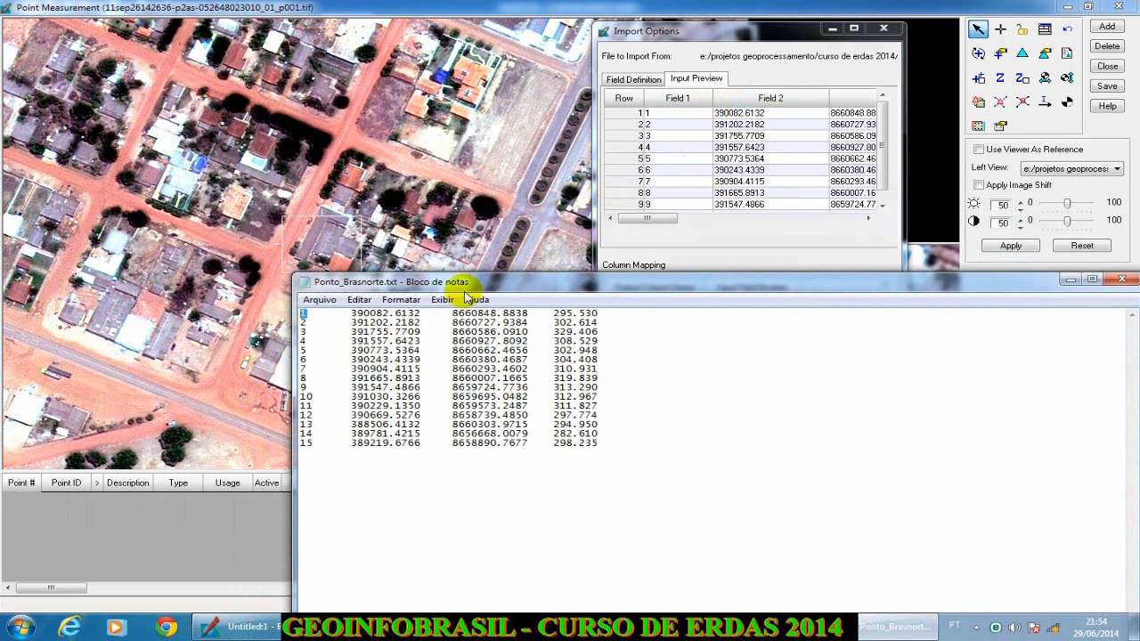
drag(368, 322, 396, 379)
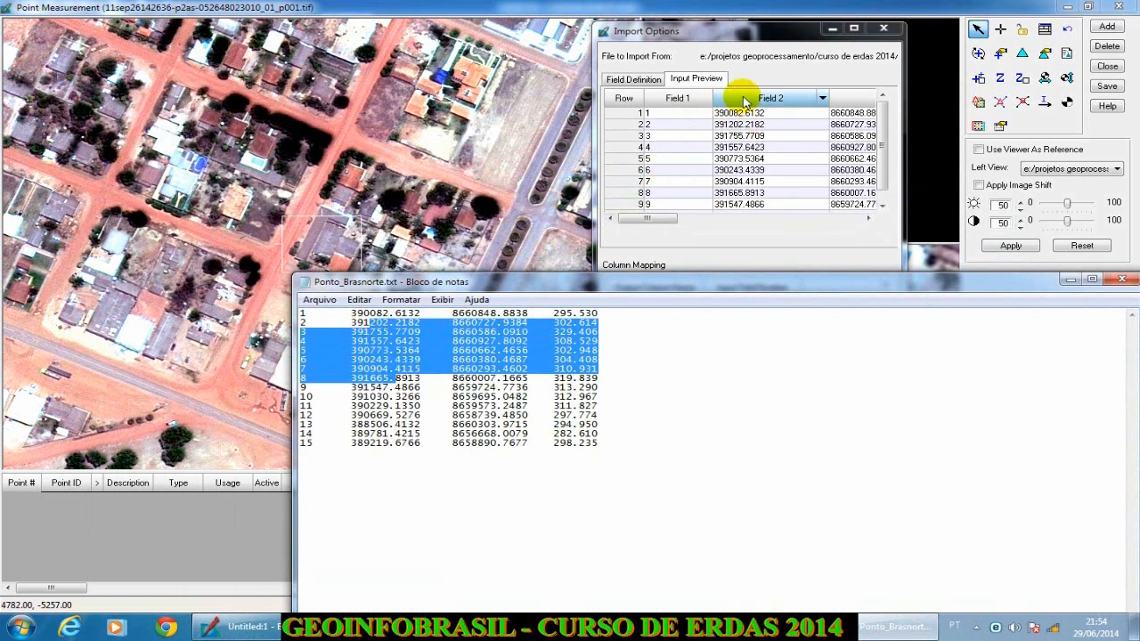
click(662, 224)
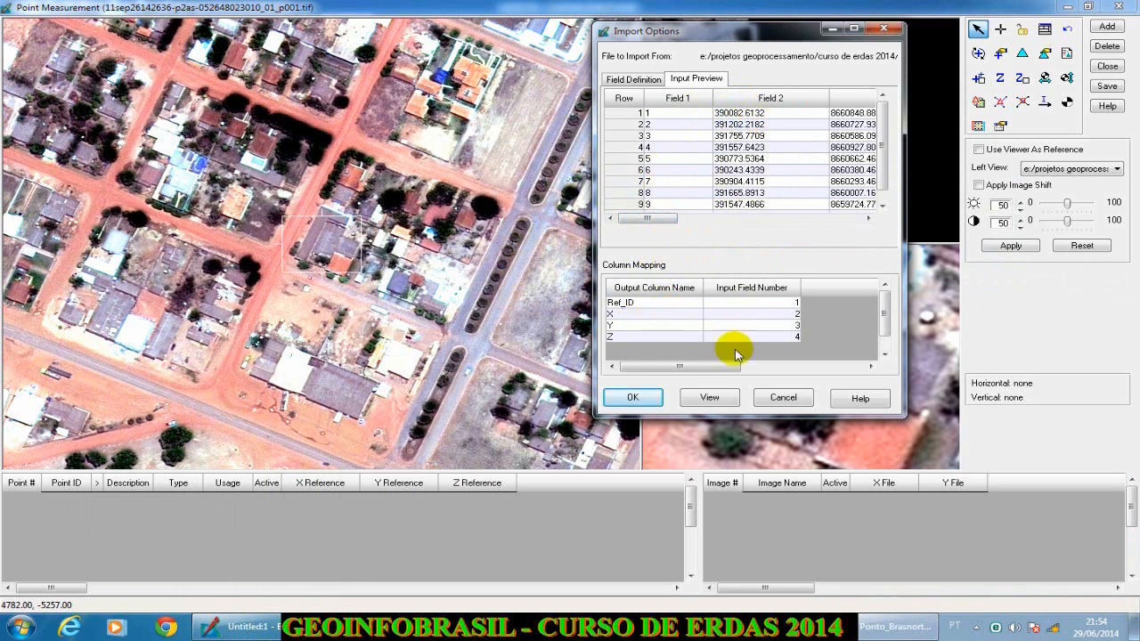
click(868, 223)
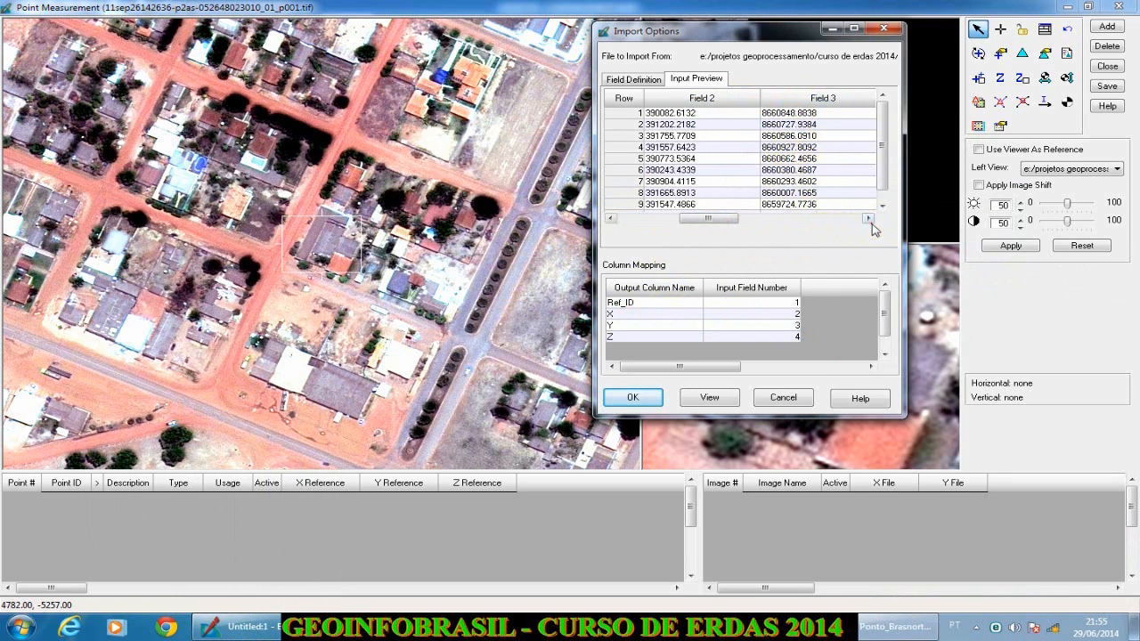
double_click(867, 220)
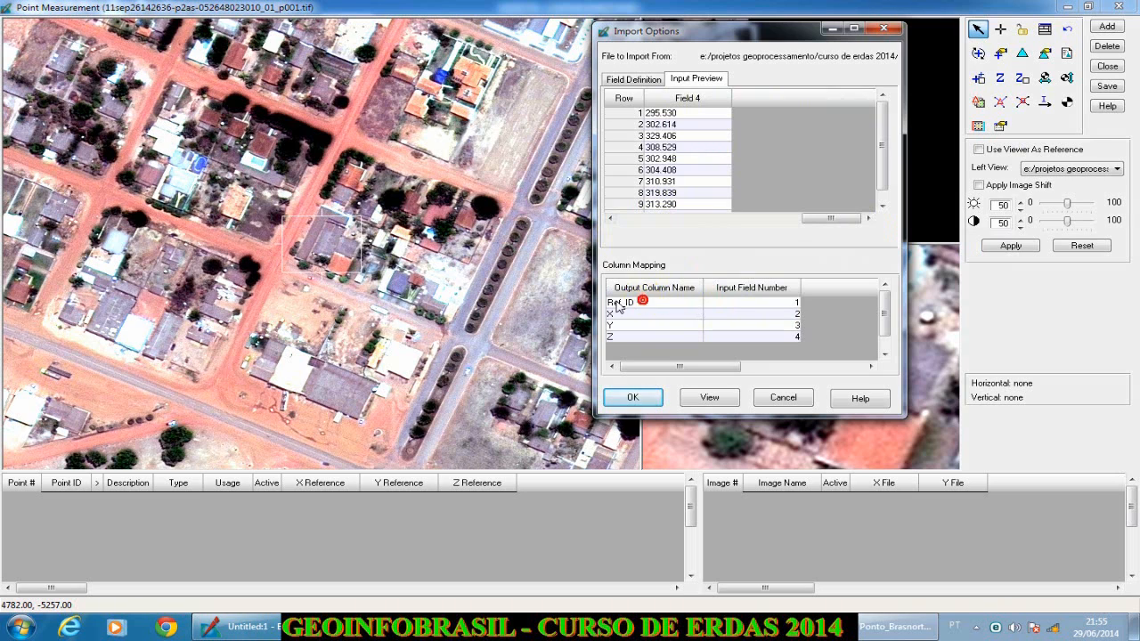
drag(826, 219, 634, 234)
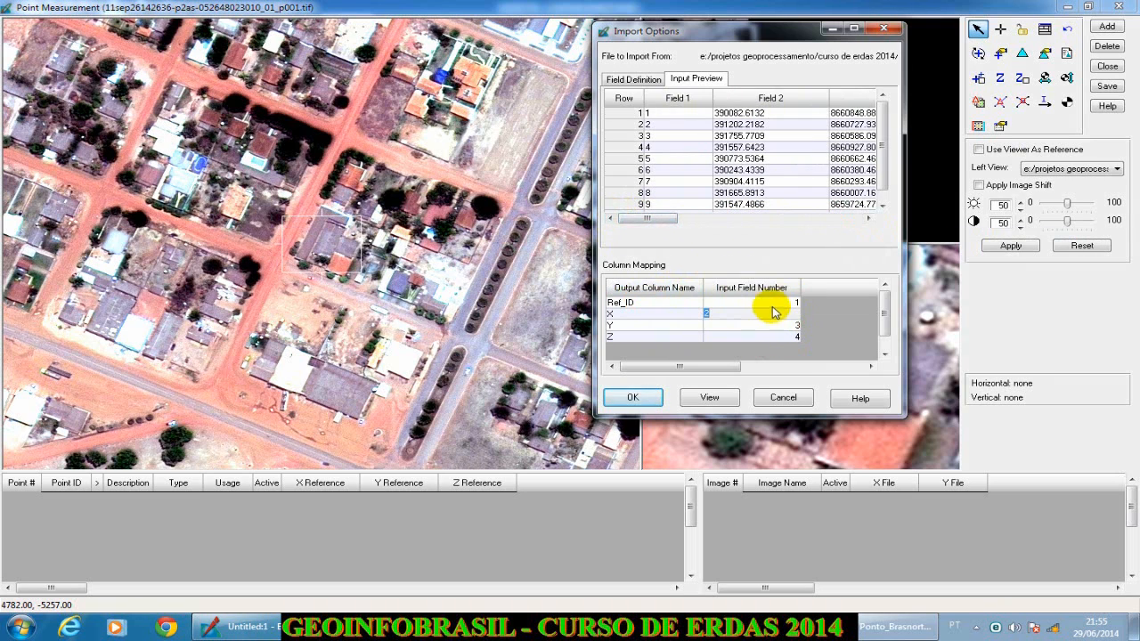
Try 0 as the input field number for Ref_ID, and restore it to 1
click(772, 306)
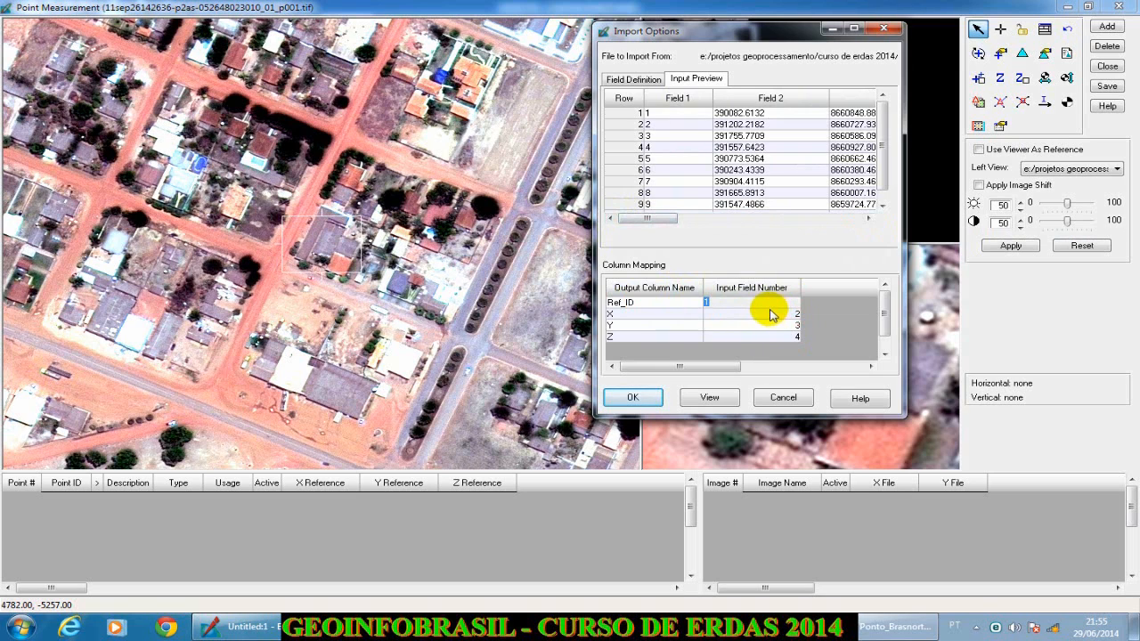
text(0)
click(764, 337)
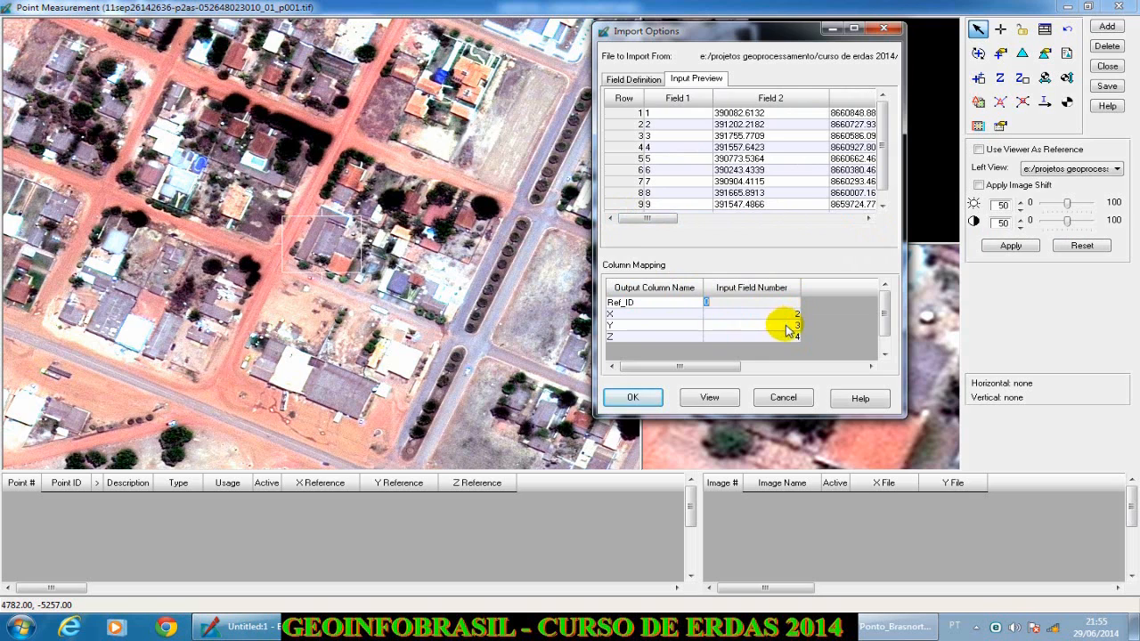
text(1)
click(833, 341)
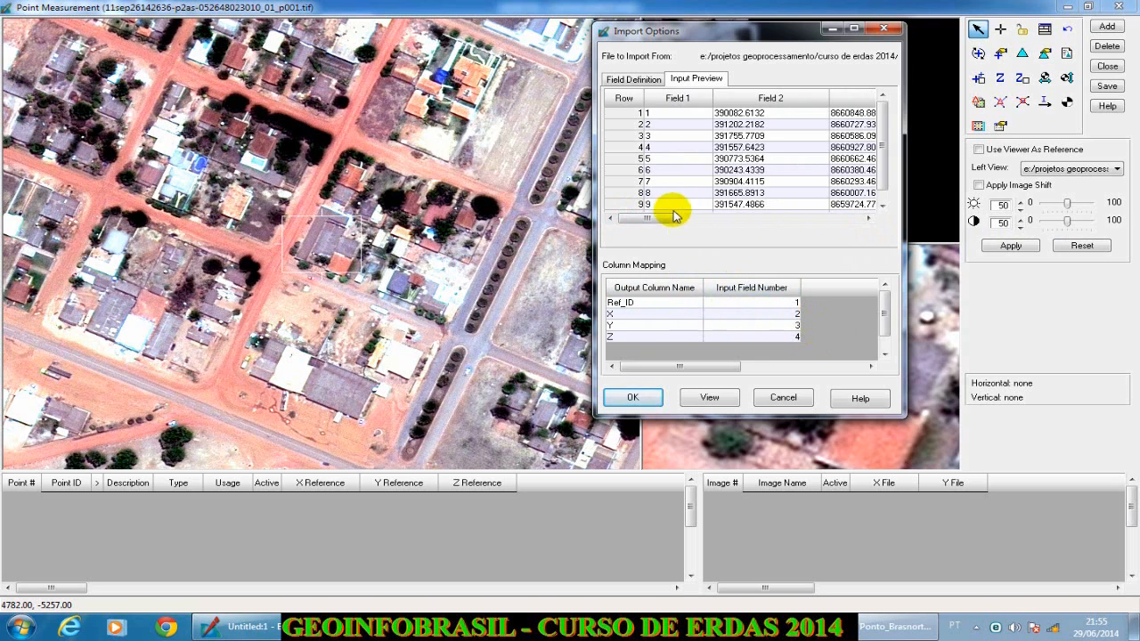
Review the available separator characters and insert semicolons before the X coordinates of points 1 and 2 in Ponto_Brasnorte.txt
click(617, 82)
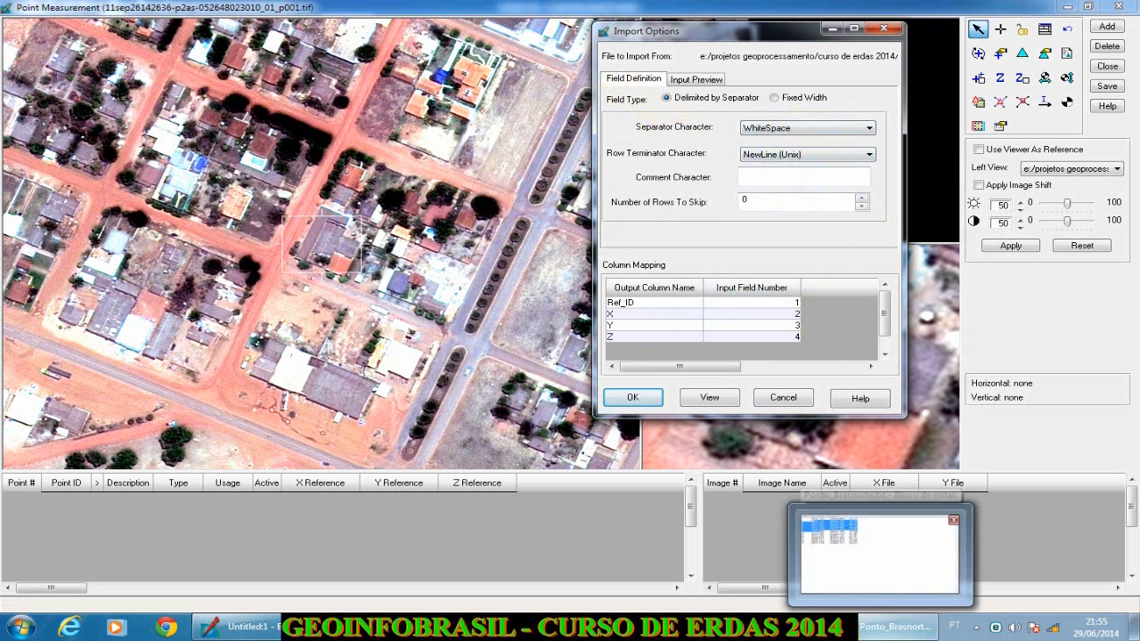
click(844, 626)
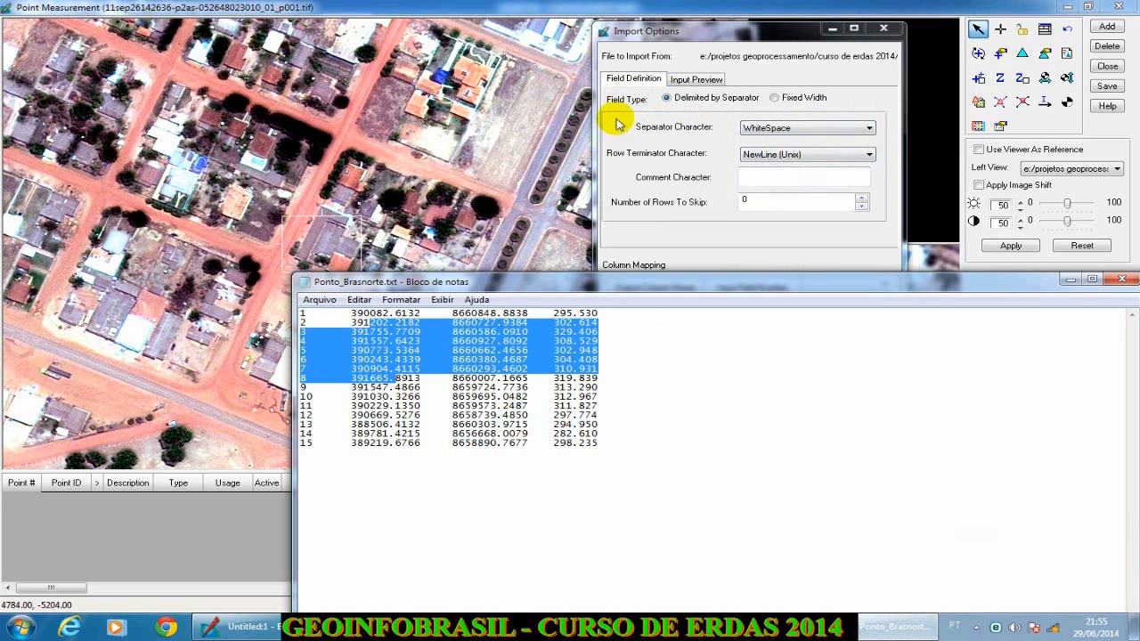
click(821, 128)
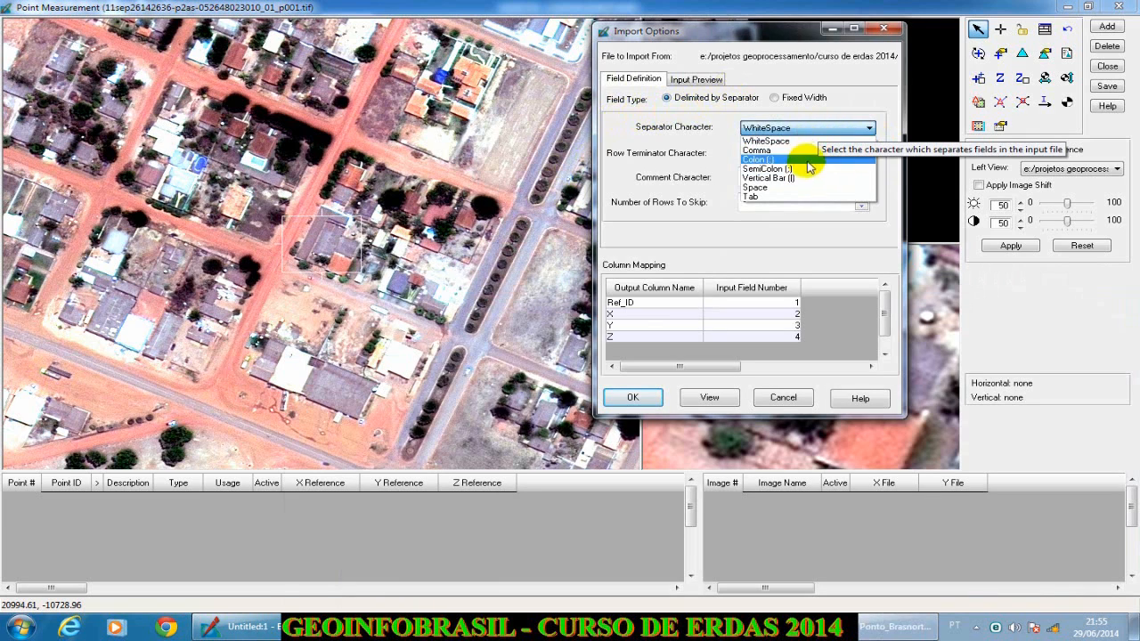
click(862, 628)
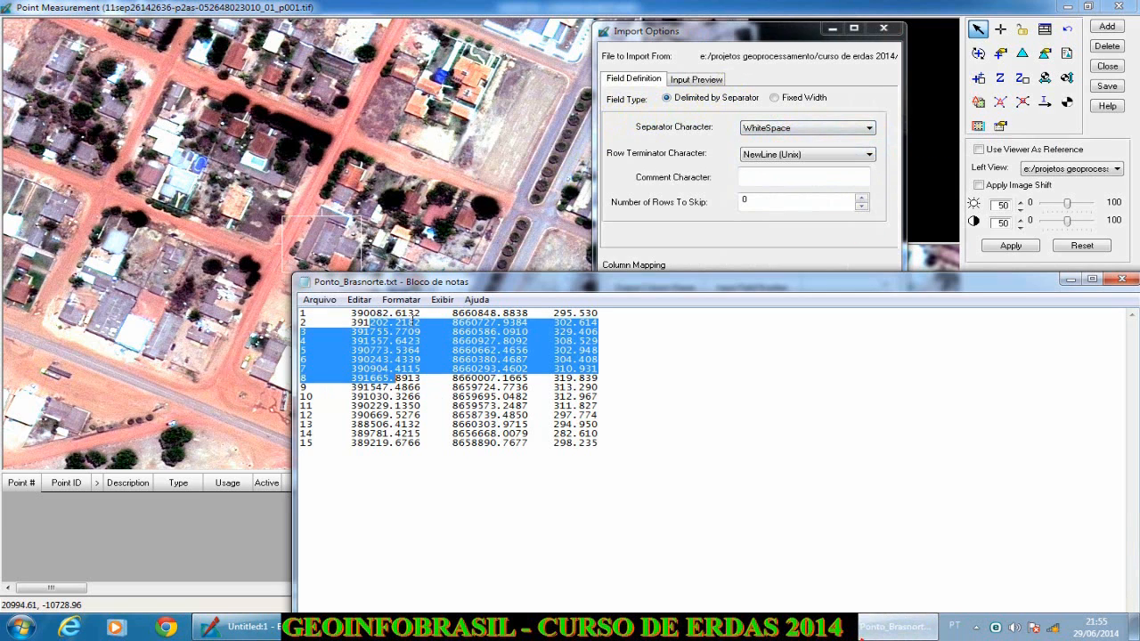
click(341, 322)
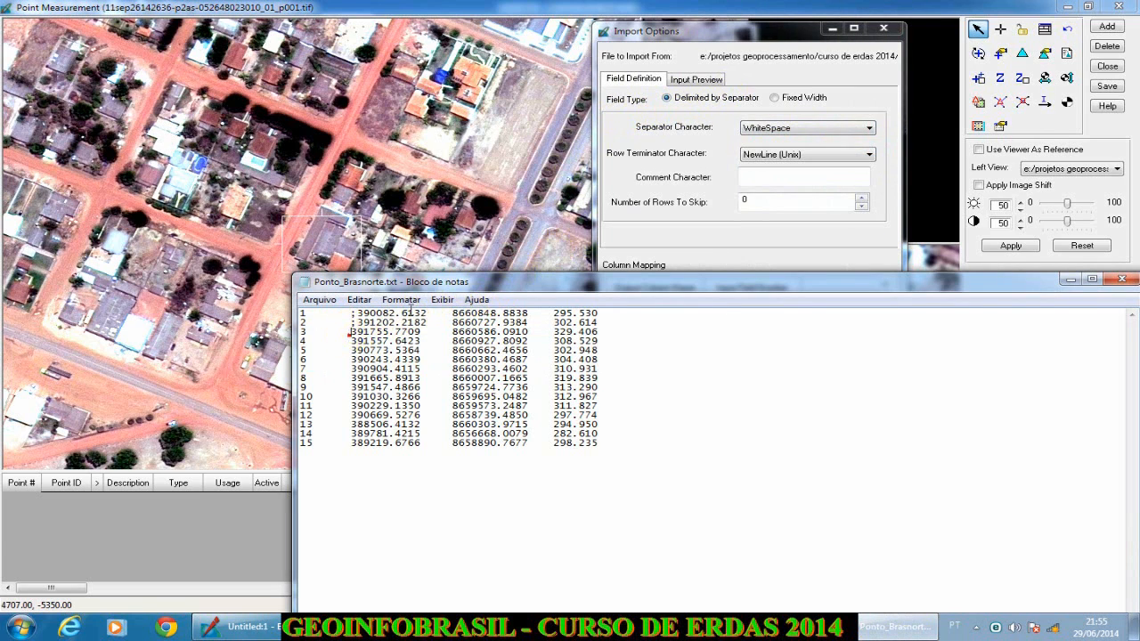
Try SemiColon and Tab as the separator character, and set it back to WhiteSpace
click(746, 134)
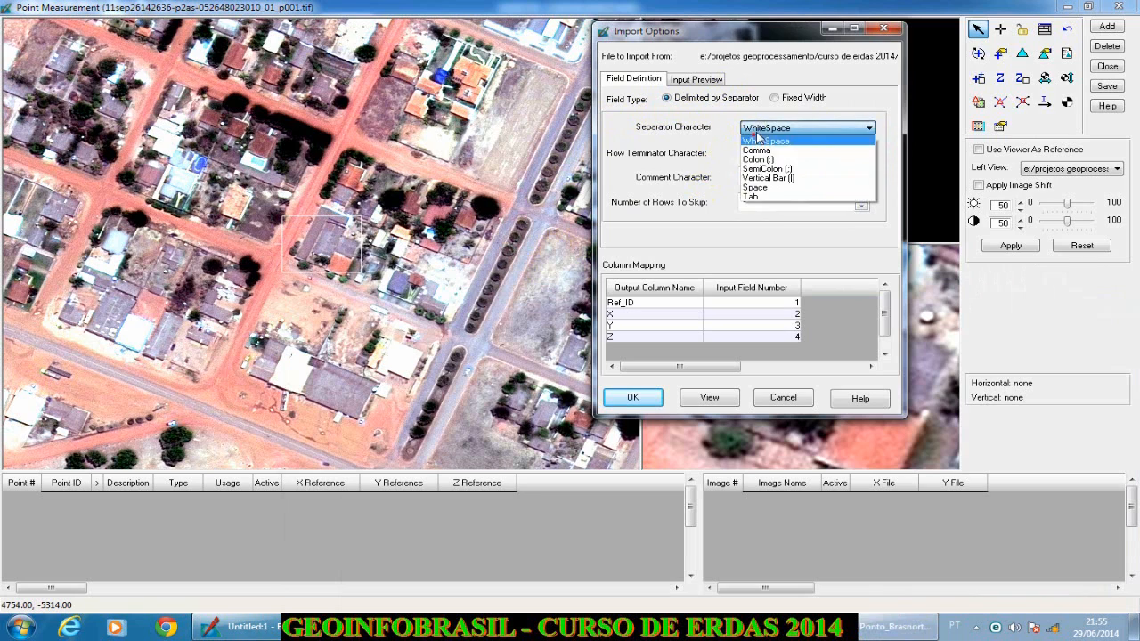
click(764, 169)
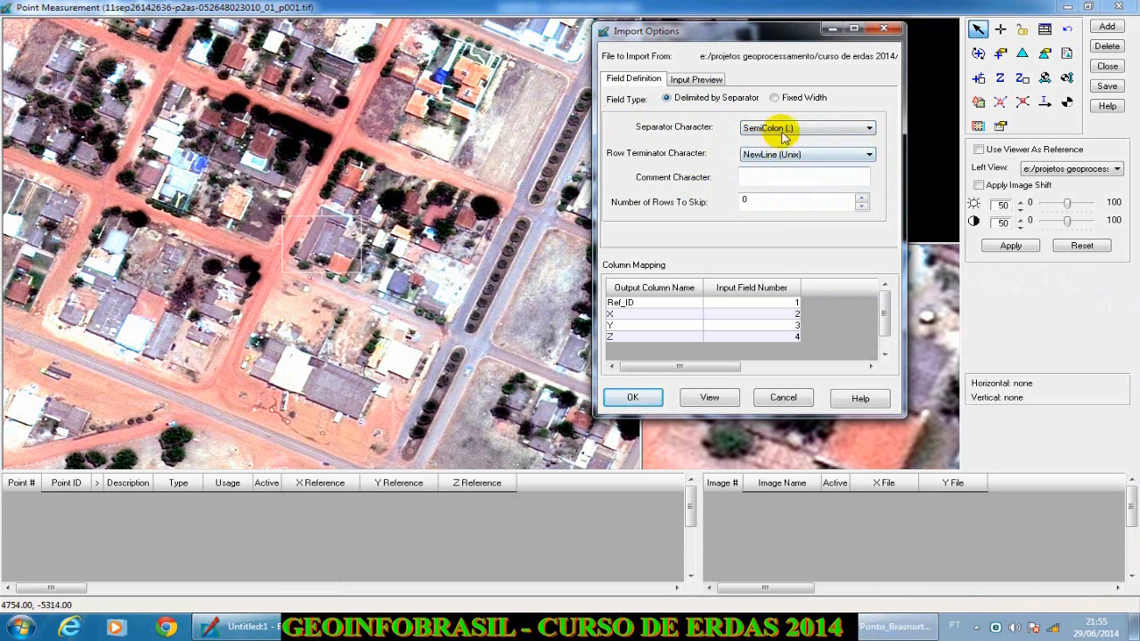
click(783, 134)
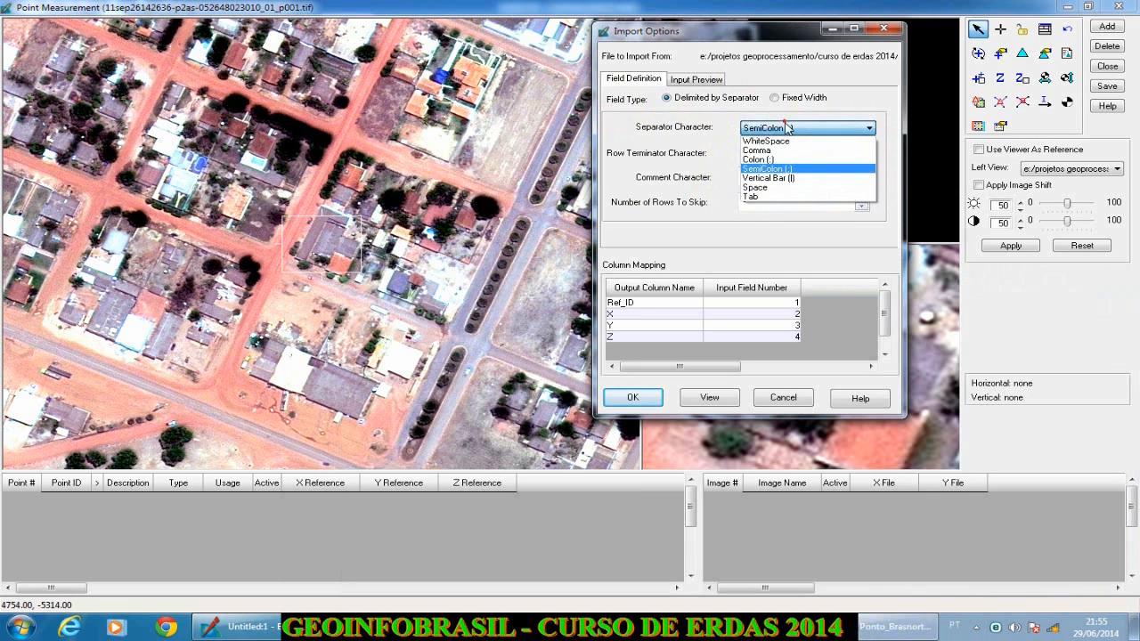
click(773, 196)
click(766, 129)
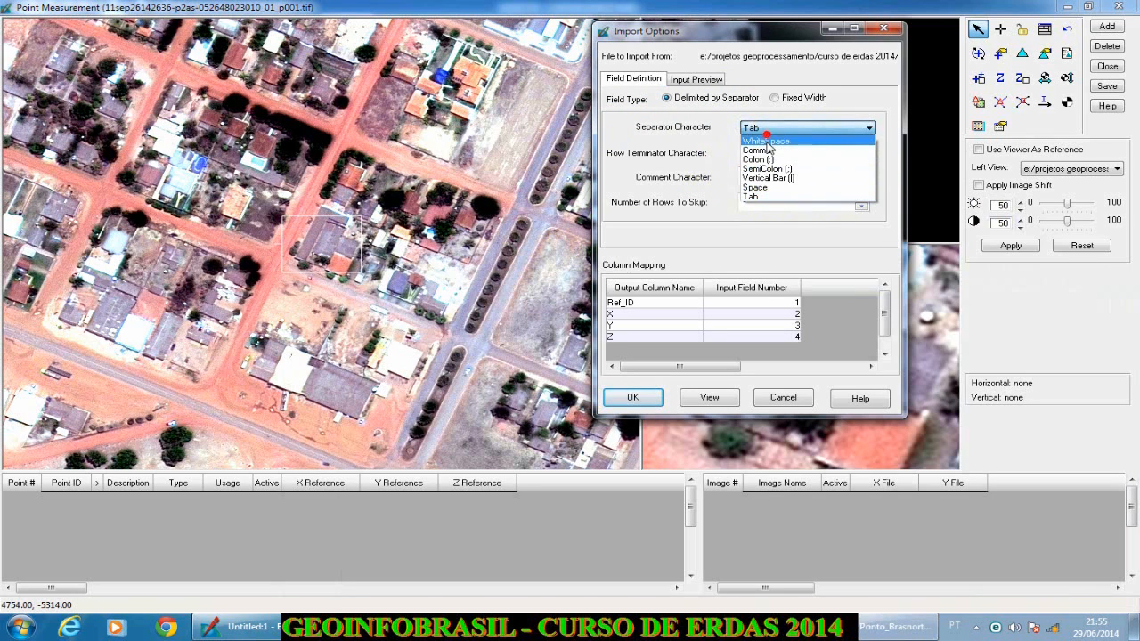
click(768, 142)
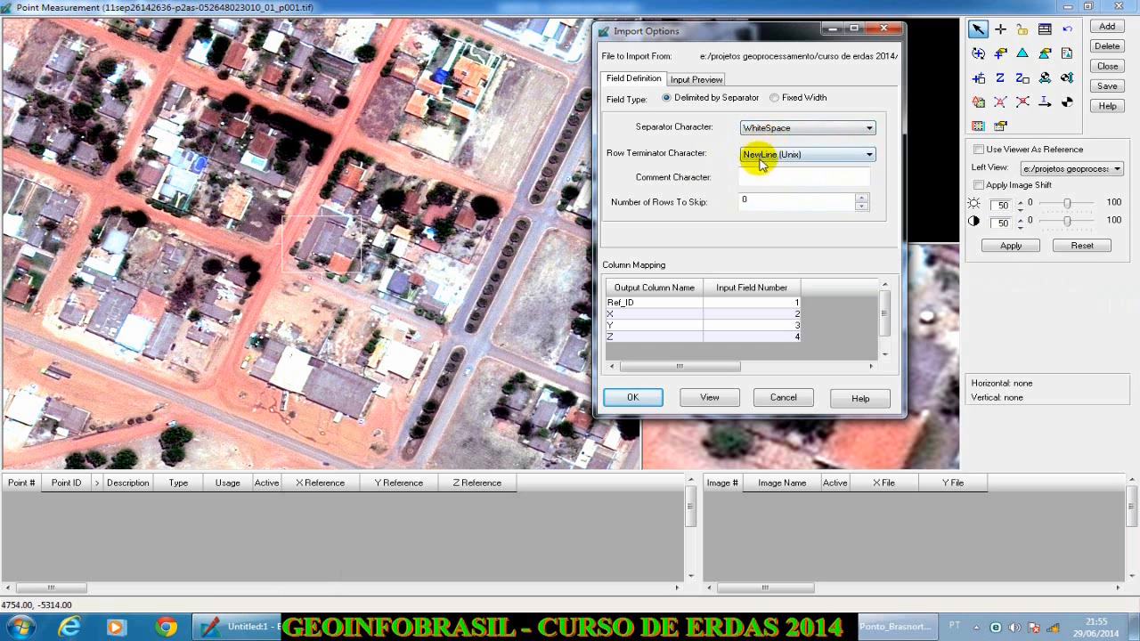
Remove the added semicolons from Ponto_Brasnorte.txt and move its window clear of the separator setting
click(895, 626)
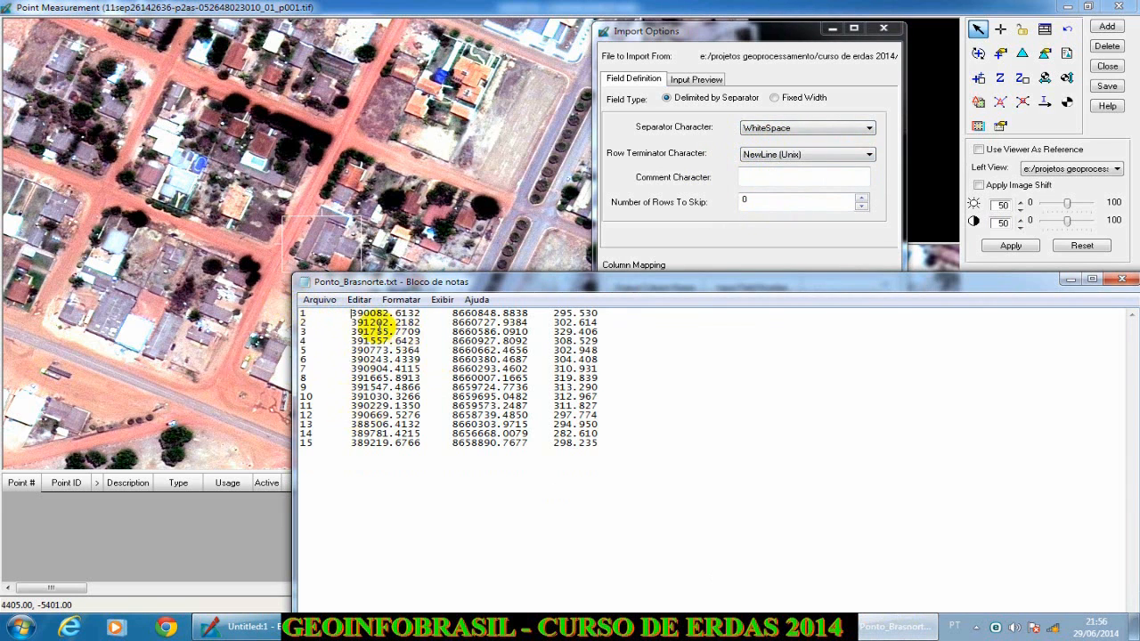
drag(685, 294, 517, 161)
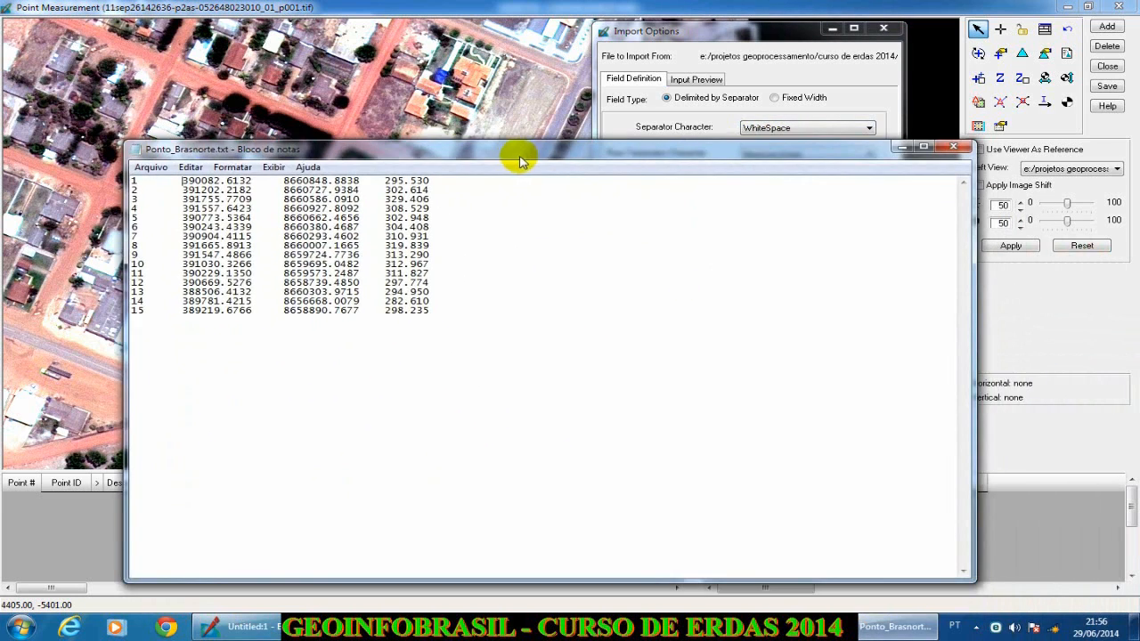
Close Ponto_Brasnorte.txt without saving the changes and preview how the import splits its rows into fields
click(963, 156)
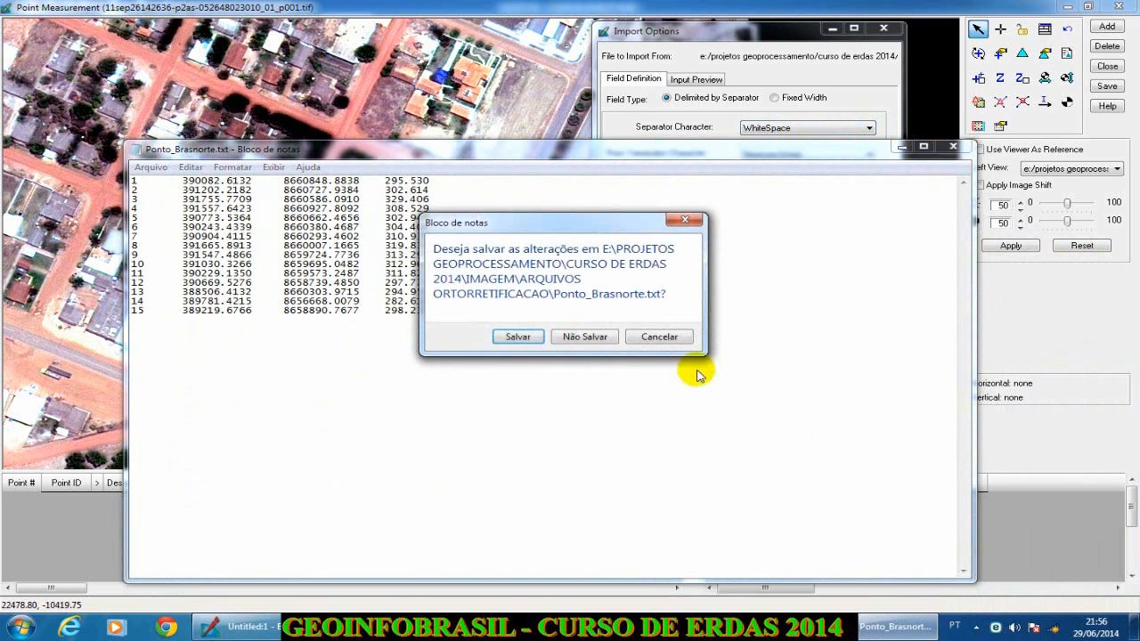
click(594, 337)
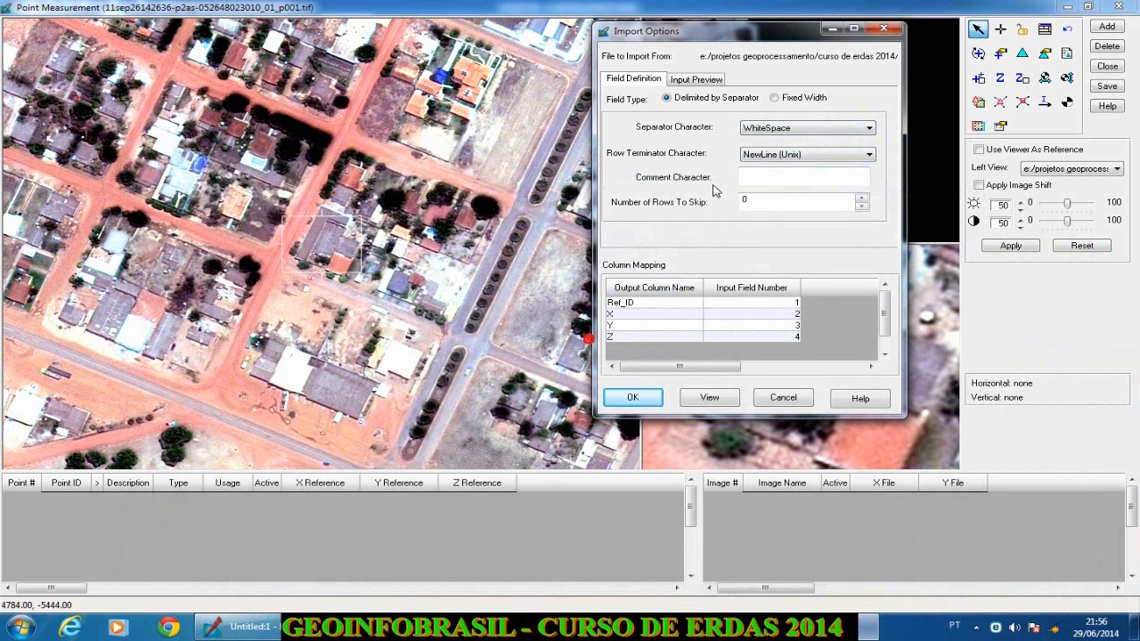
click(687, 78)
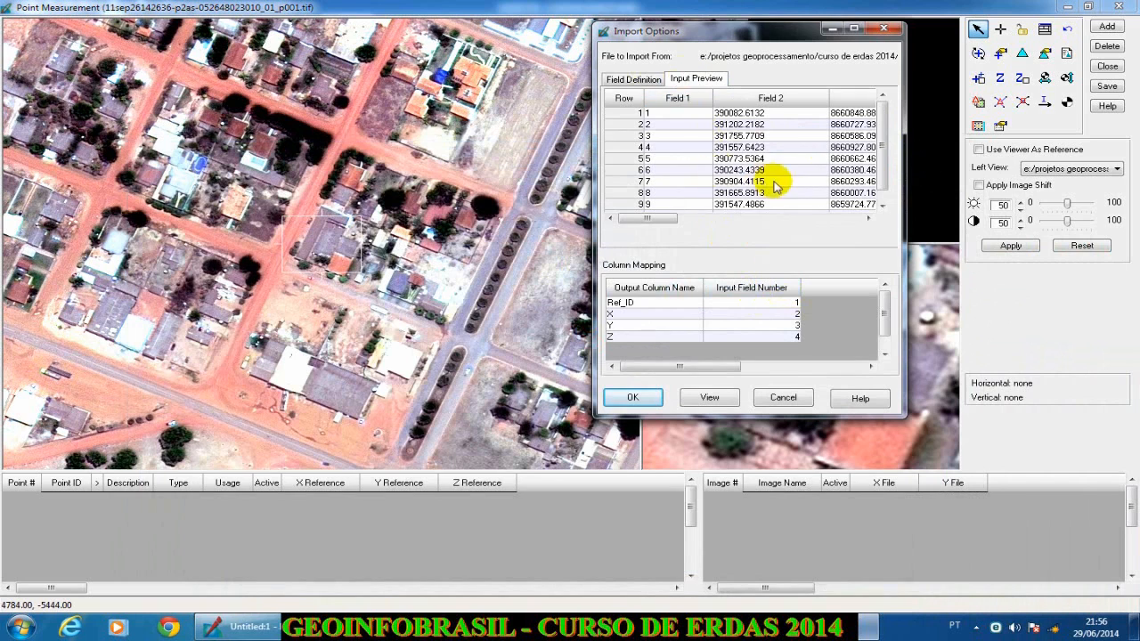
click(635, 80)
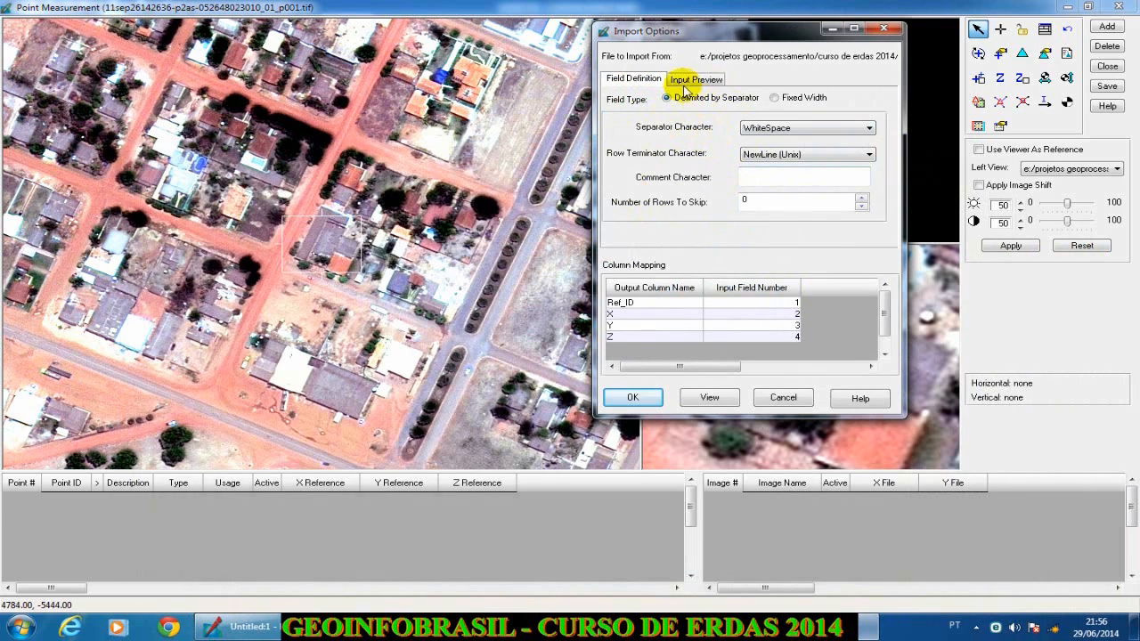
Try the Fixed Width field type, restore Delimited by Separator, and review the separator characters while keeping WhiteSpace
click(788, 102)
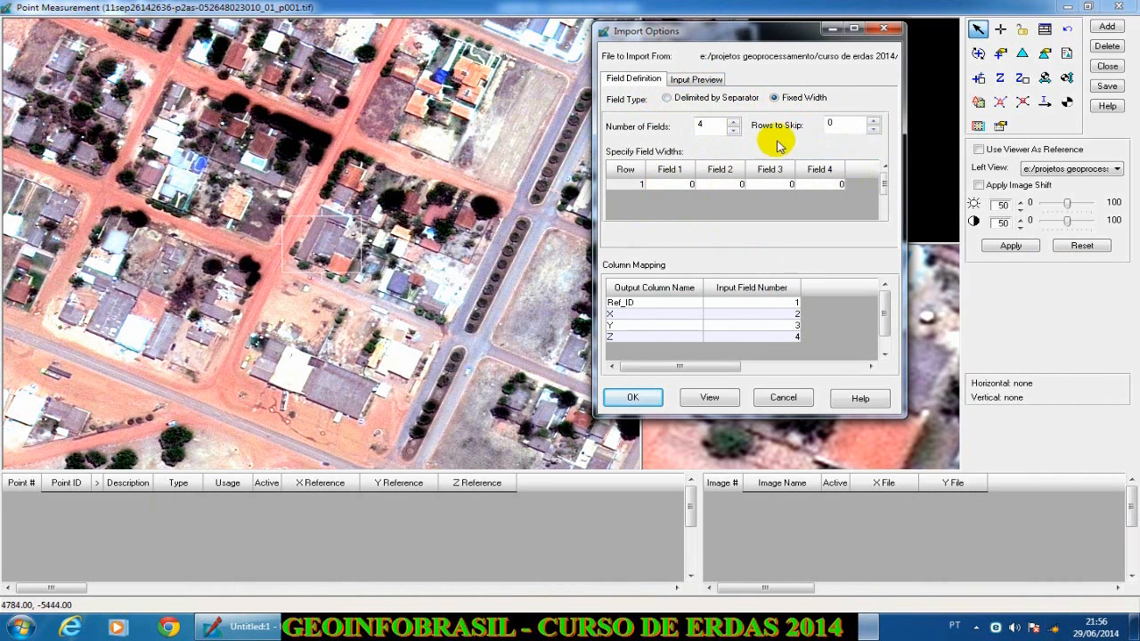
click(705, 103)
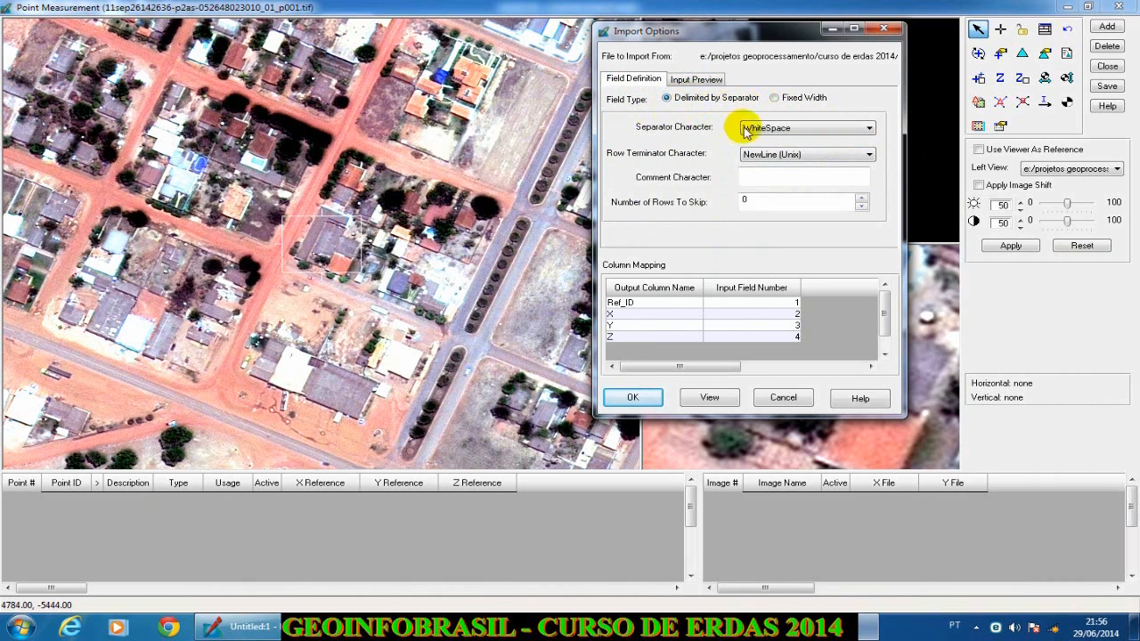
click(804, 130)
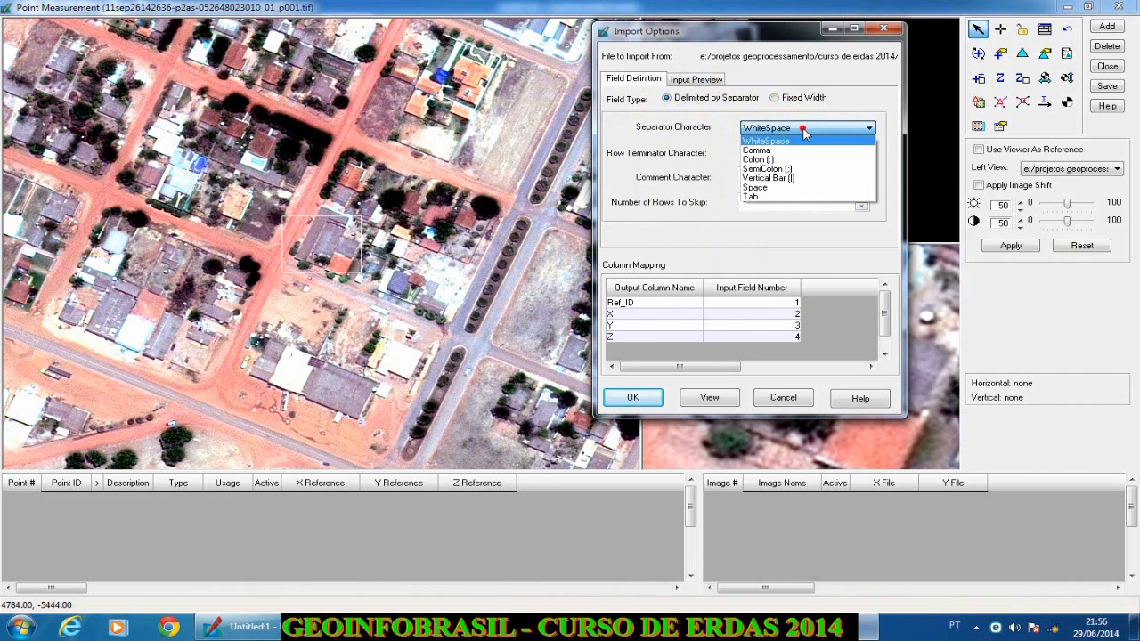
click(801, 127)
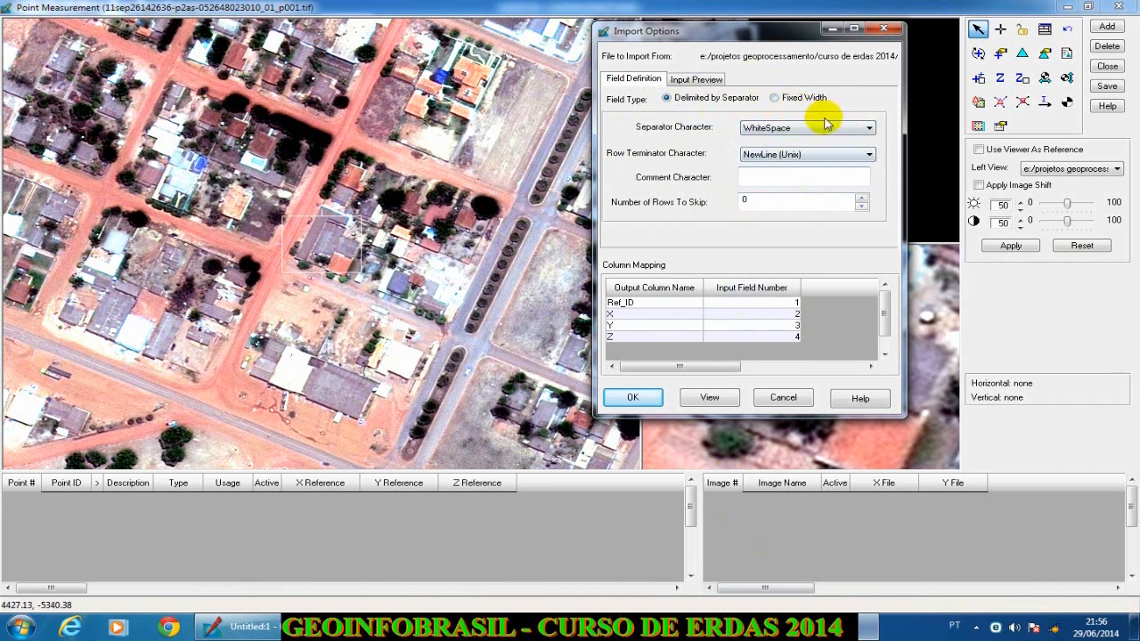
click(771, 131)
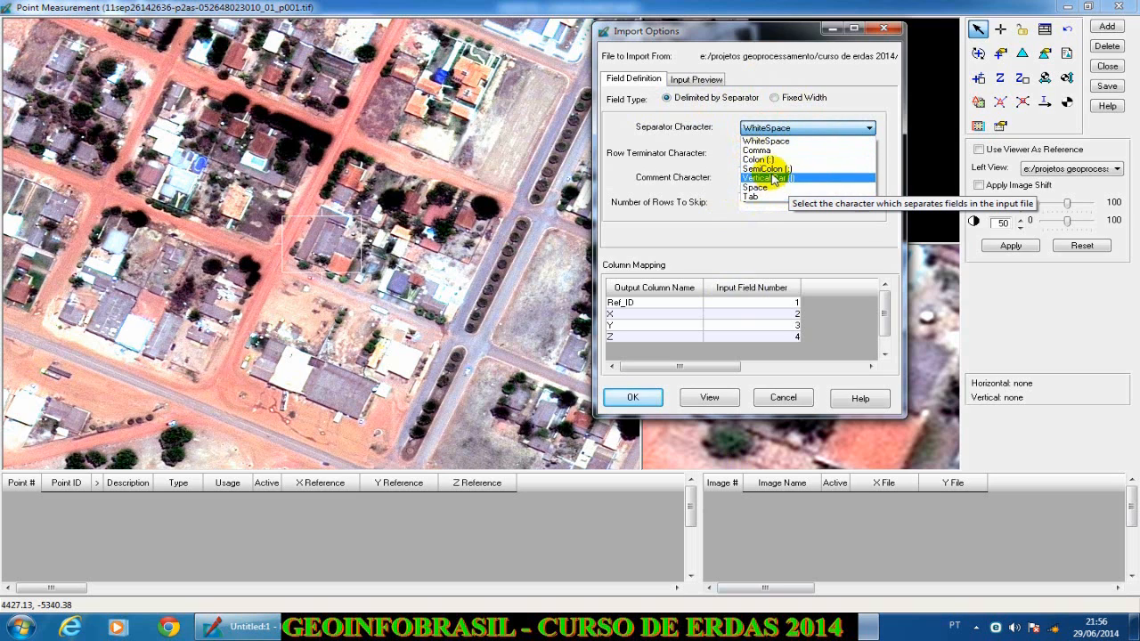
click(765, 131)
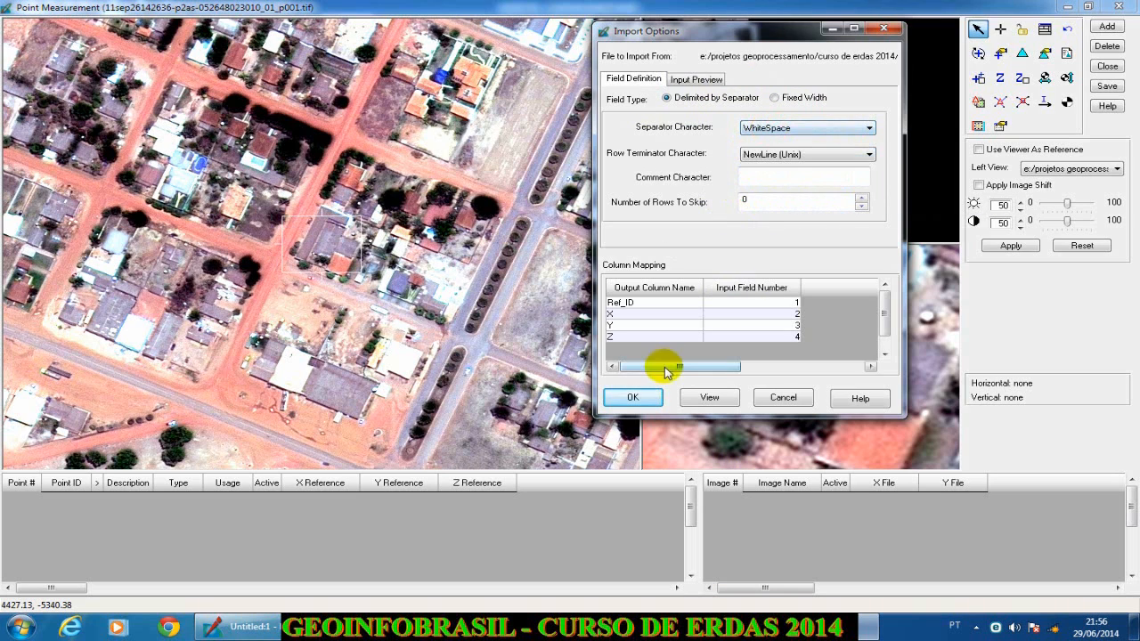
Check the point data in the text editor, close it, and import the control points with the current options
click(702, 400)
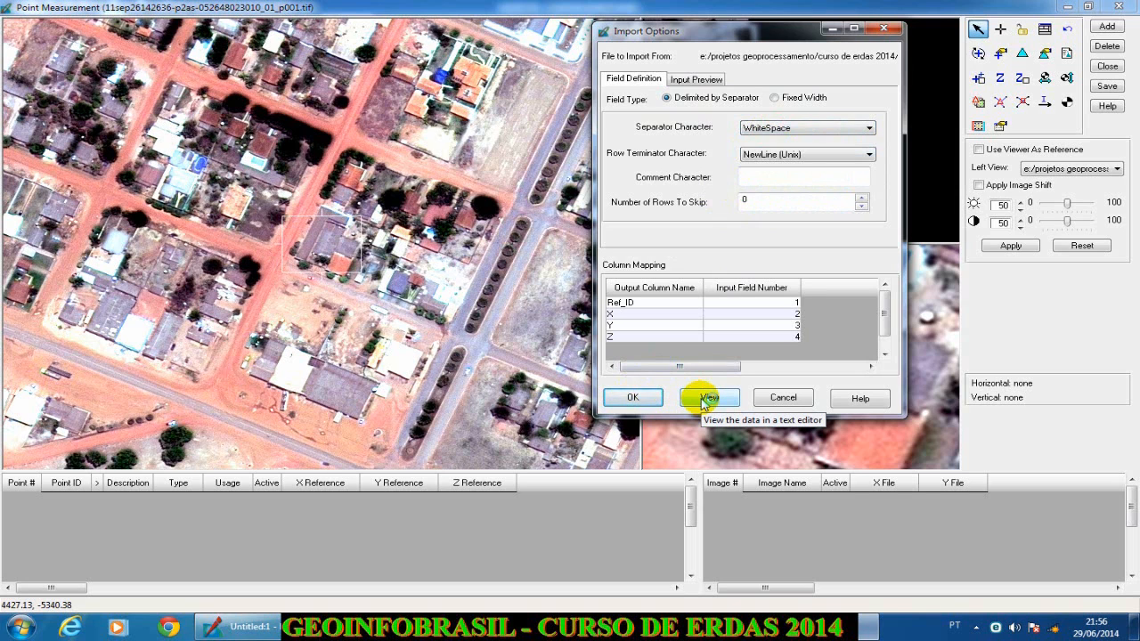
drag(693, 302, 317, 125)
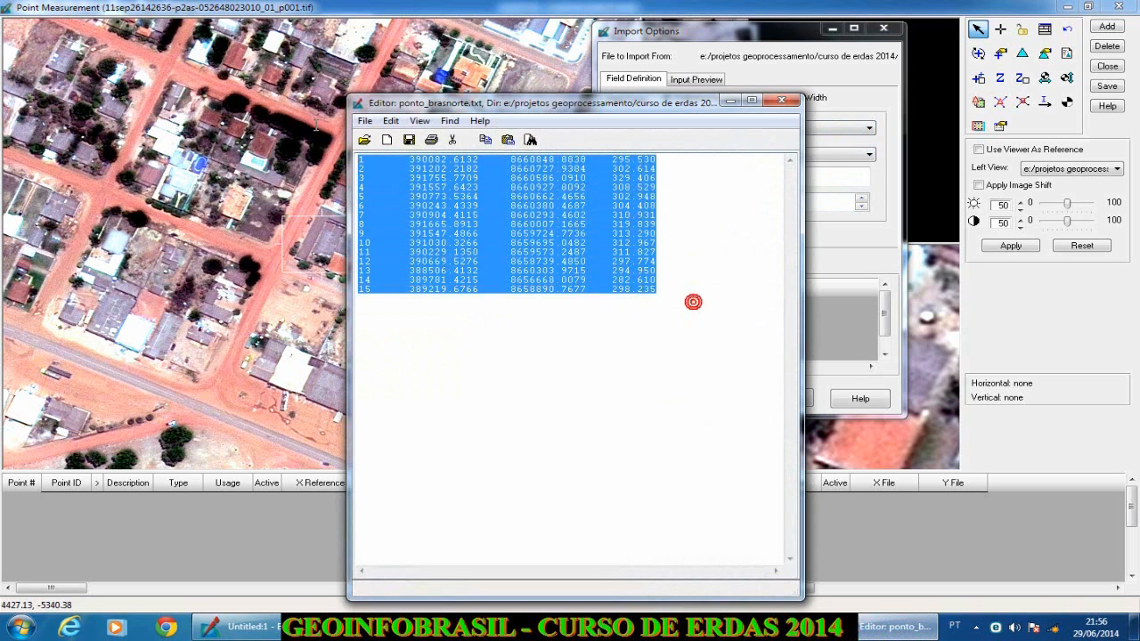
click(387, 166)
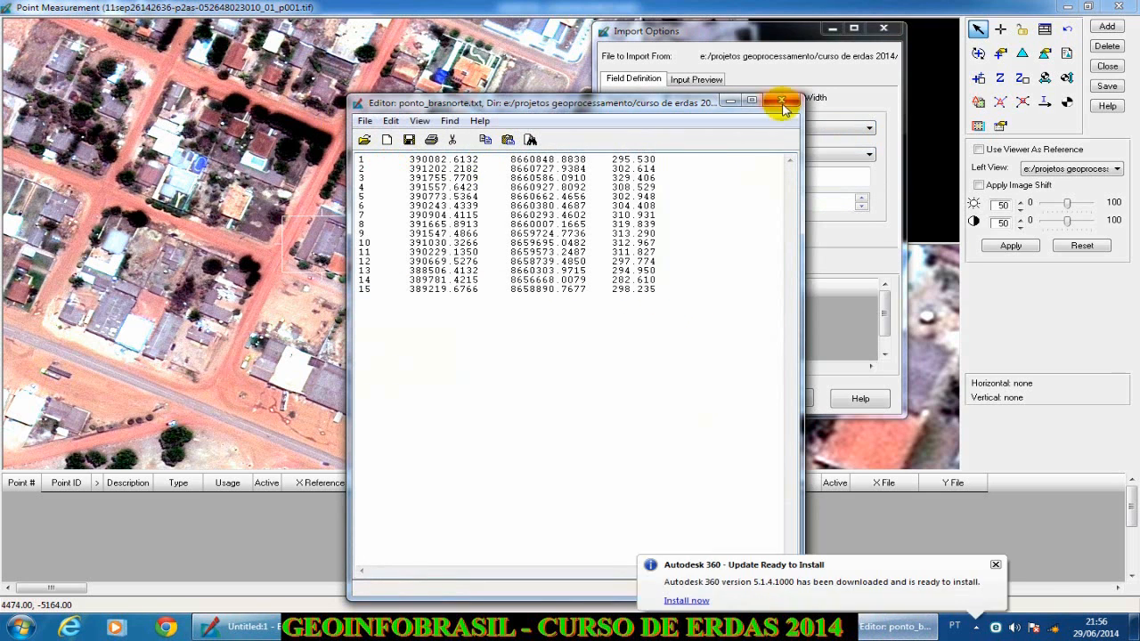
click(780, 100)
click(625, 400)
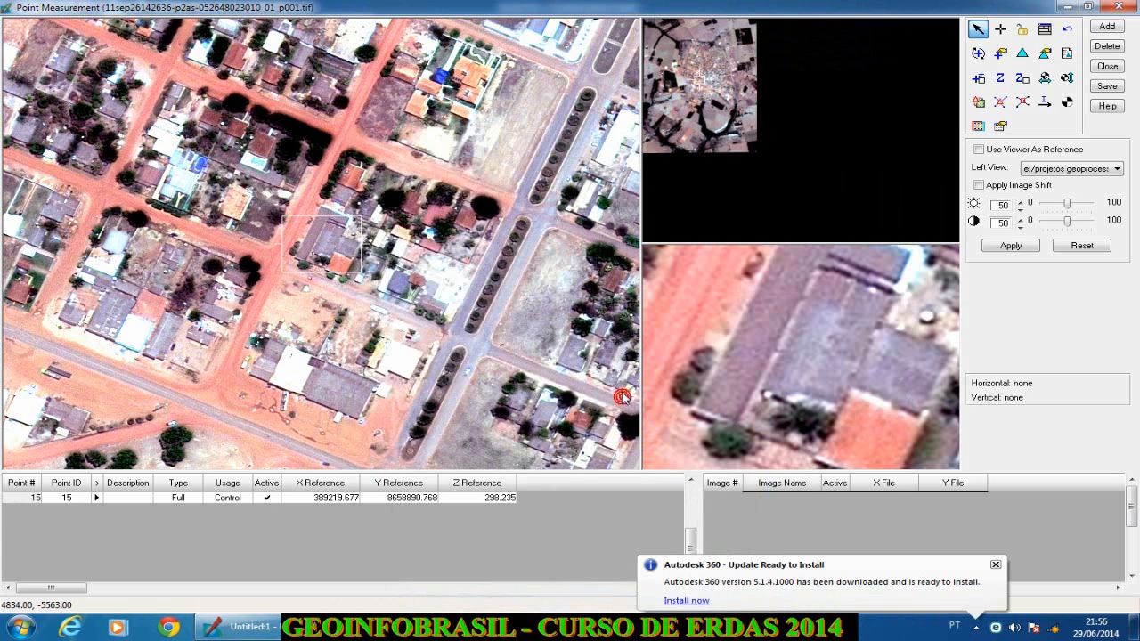
Examine the imported control points 1 to 15 in the reference point table
scroll(693, 536, up, 5)
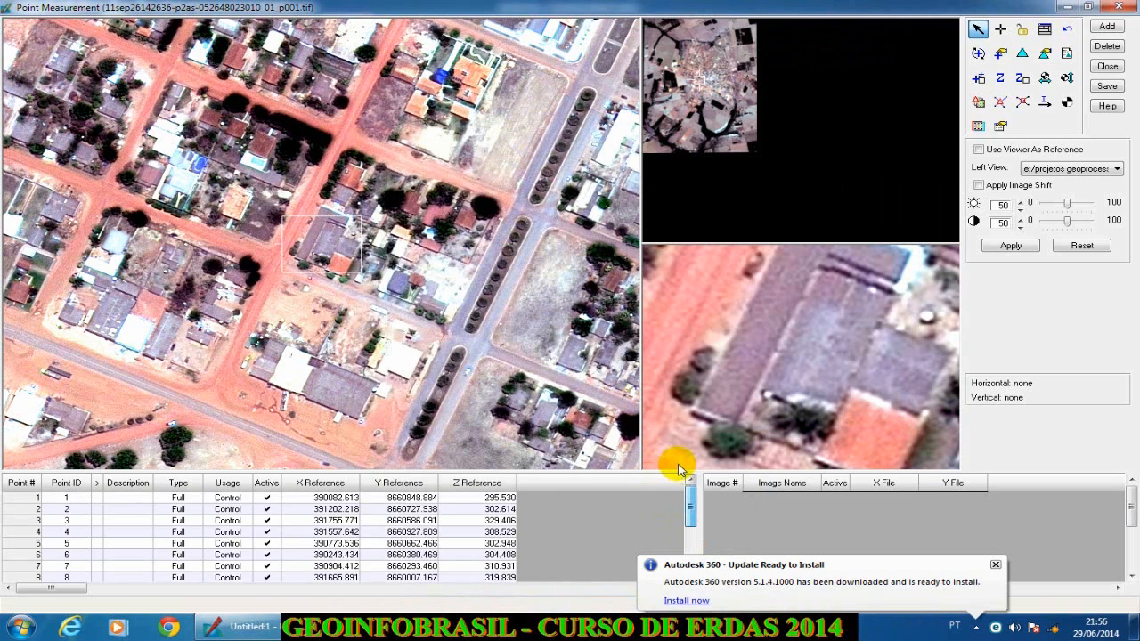
scroll(682, 521, down, 5)
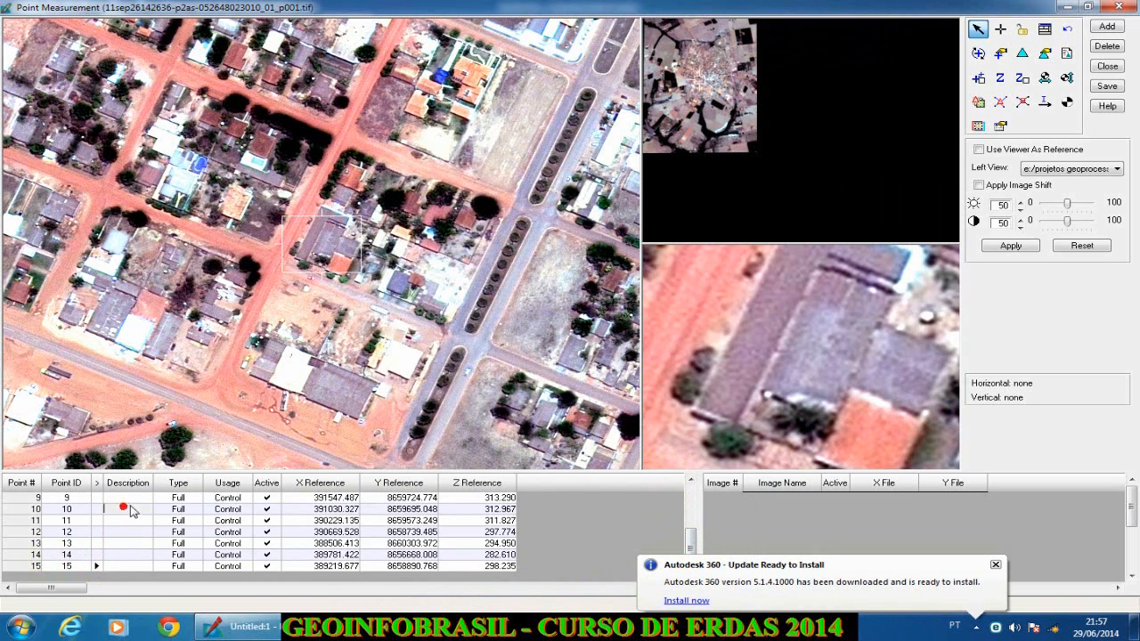
scroll(685, 516, up, 5)
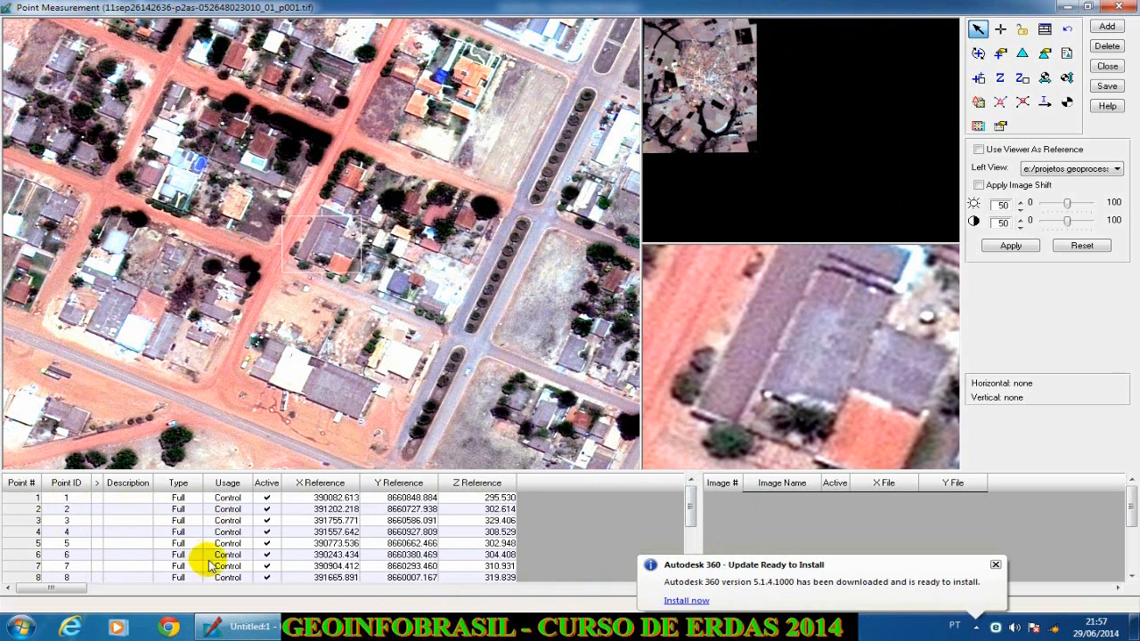
scroll(691, 538, down, 2)
scroll(691, 544, down, 2)
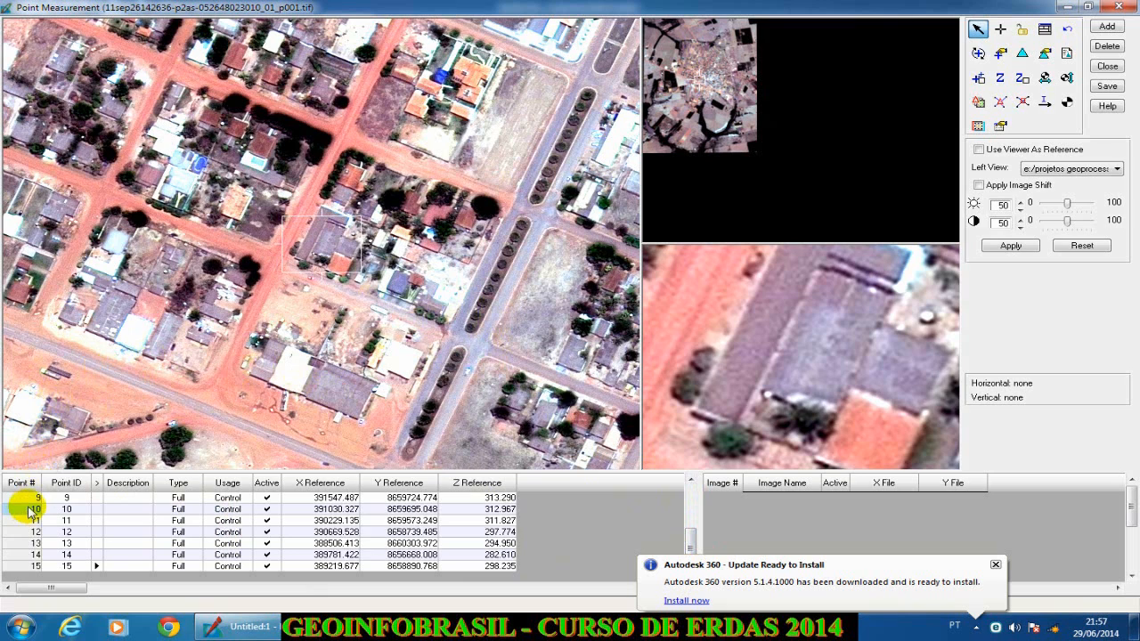
Select all 15 control points and compute their image coordinates from the ground points
click(31, 510)
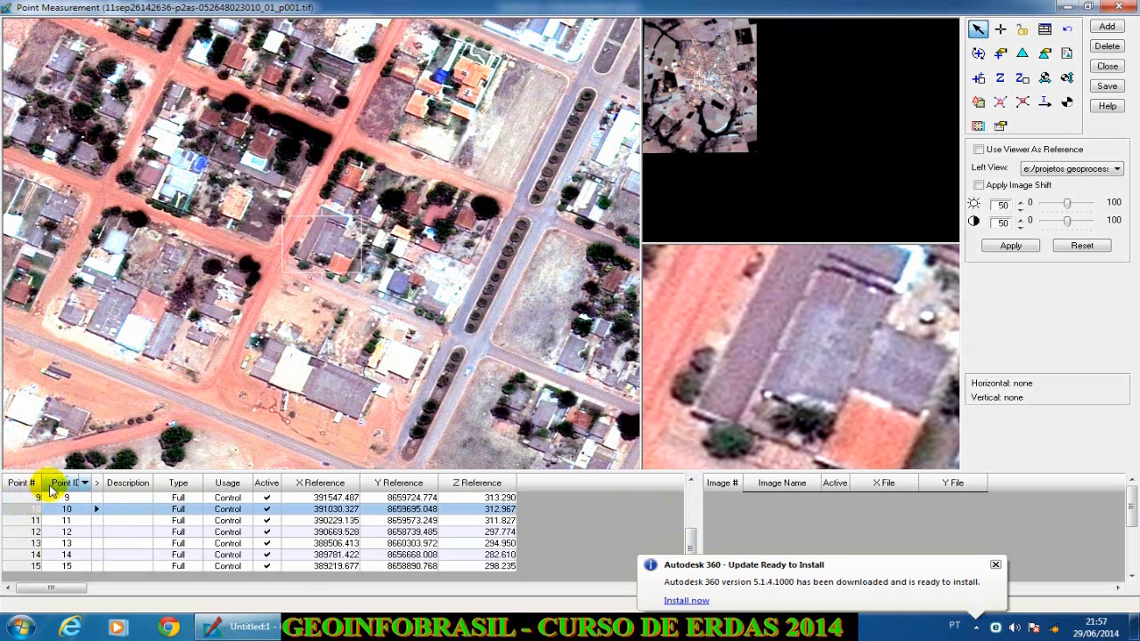
click(29, 499)
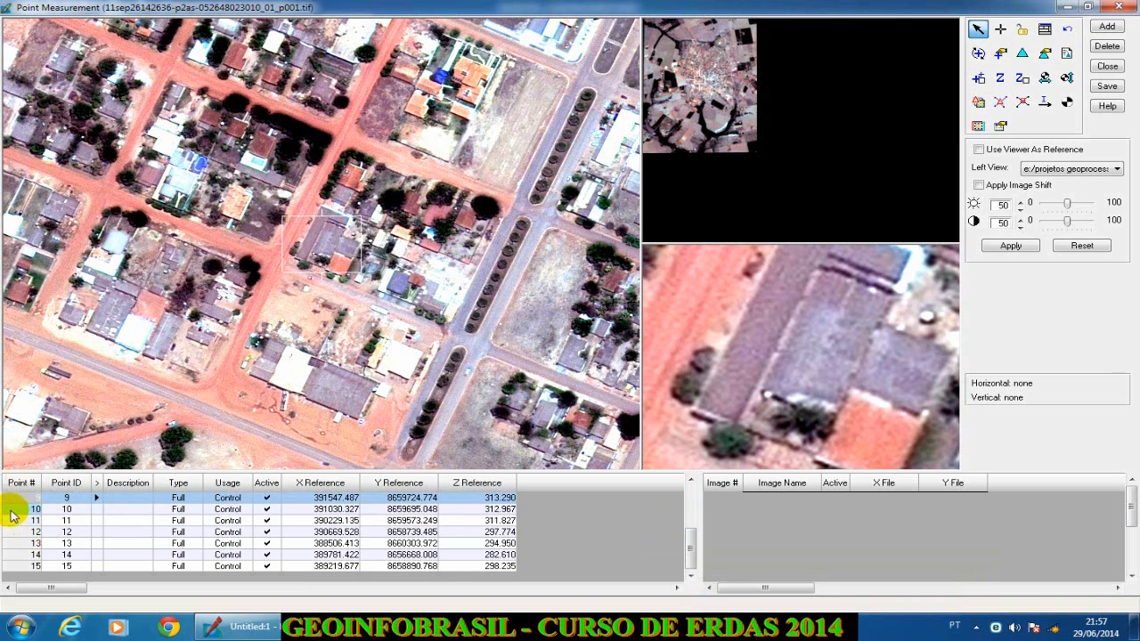
right_click(17, 512)
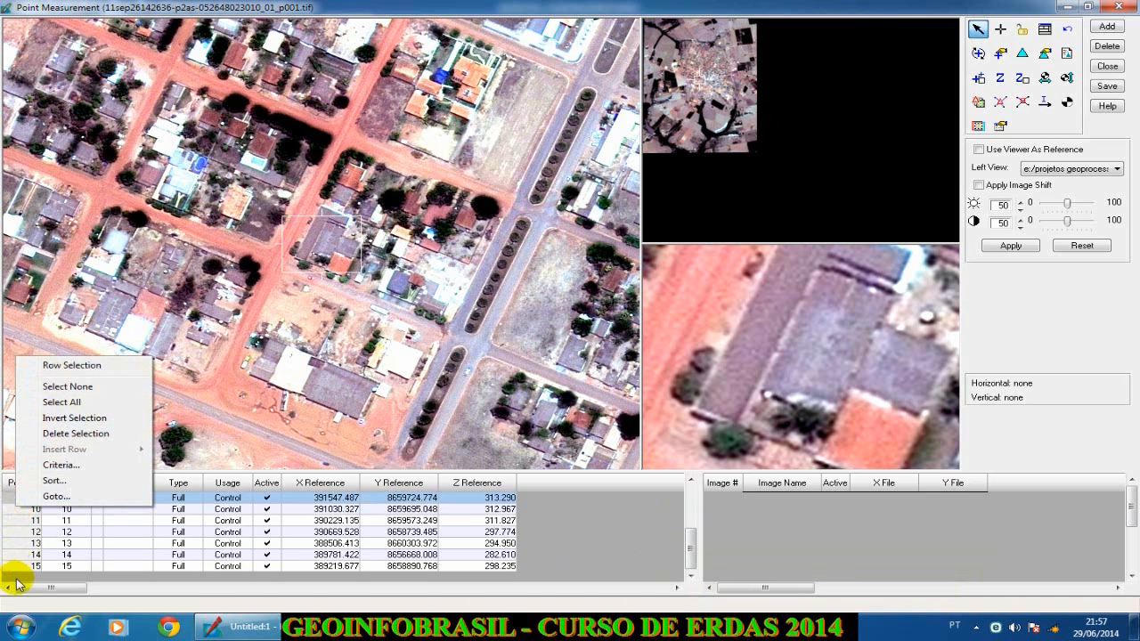
click(61, 403)
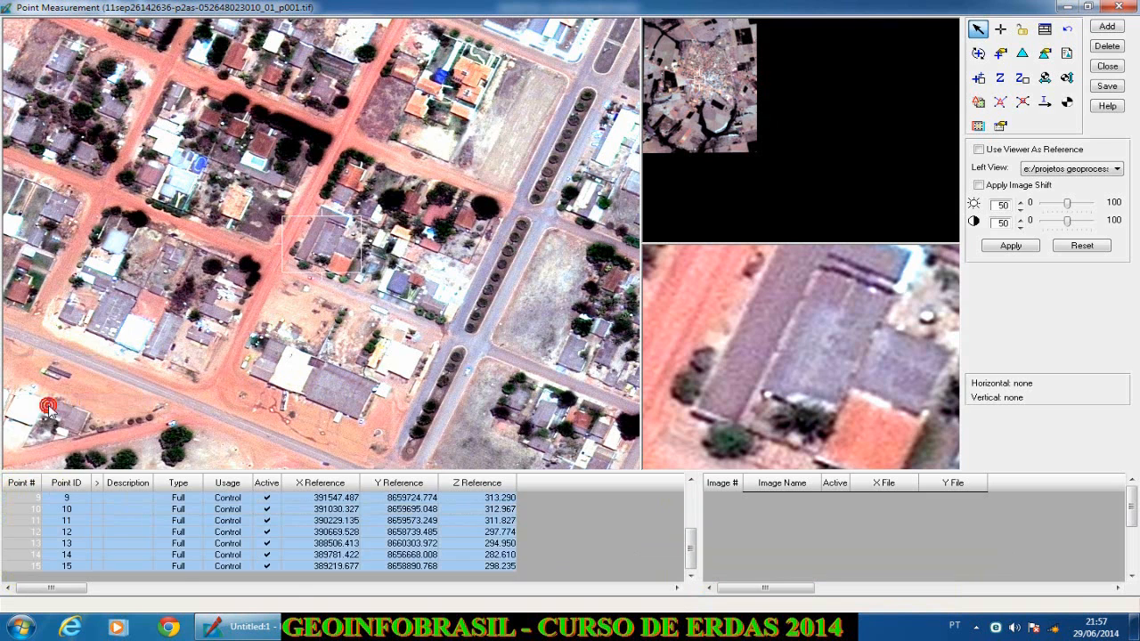
drag(694, 556, 644, 478)
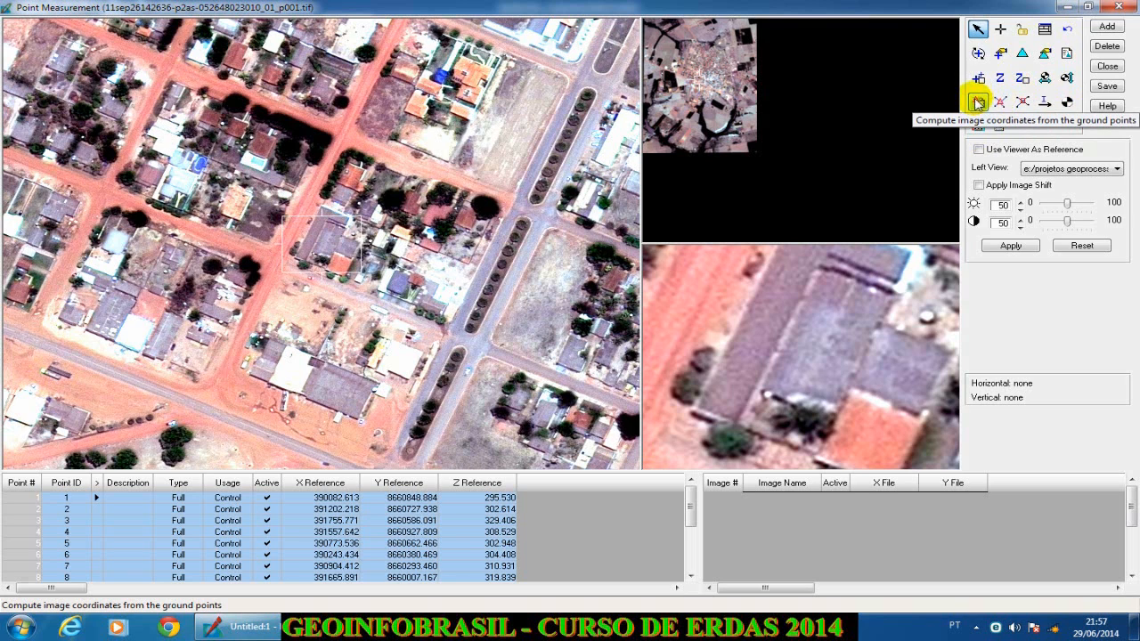
click(977, 102)
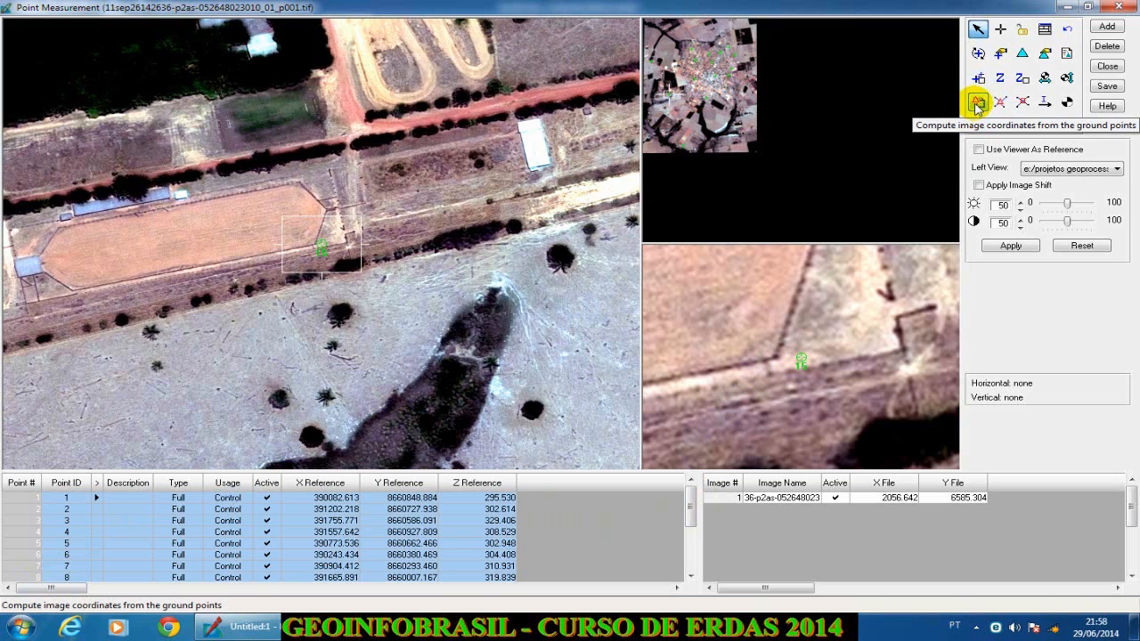
click(977, 103)
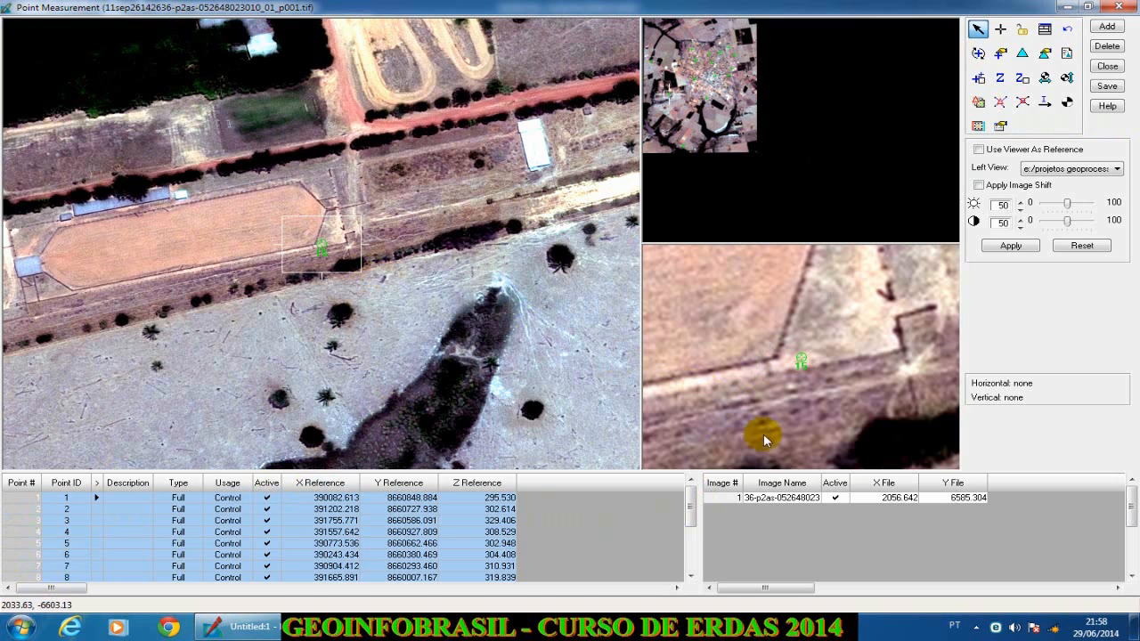
Move image point 1 to the lot corner at about X 3775, Y 2669 and point 2 to the wall corner at about X 6014, Y 2910
click(17, 500)
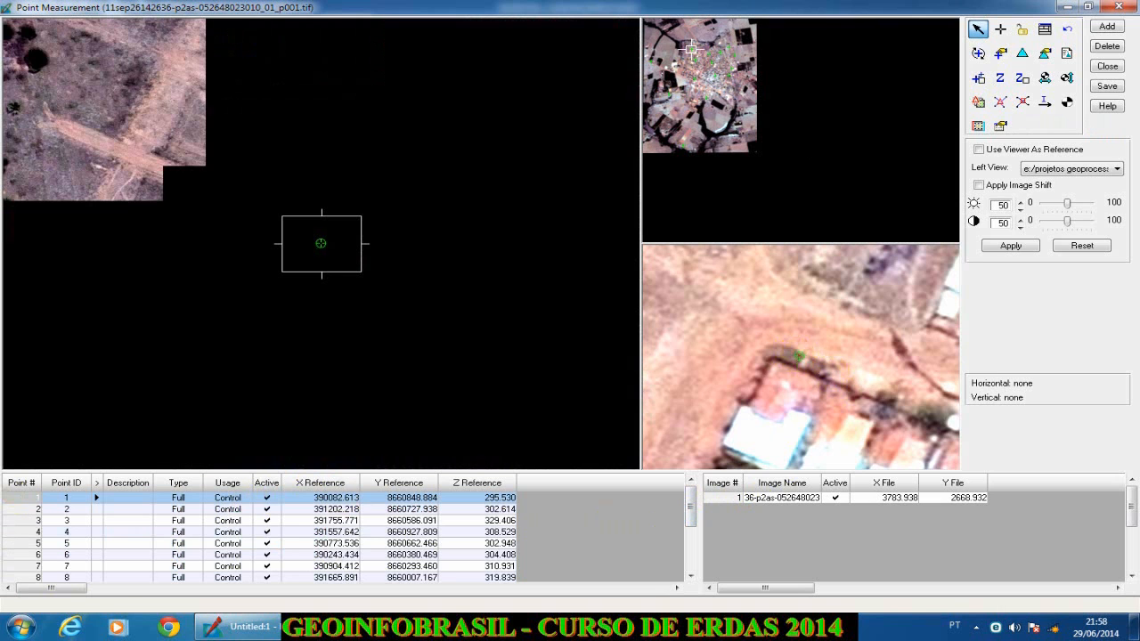
click(774, 361)
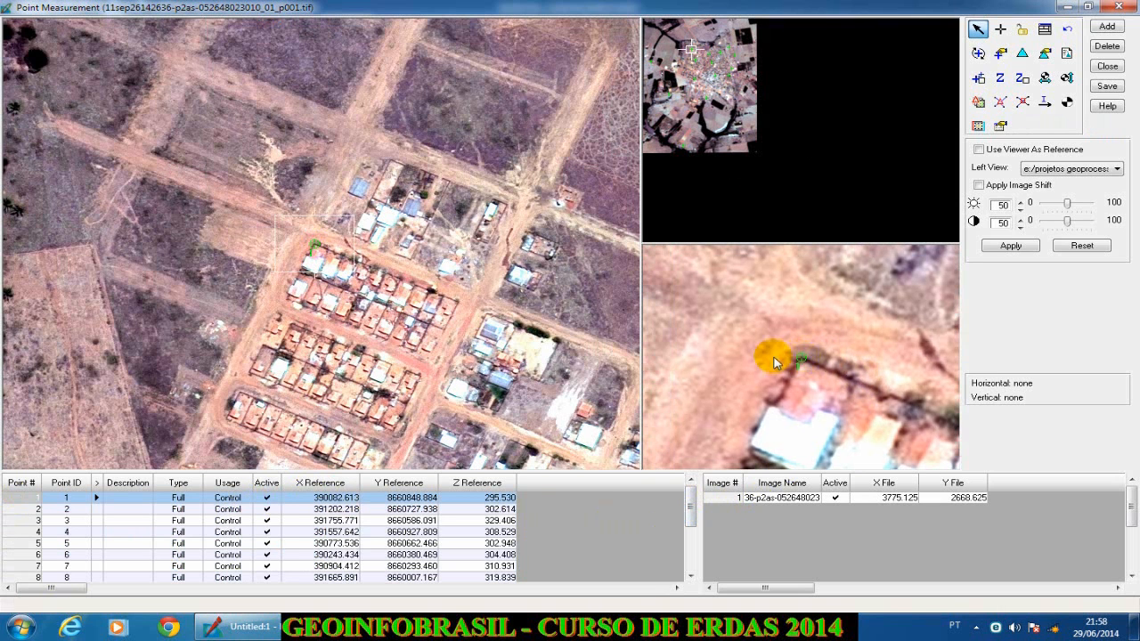
click(33, 509)
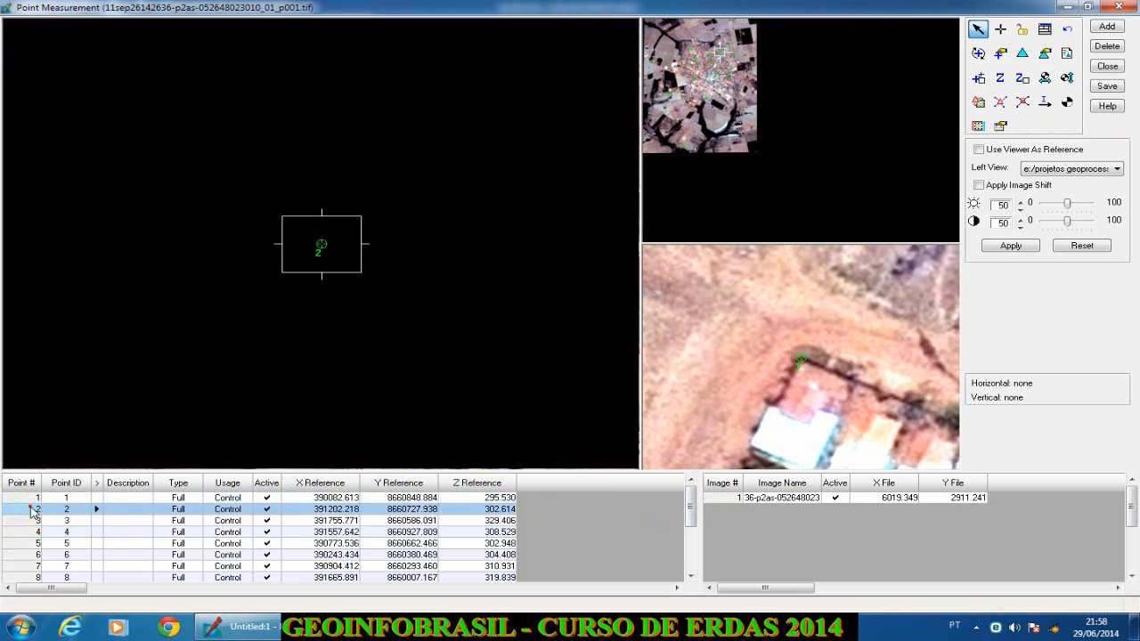
click(784, 355)
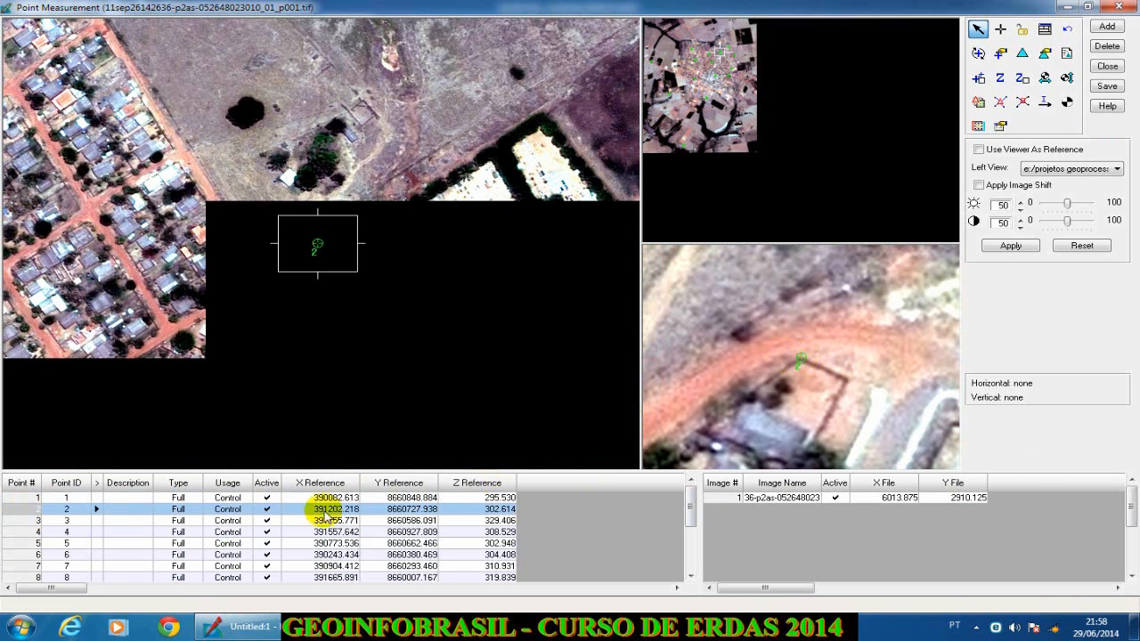
Move image point 3 to the fence corner at about X 7121, Y 3194 and point 4 to the lot corner at about X 6726, Y 2510
click(14, 519)
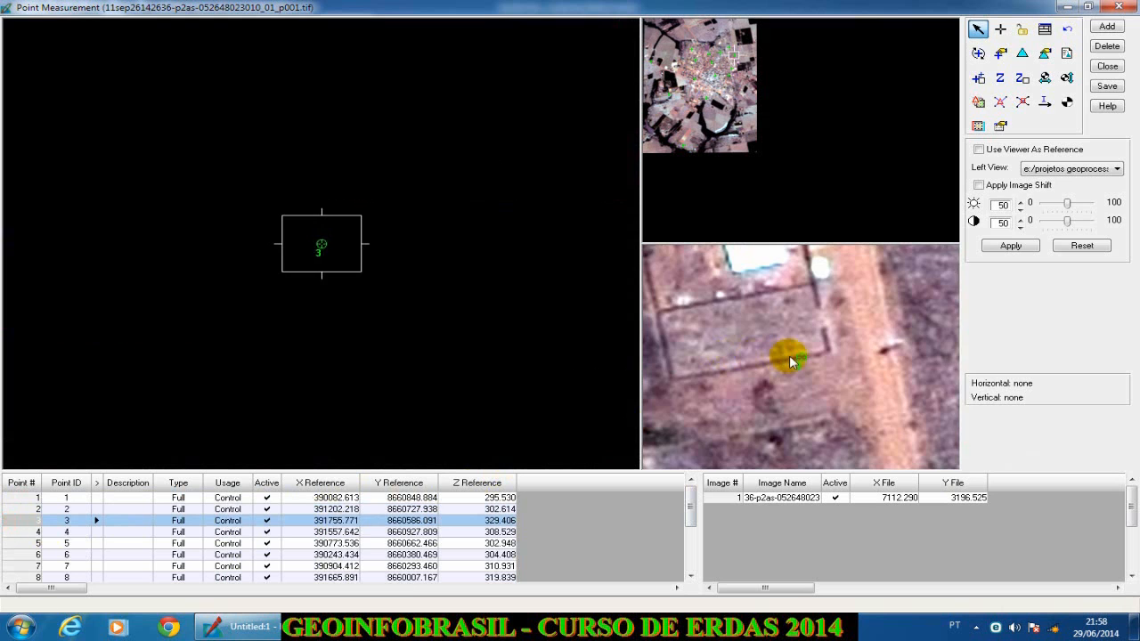
click(826, 350)
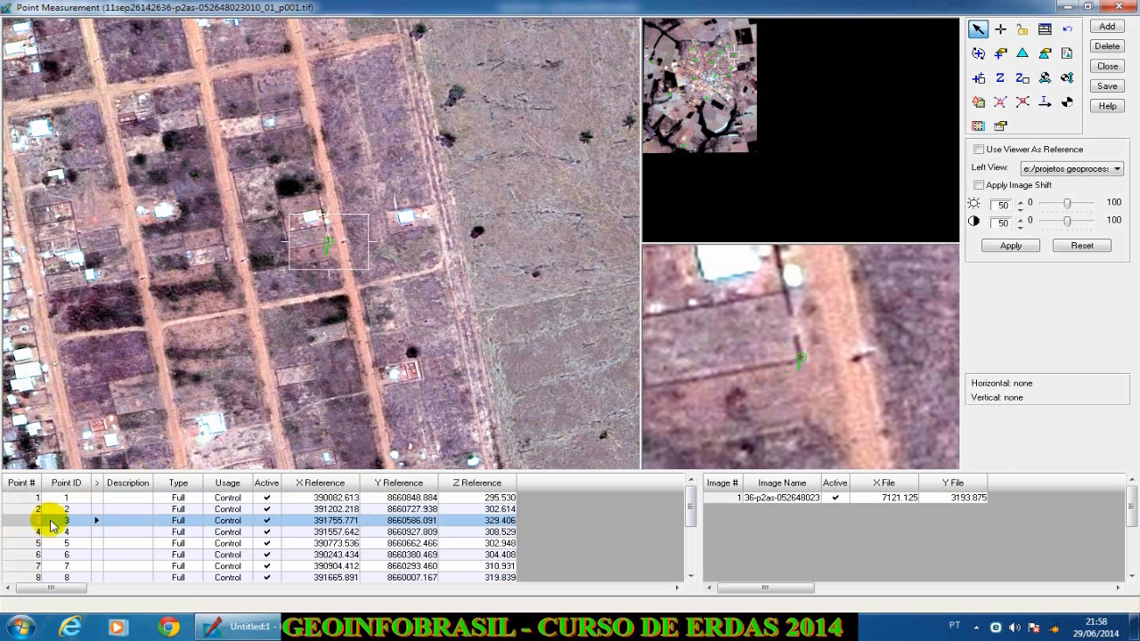
click(26, 531)
click(796, 355)
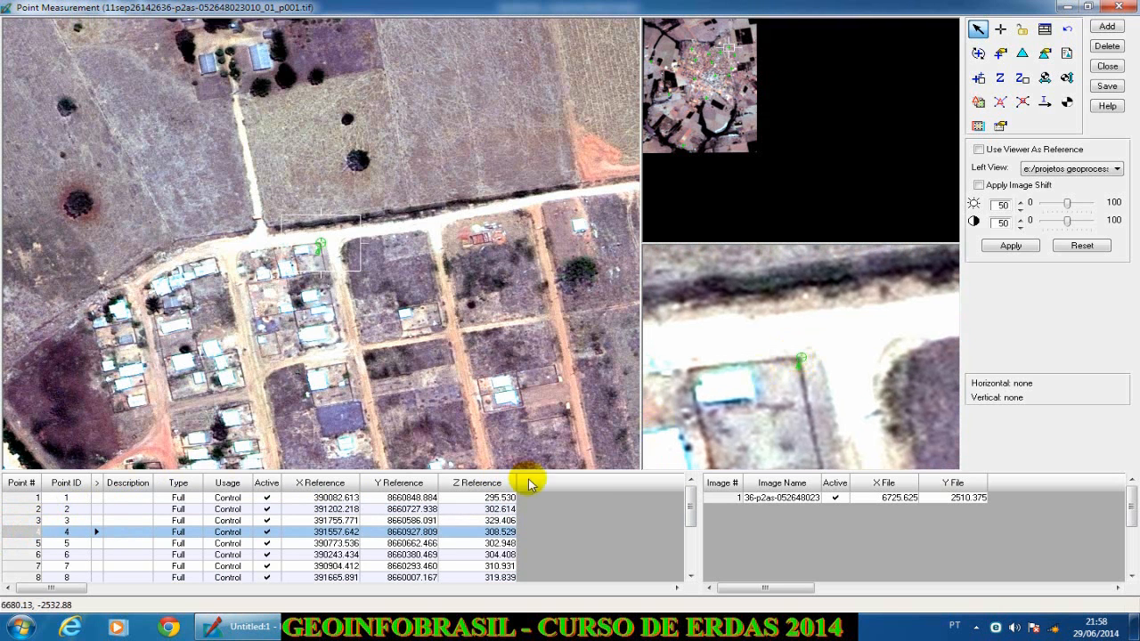
Move image point 5 to the building corner at about X 5158, Y 3041 and point 6 to the lot corner at about X 4097, Y 3605
click(29, 553)
click(31, 544)
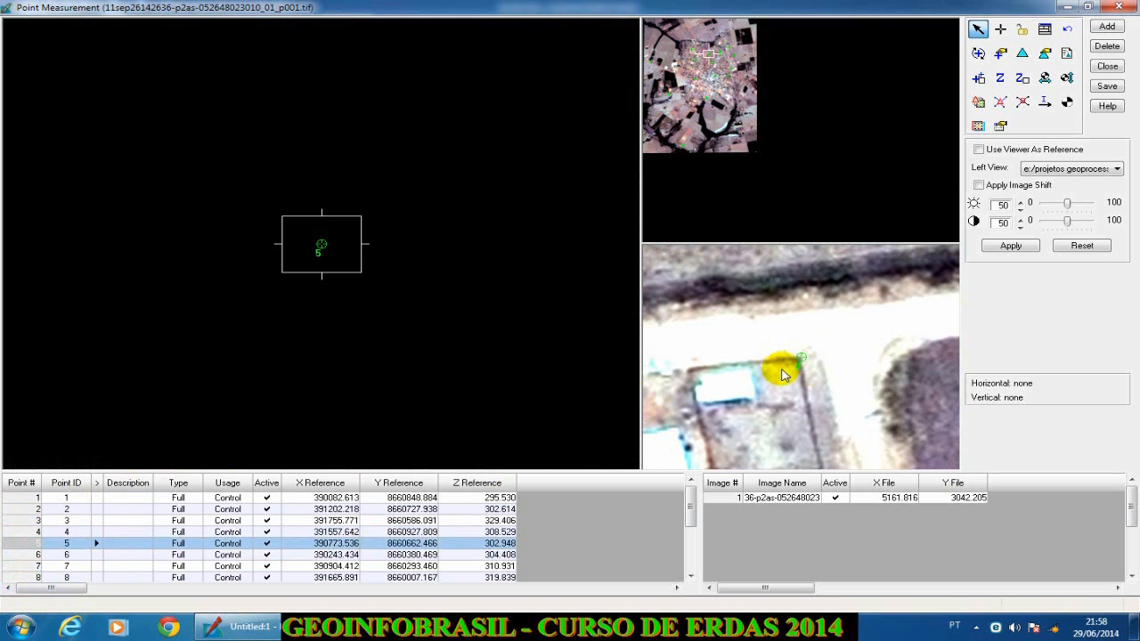
click(23, 545)
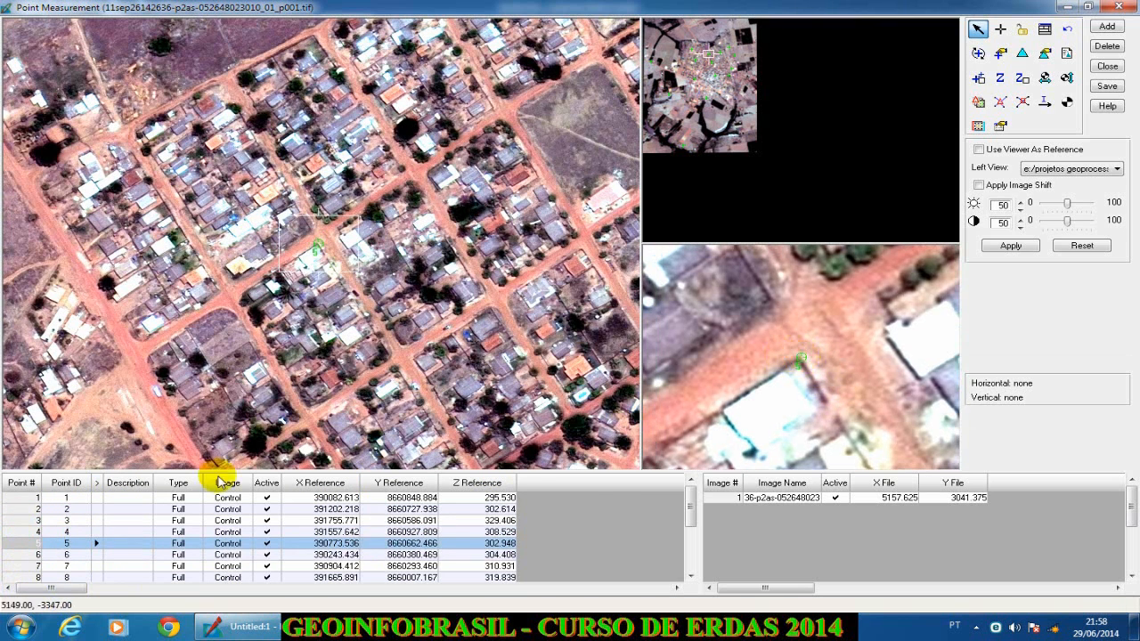
click(39, 554)
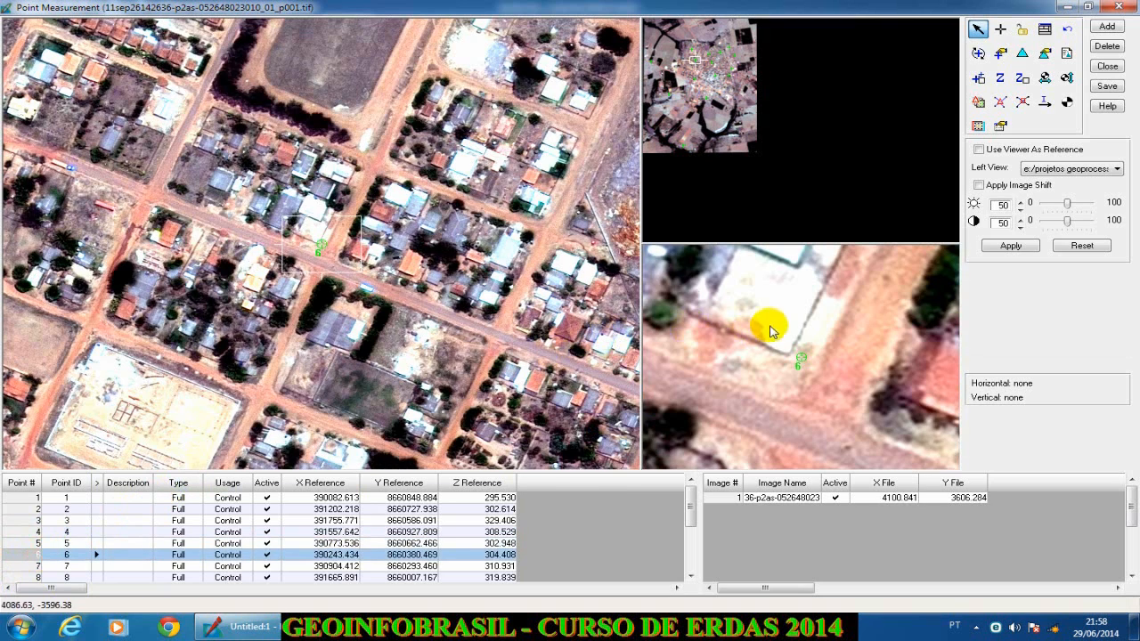
drag(797, 361, 789, 354)
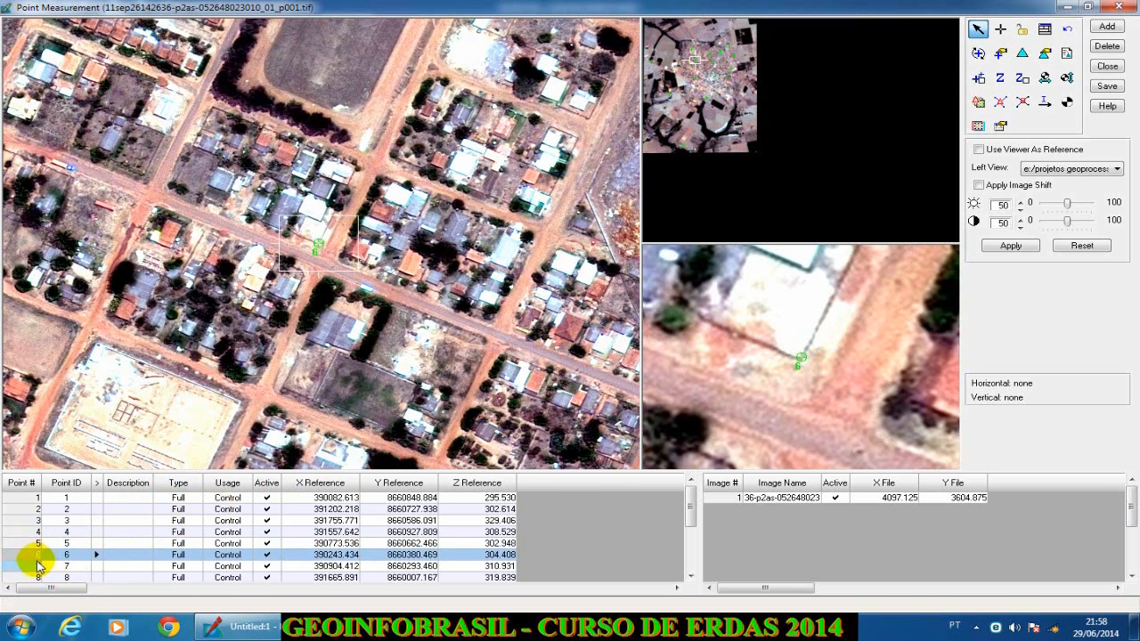
Align image point 7 with the lot's wall corner and move point 8 to the wall corner at about X 6942, Y 4352
click(33, 565)
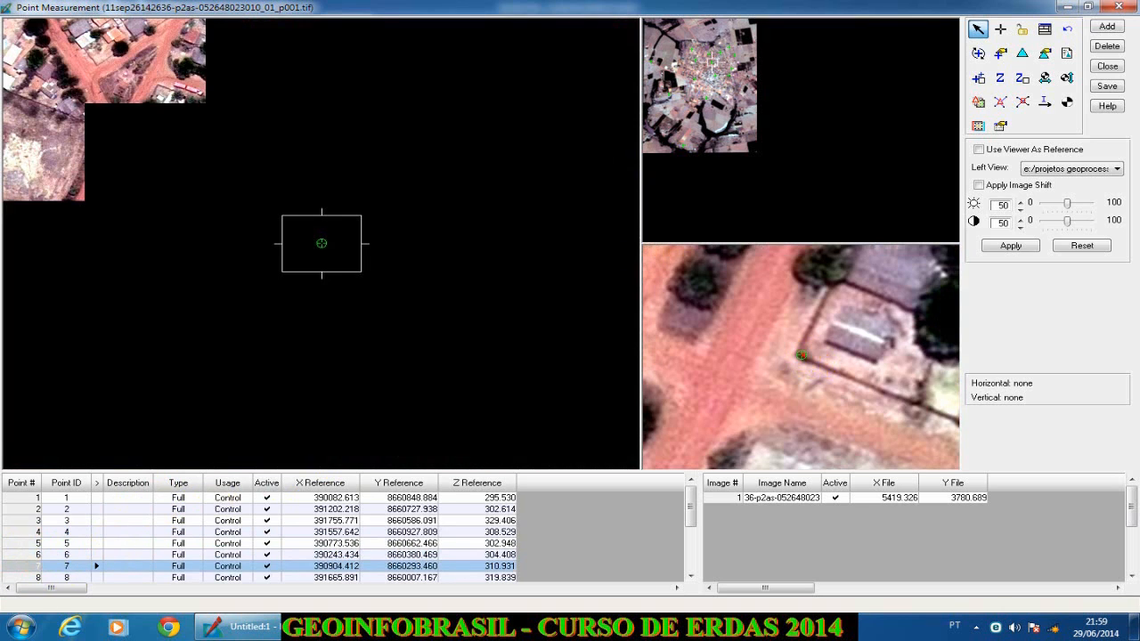
click(35, 575)
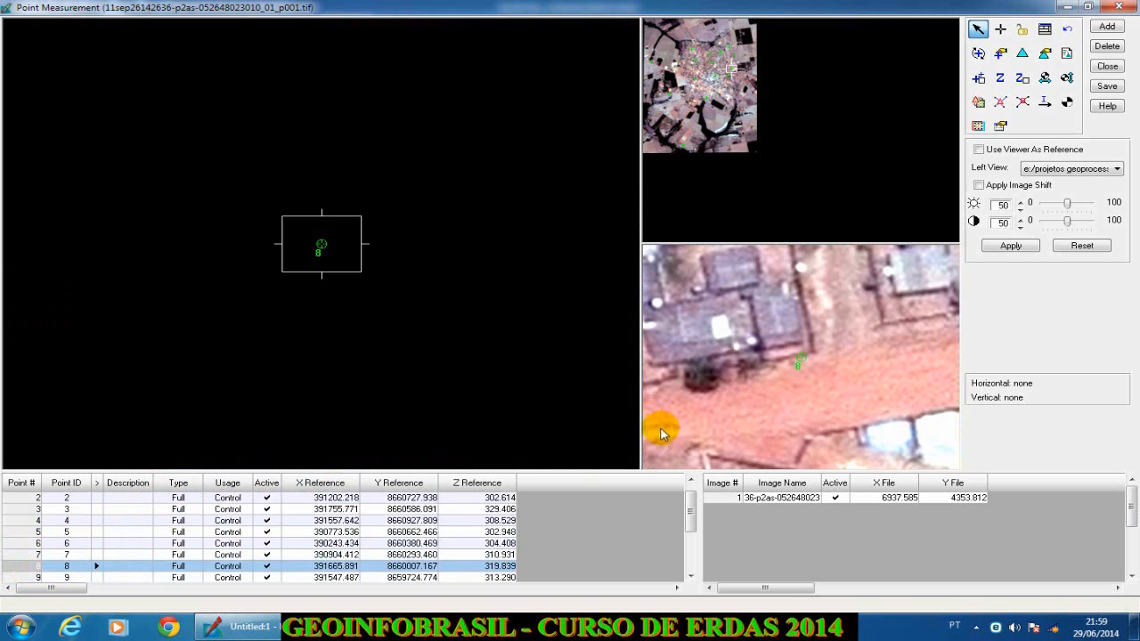
click(799, 359)
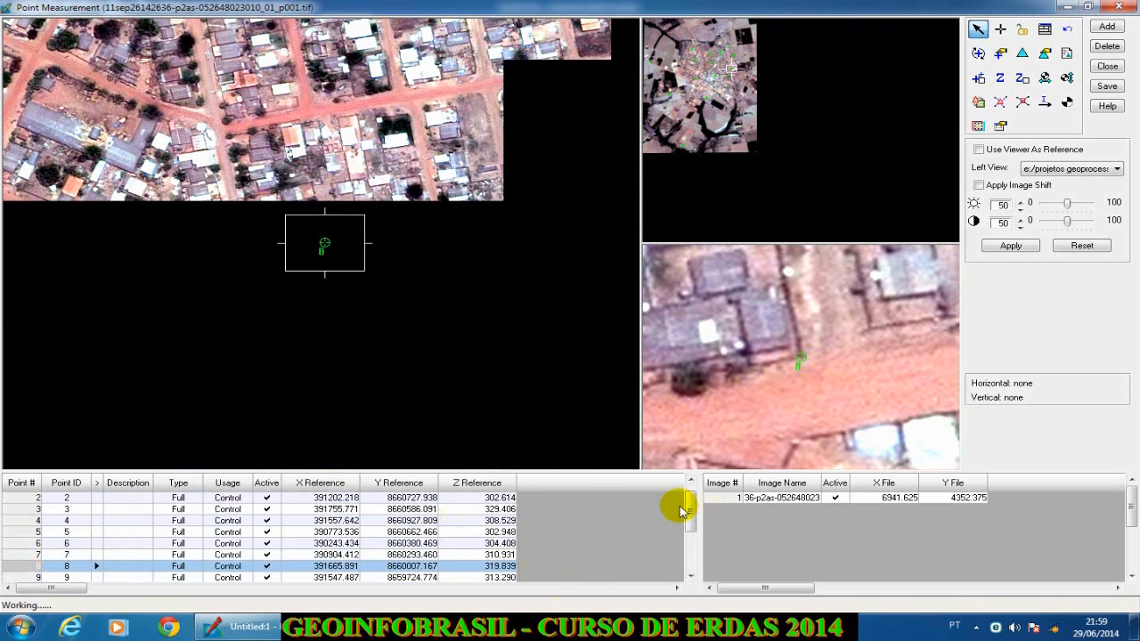
Move image point 9 to the wall corner at about X 6705, Y 4917 and point 10 to the white wall's corner at about X 5669, Y 4977
drag(690, 505, 693, 534)
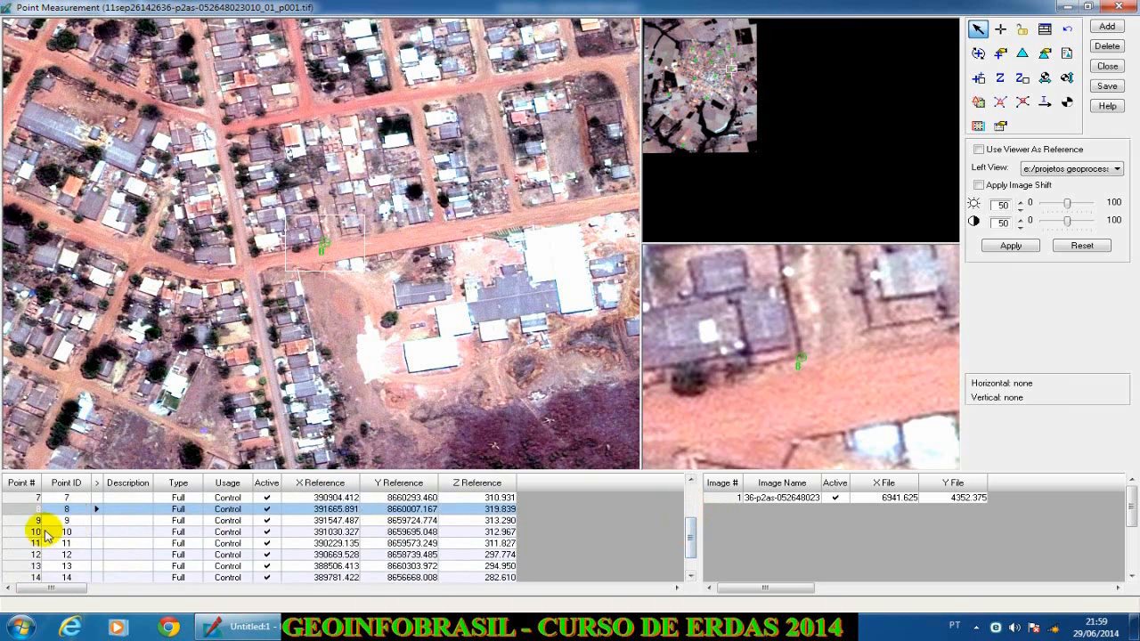
click(28, 521)
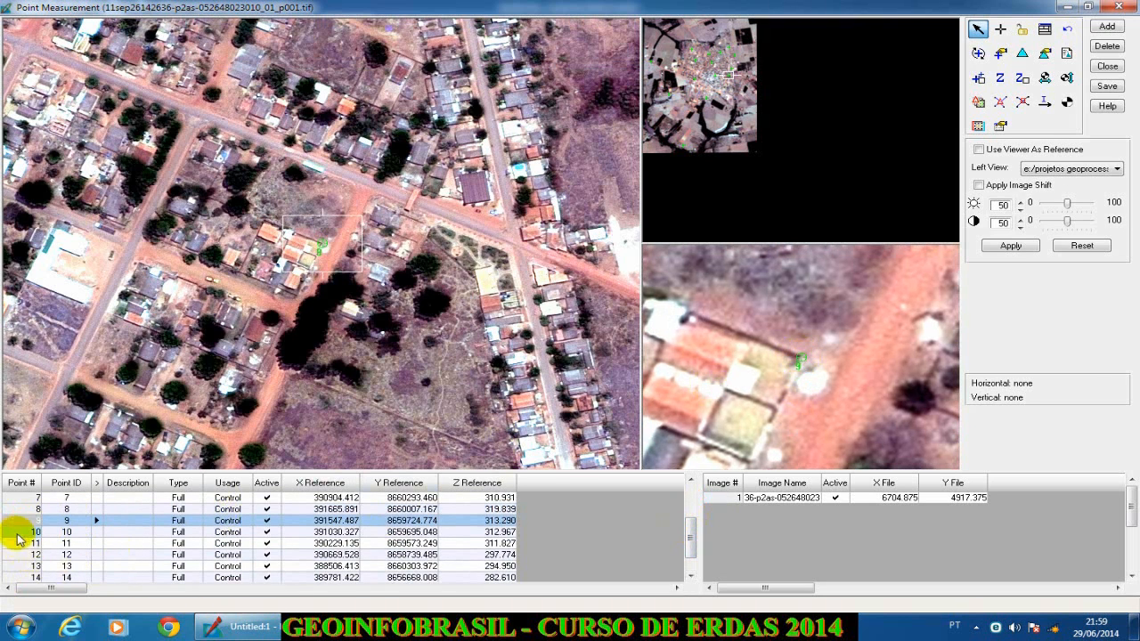
click(18, 533)
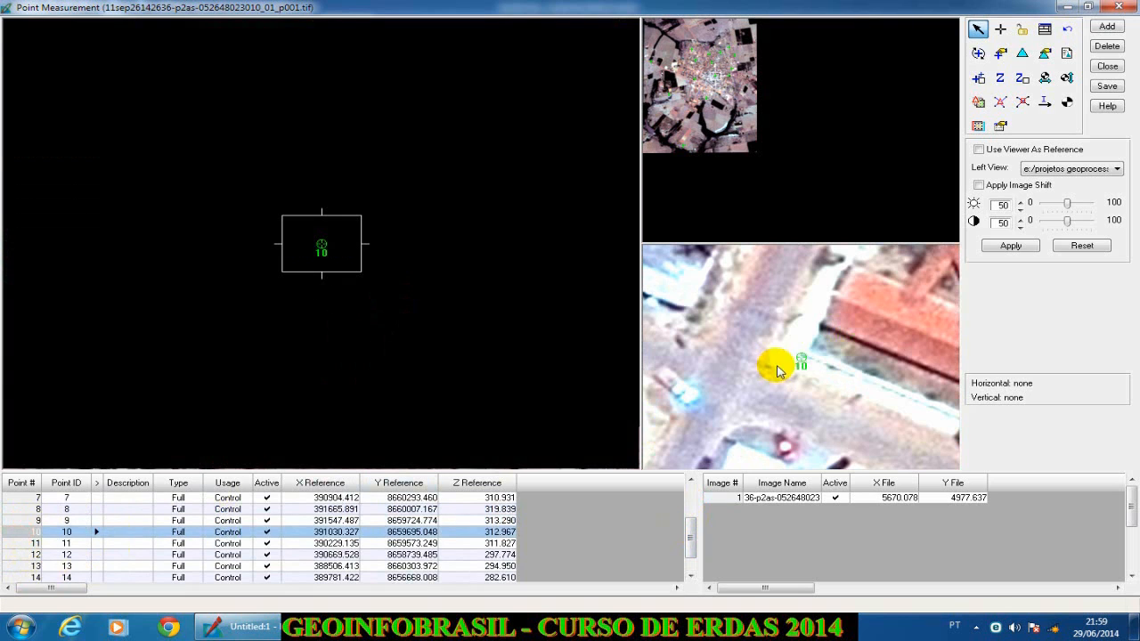
click(798, 361)
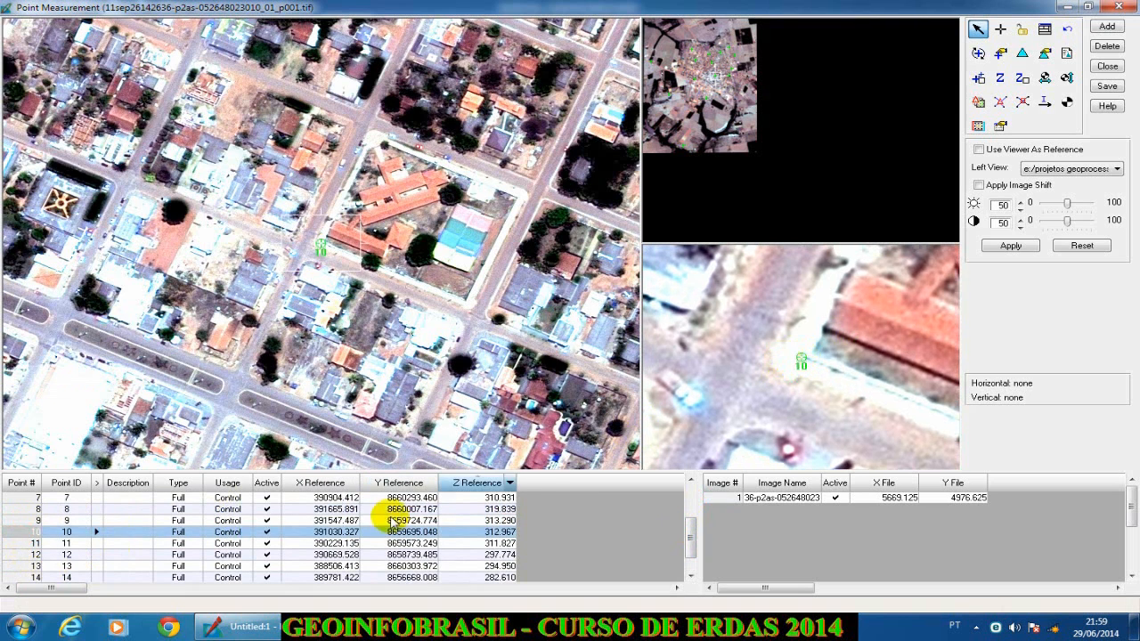
Move image point 11 to the fence junction at about X 4068, Y 5220 and point 12 to the lot corner at about X 4949, Y 6888
click(18, 543)
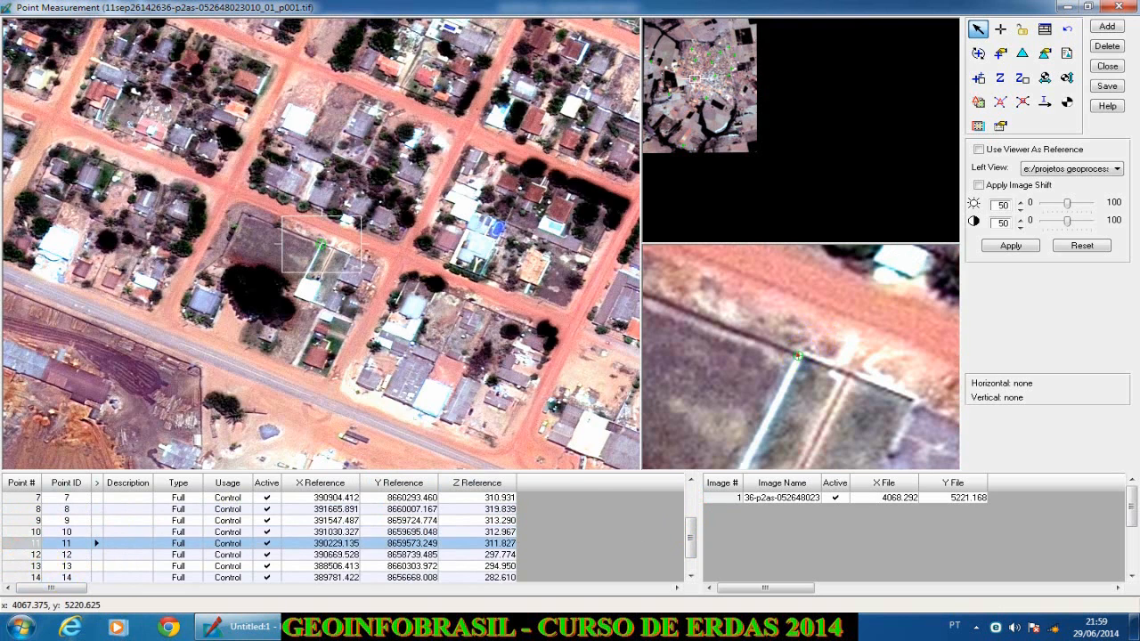
click(799, 354)
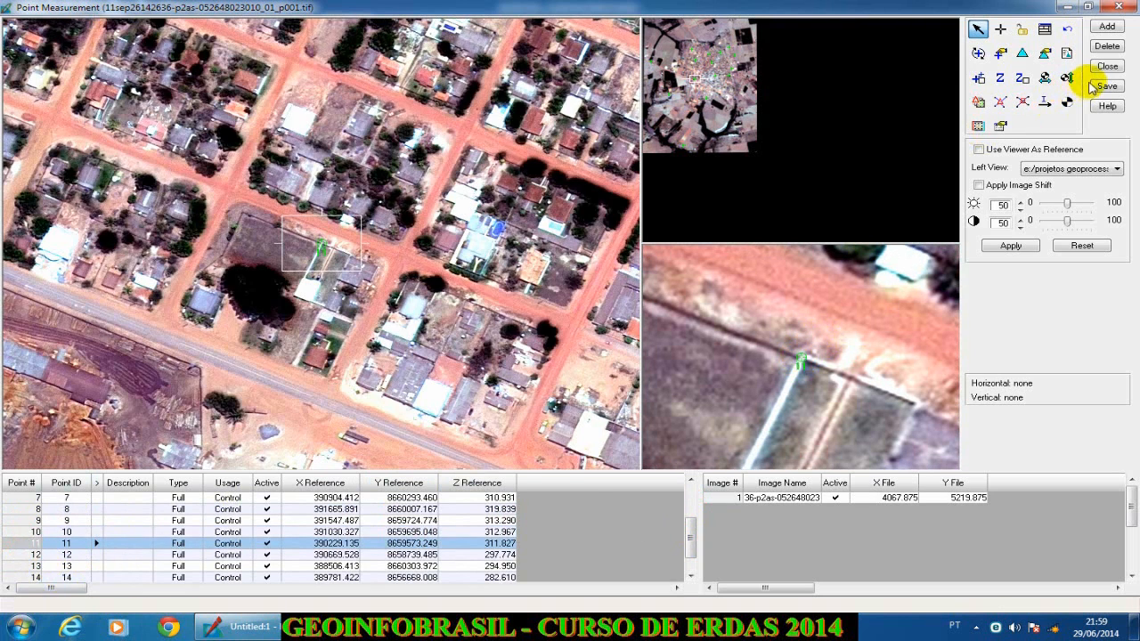
click(21, 554)
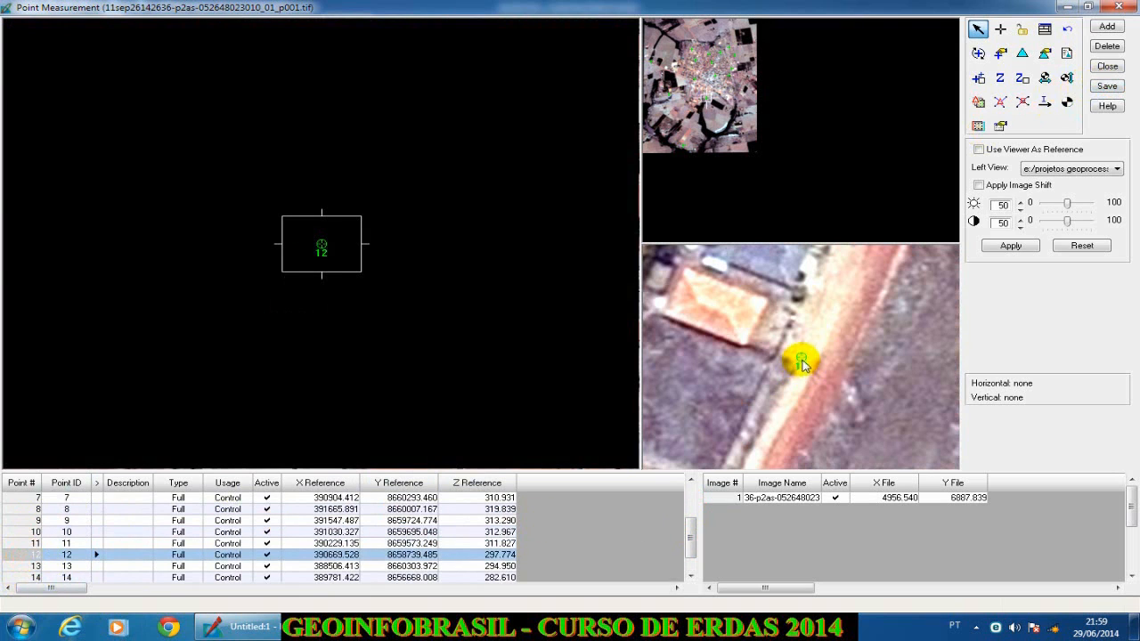
click(800, 361)
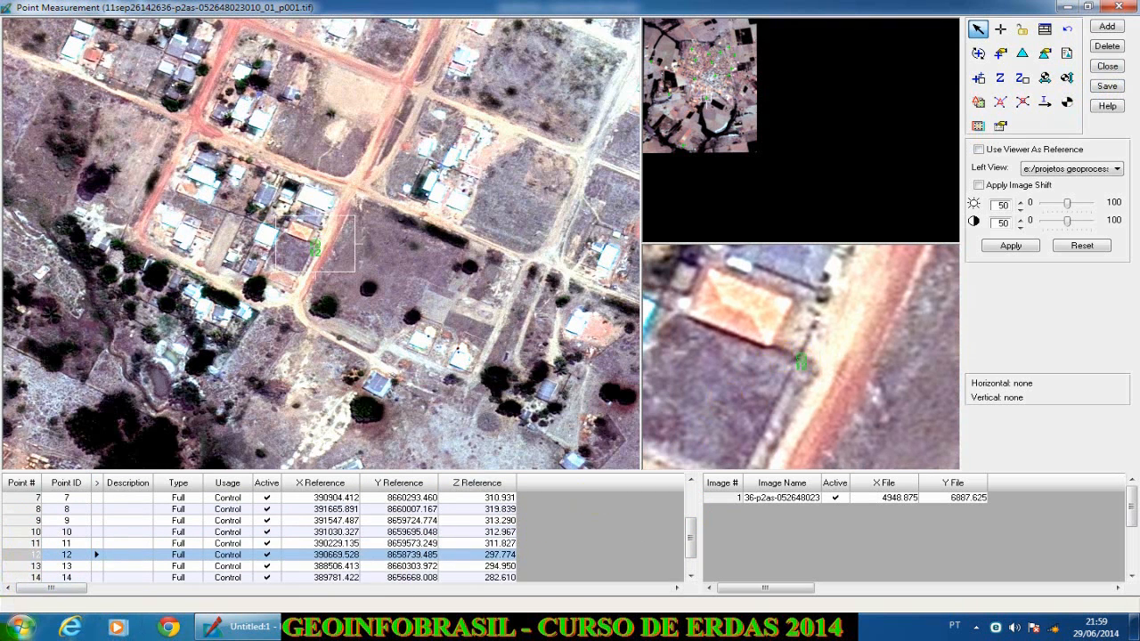
Move image point 13 to the roof corner at about X 623, Y 3758 and point 14 to the wall corner at about X 3173, Y 11029
click(26, 565)
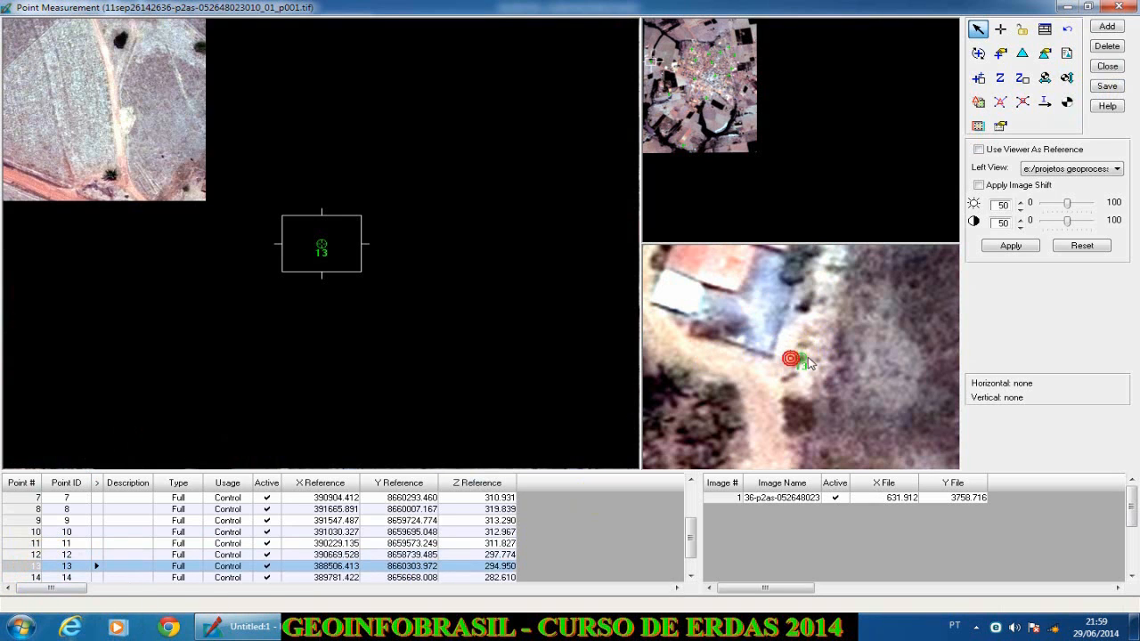
click(770, 354)
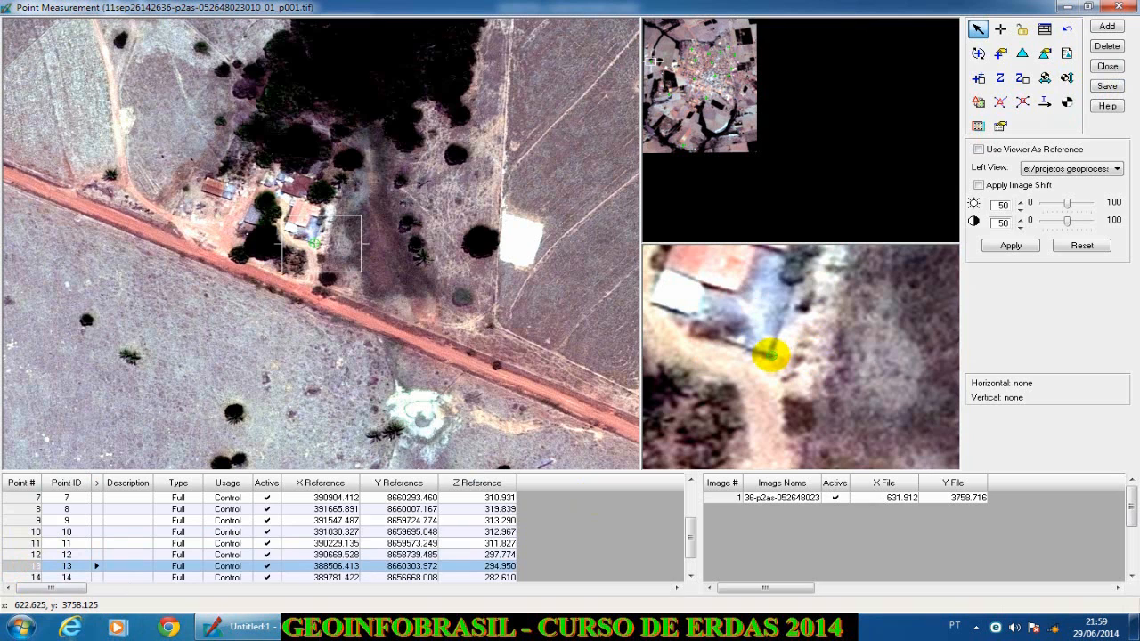
click(27, 577)
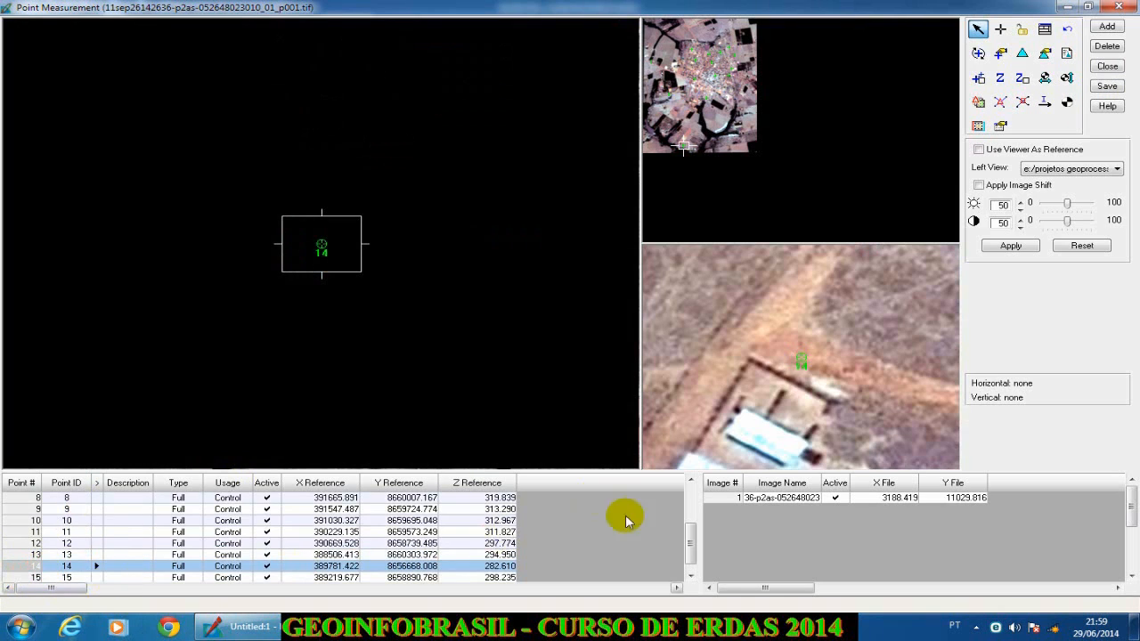
drag(807, 352, 755, 356)
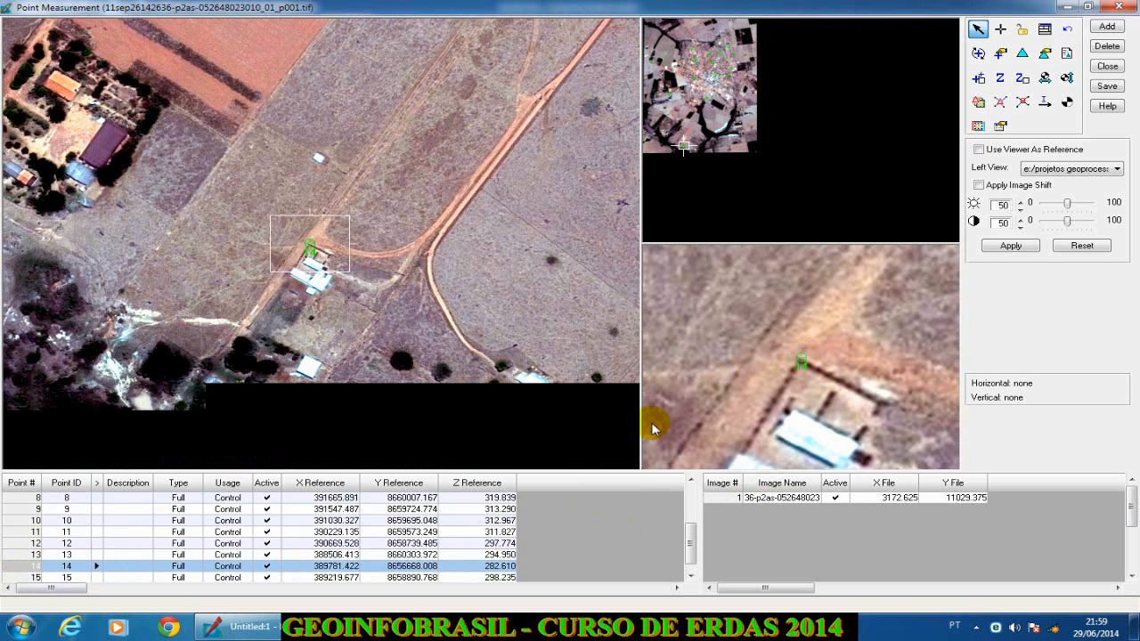
Move image point 15 to the fence corner at about X 2049, Y 6586 and save the point measurements
scroll(687, 541, down, 1)
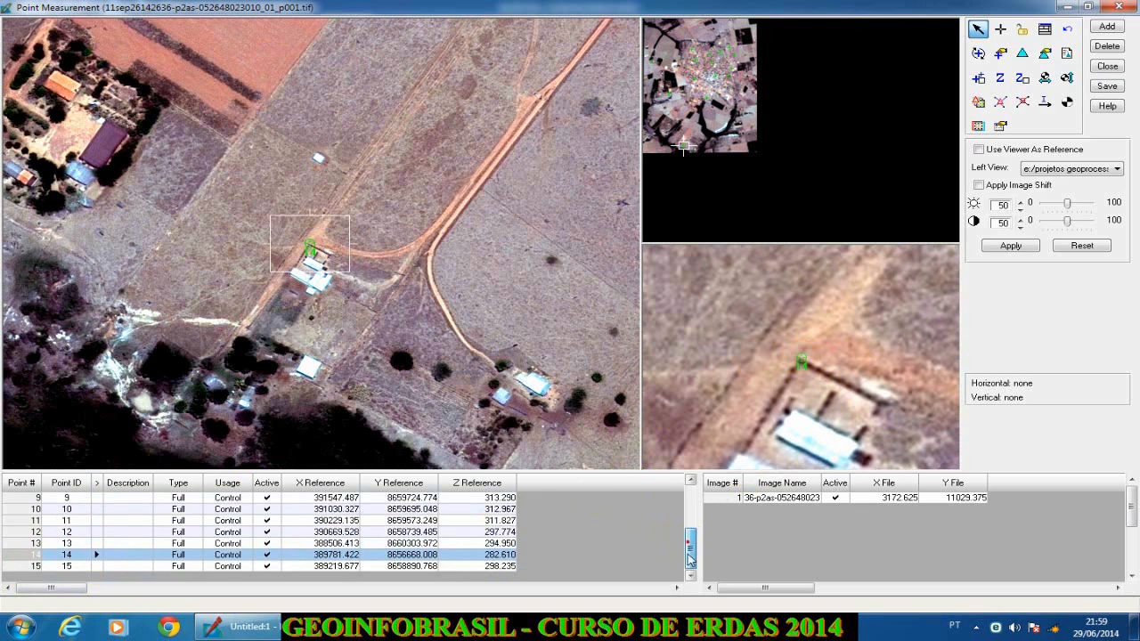
click(34, 566)
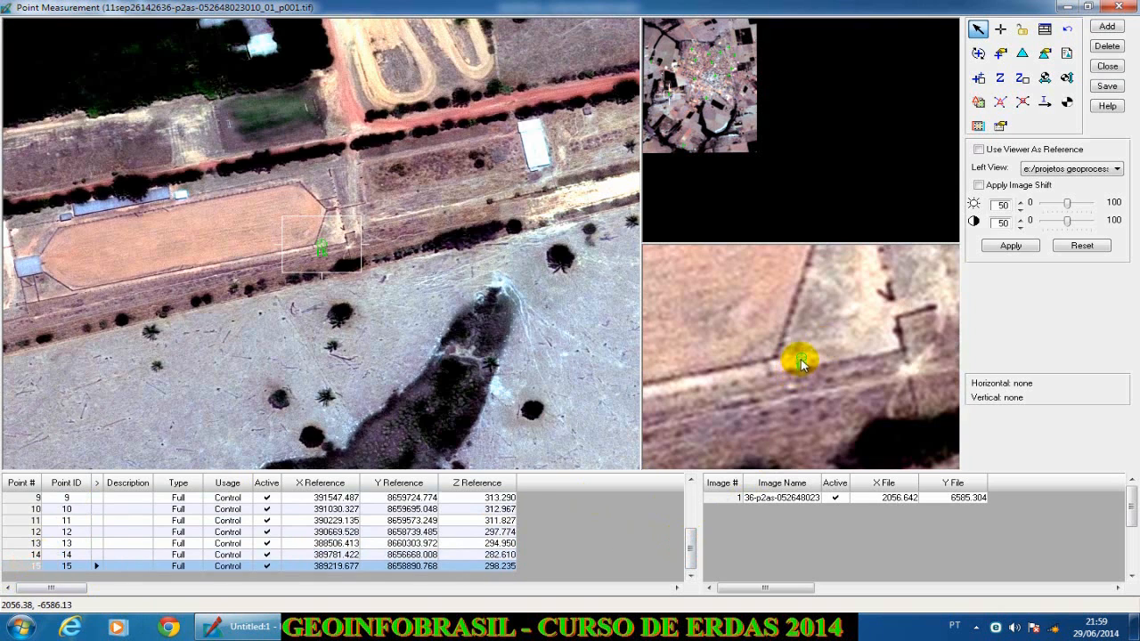
drag(801, 363, 776, 360)
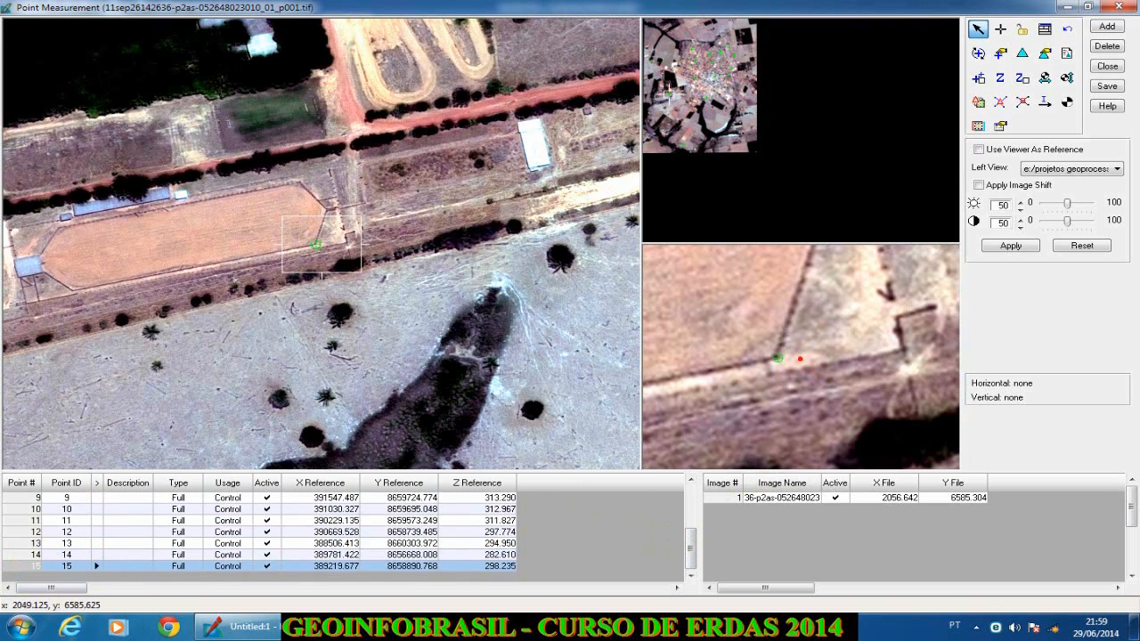
click(1108, 90)
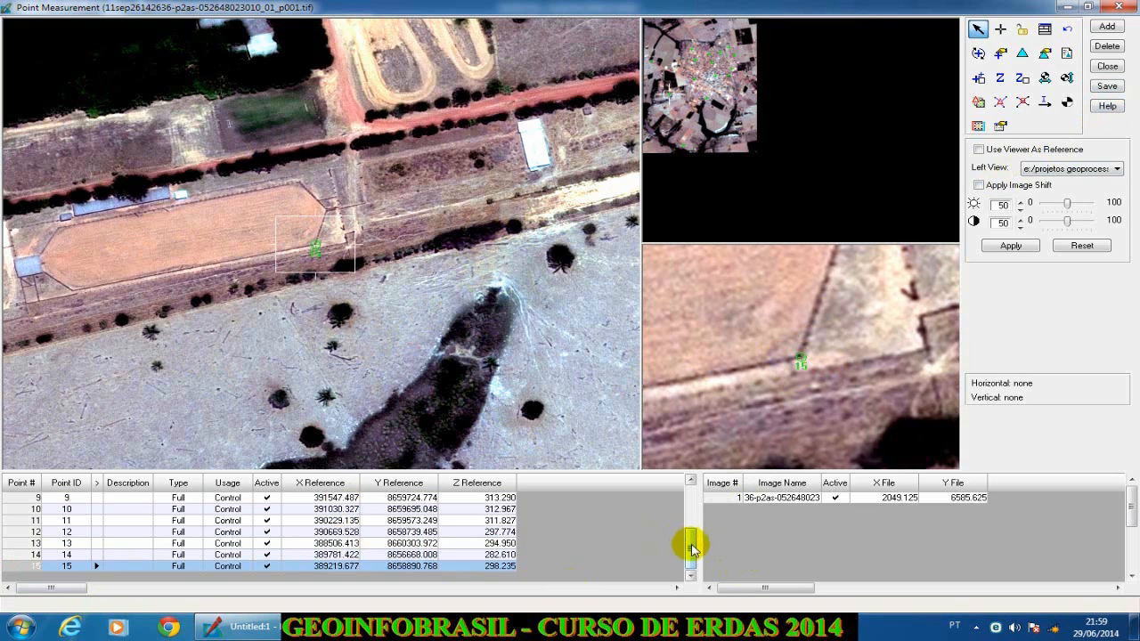
Run the triangulation on the control points, review the RMSE in the refinement summary, and accept the result
drag(693, 550, 648, 495)
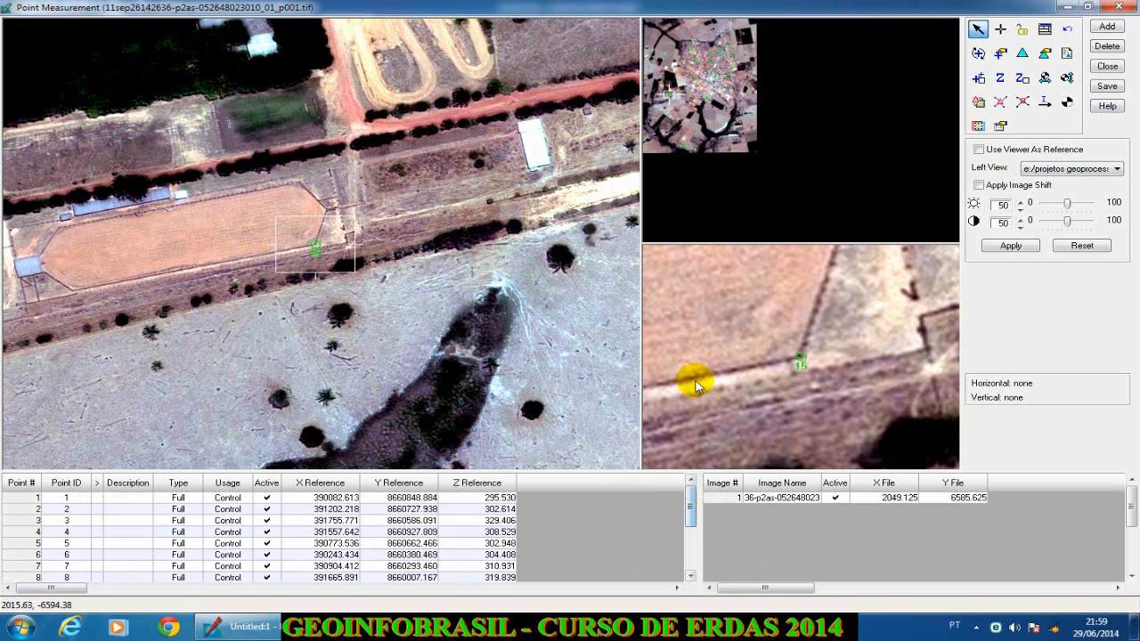
click(1023, 55)
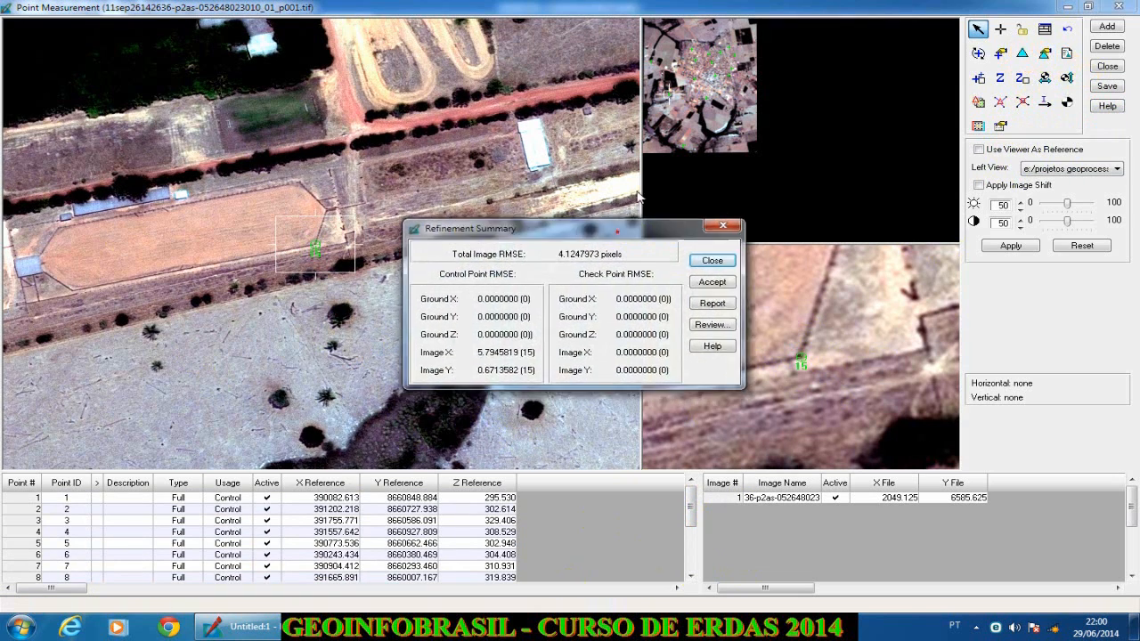
drag(616, 229, 655, 127)
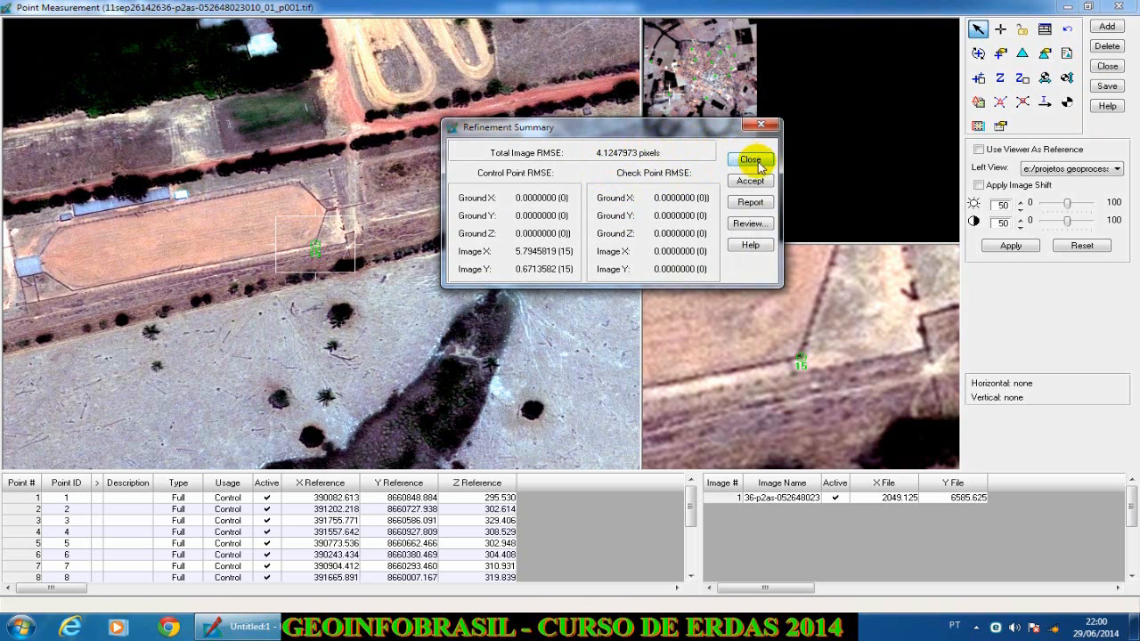
drag(649, 127, 668, 36)
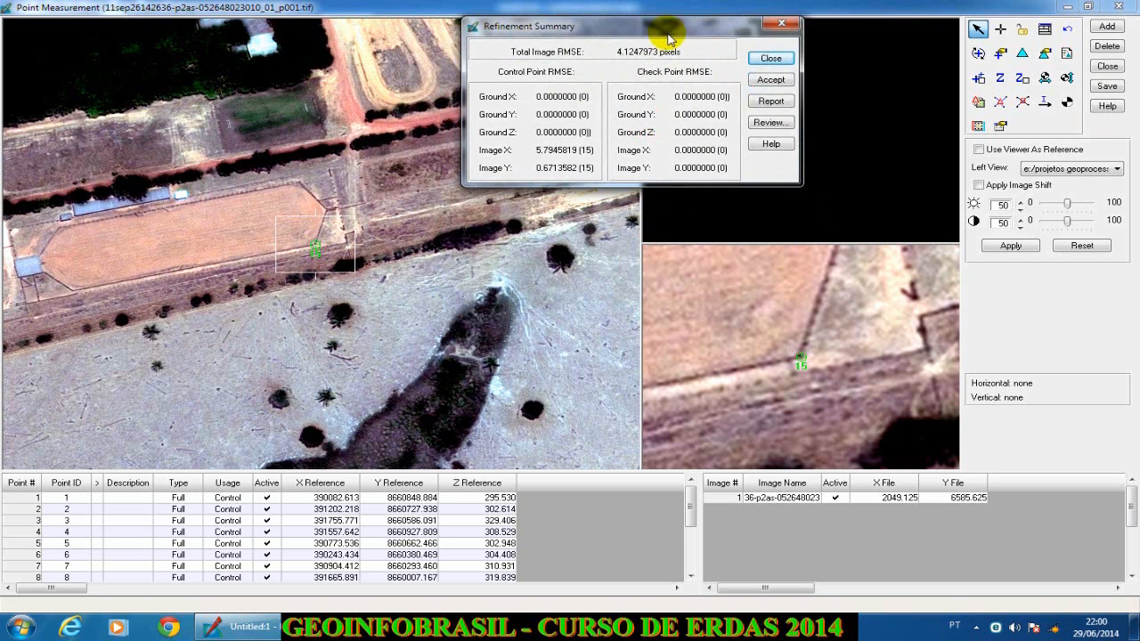
click(770, 79)
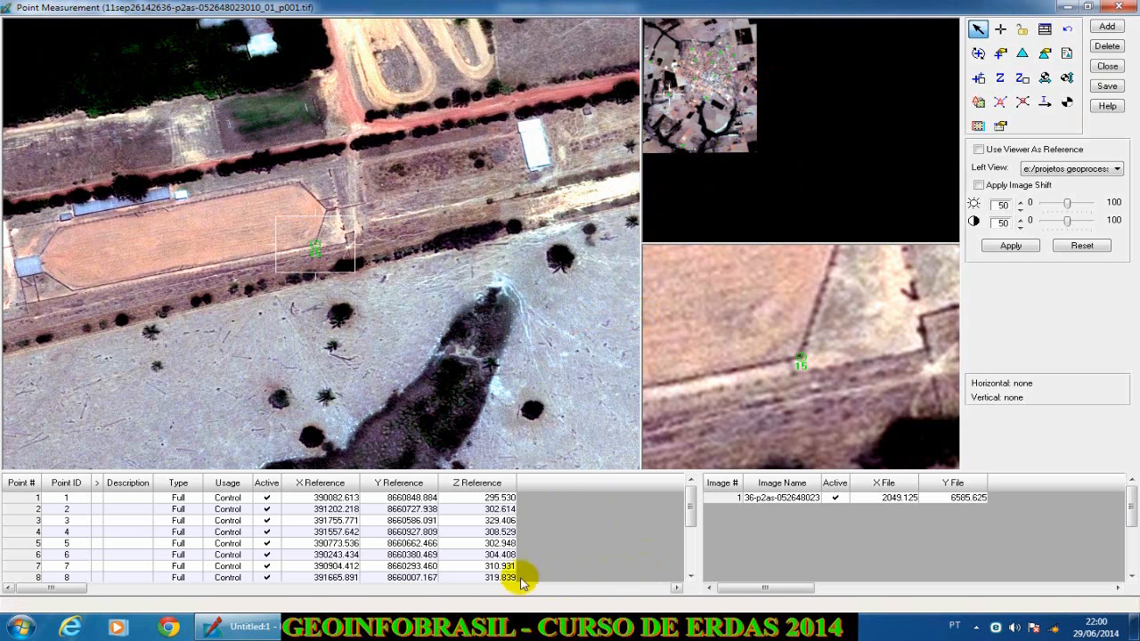
Open the triangulation properties and review the point standard deviations and the available ground point types
mouse_move(626, 626)
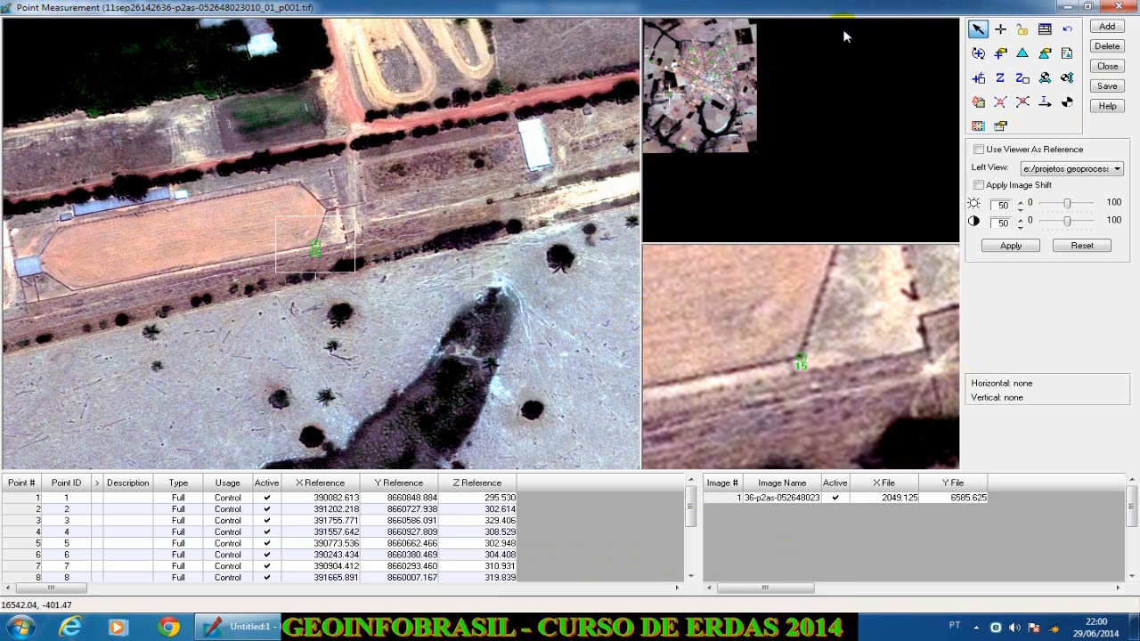
click(1044, 55)
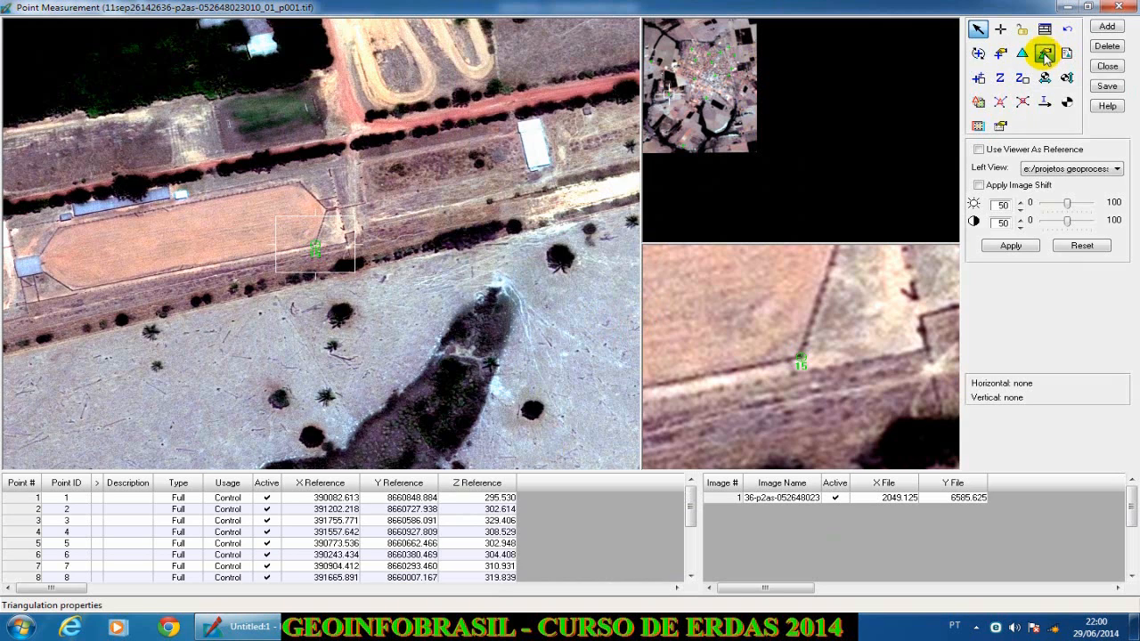
drag(529, 195, 771, 103)
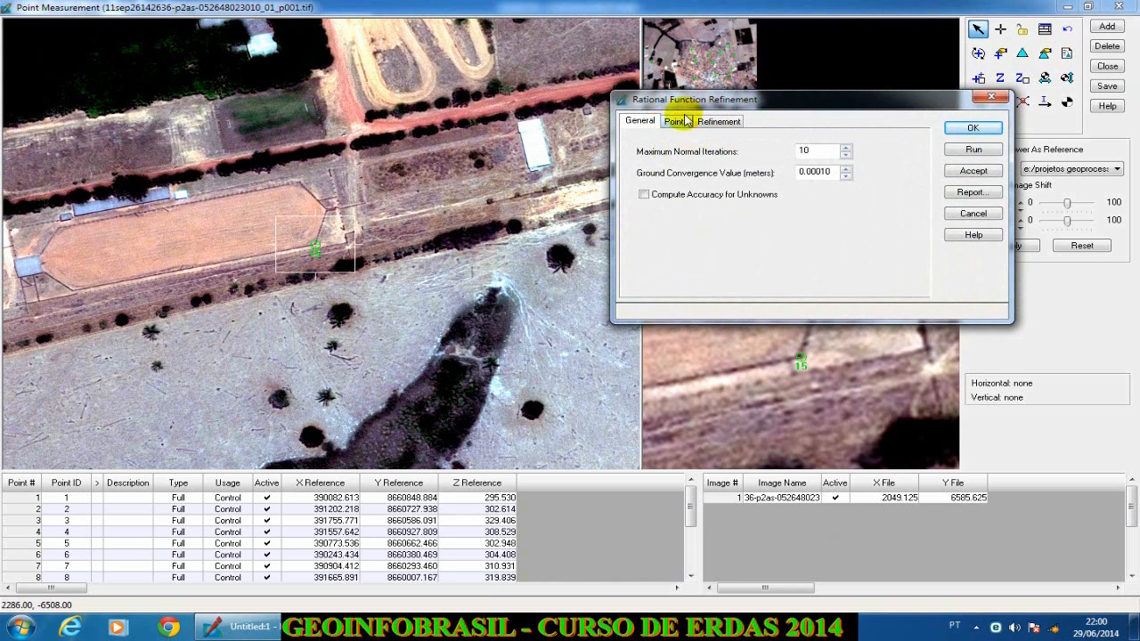
click(675, 124)
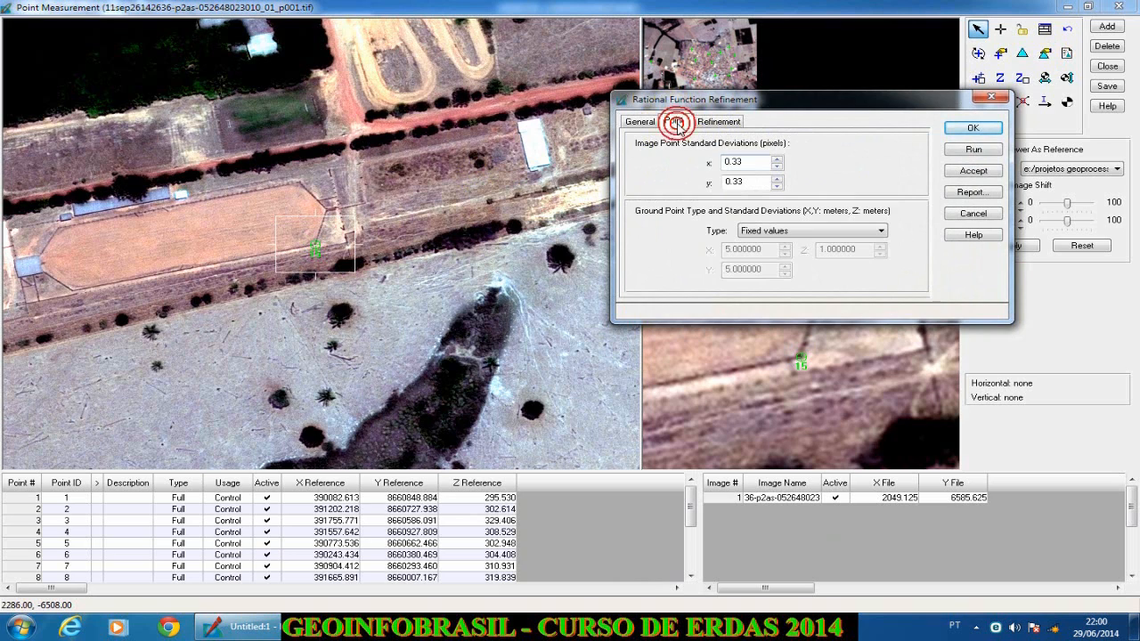
click(773, 231)
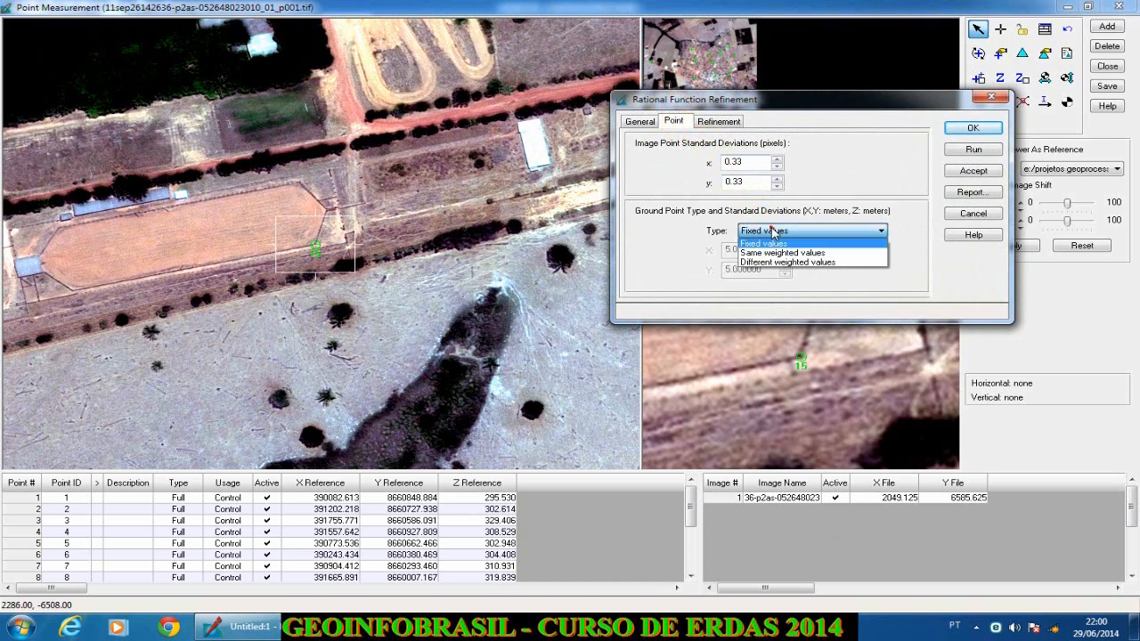
click(771, 232)
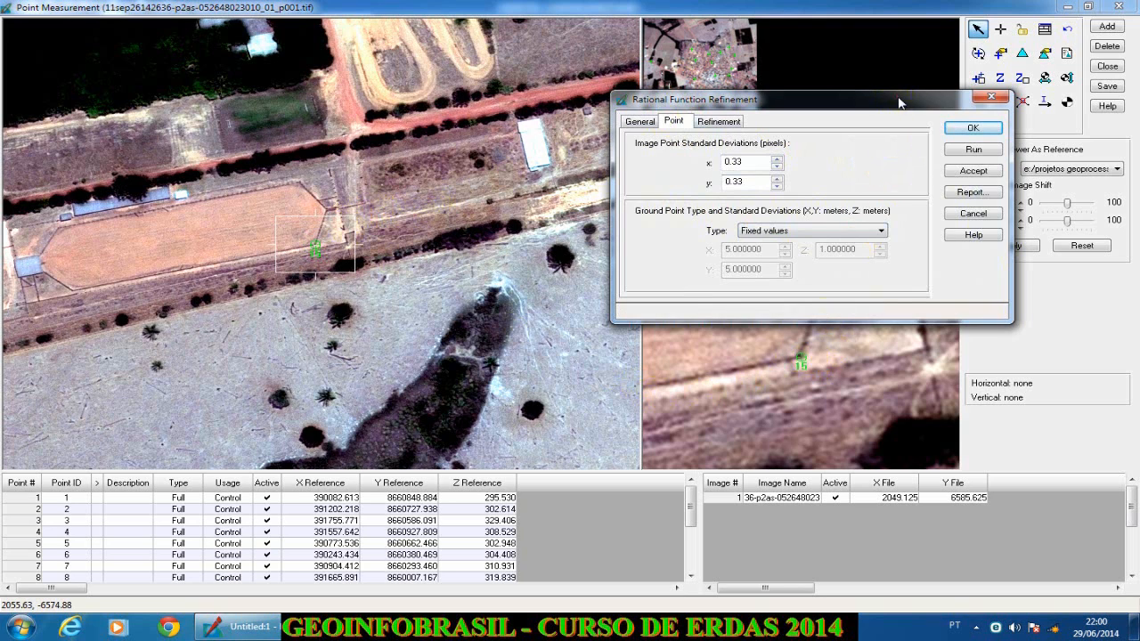
drag(898, 100, 892, 67)
click(801, 359)
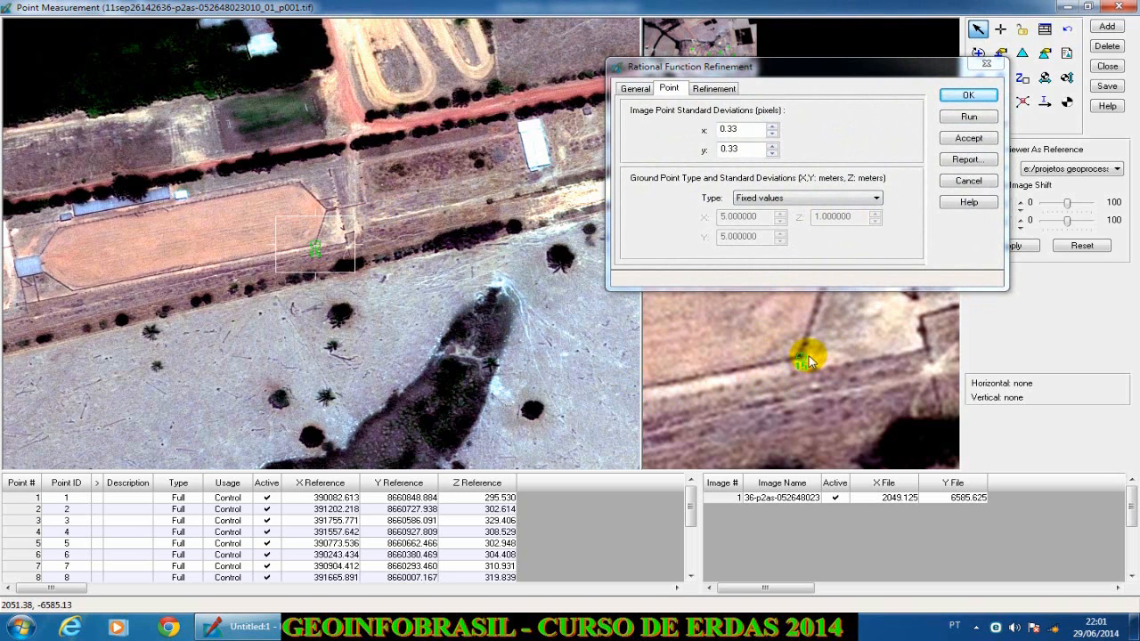
Set the ground point type to Same weighted values with standard deviations of 2 m for X and Y and 0.5 m for Z
click(810, 195)
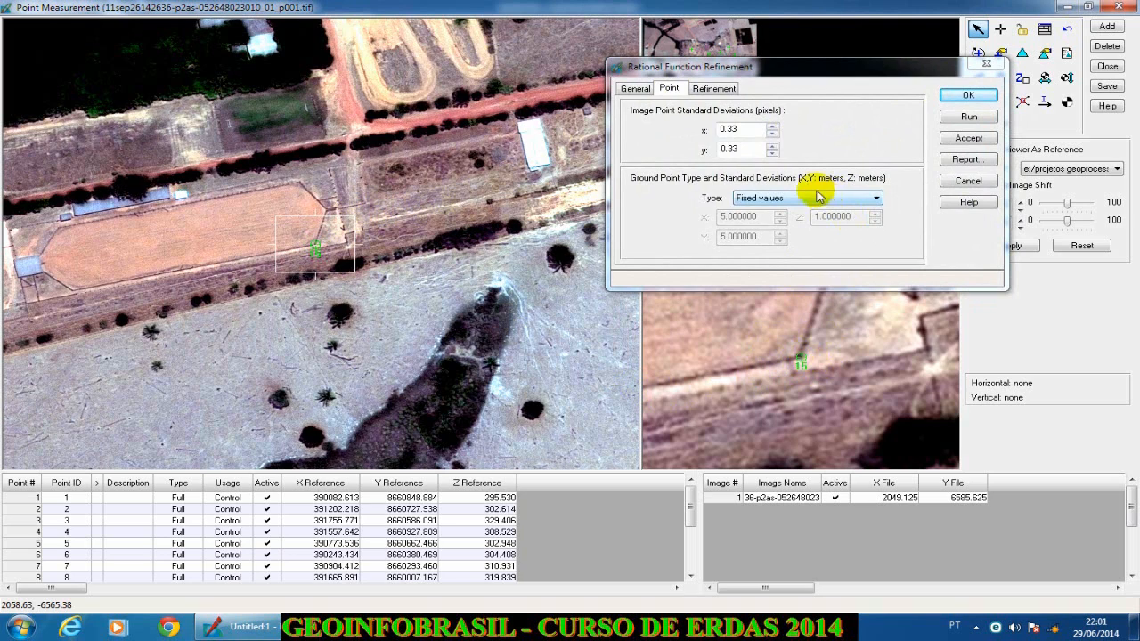
click(746, 200)
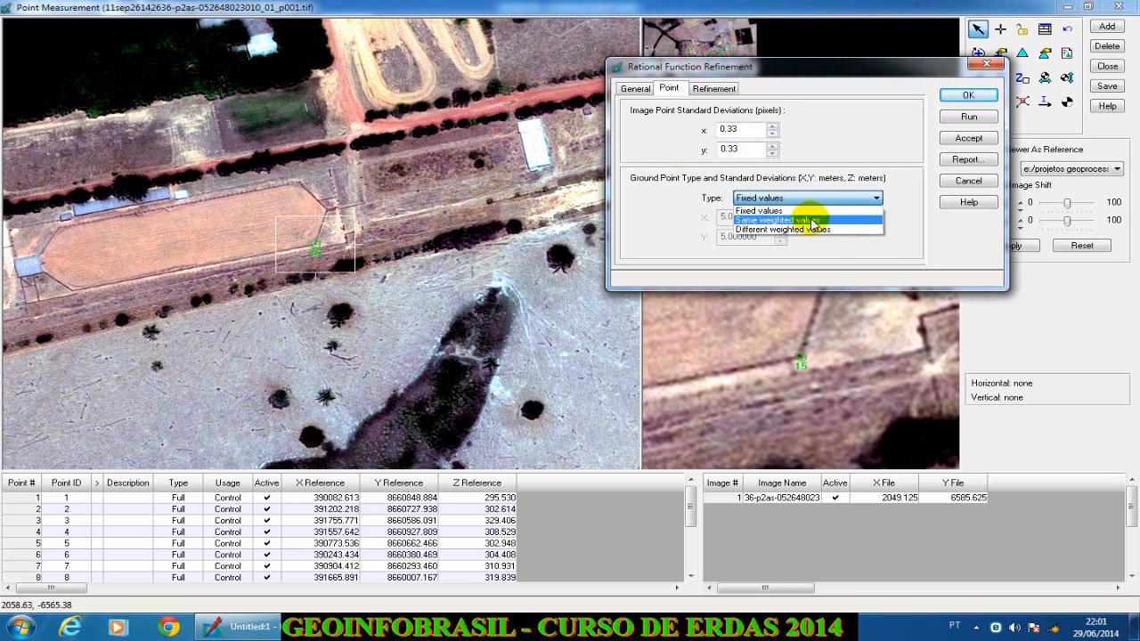
click(753, 220)
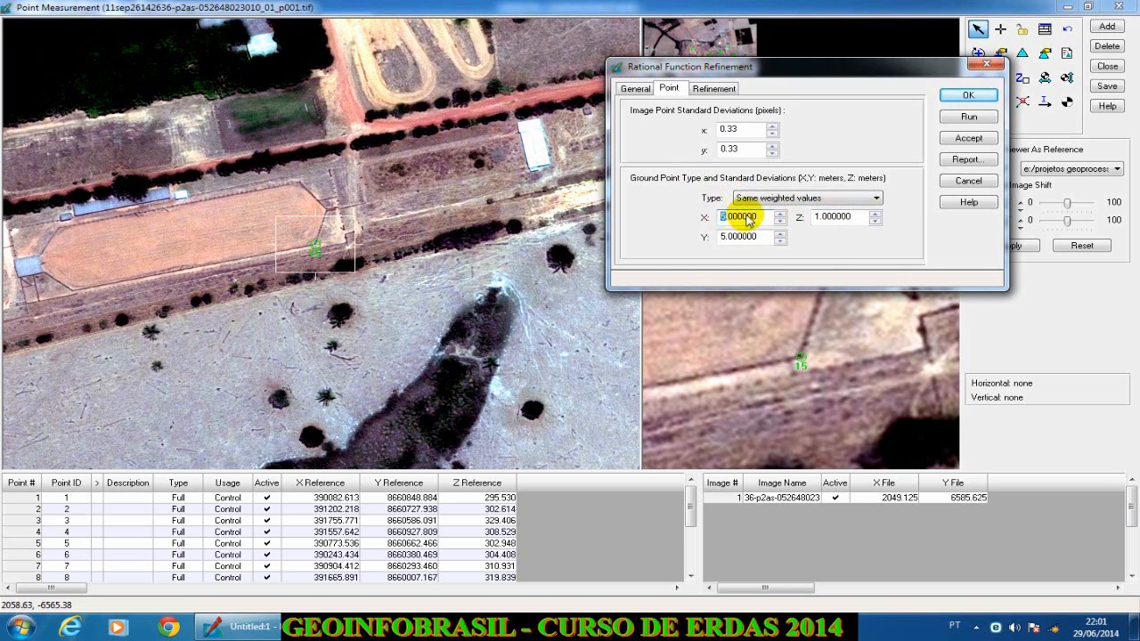
text(2)
click(724, 238)
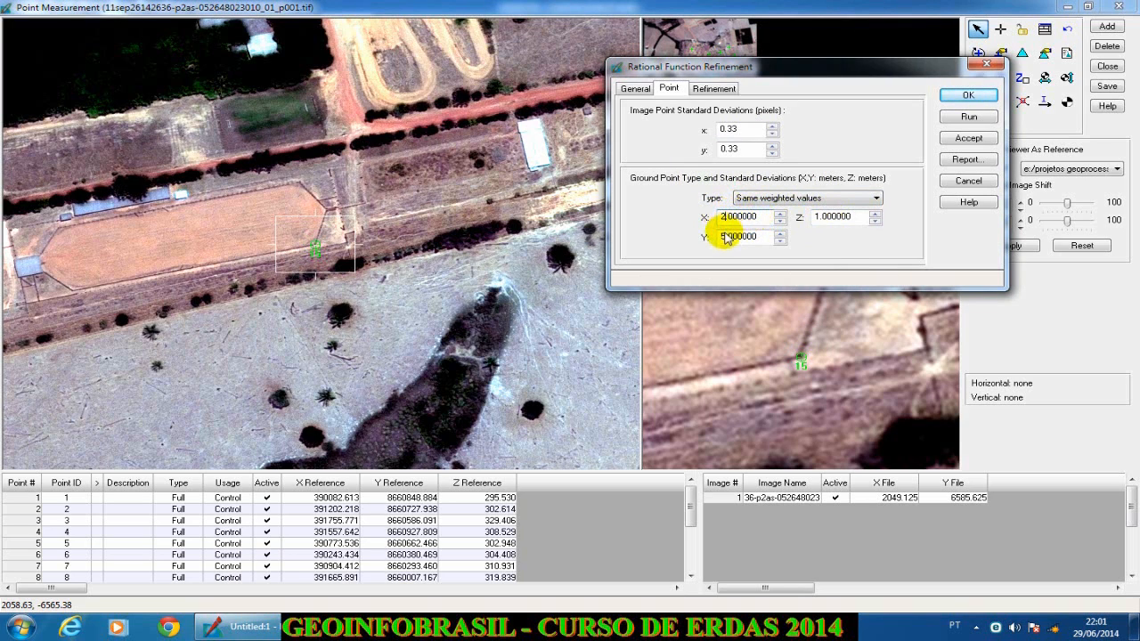
drag(856, 218, 814, 217)
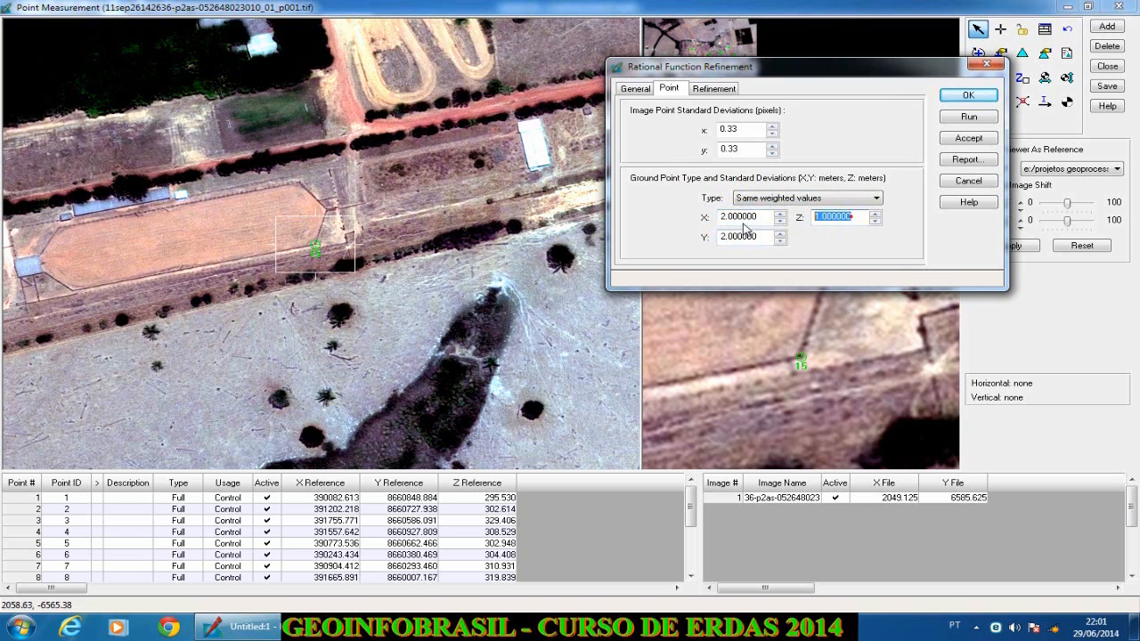
text(0.5)
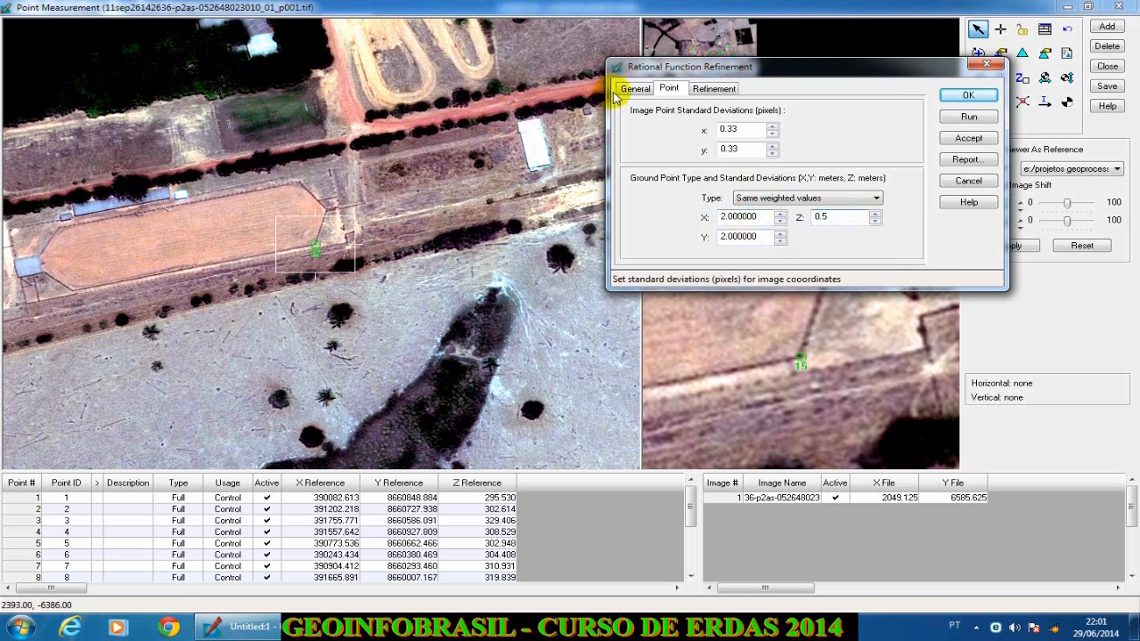
click(737, 235)
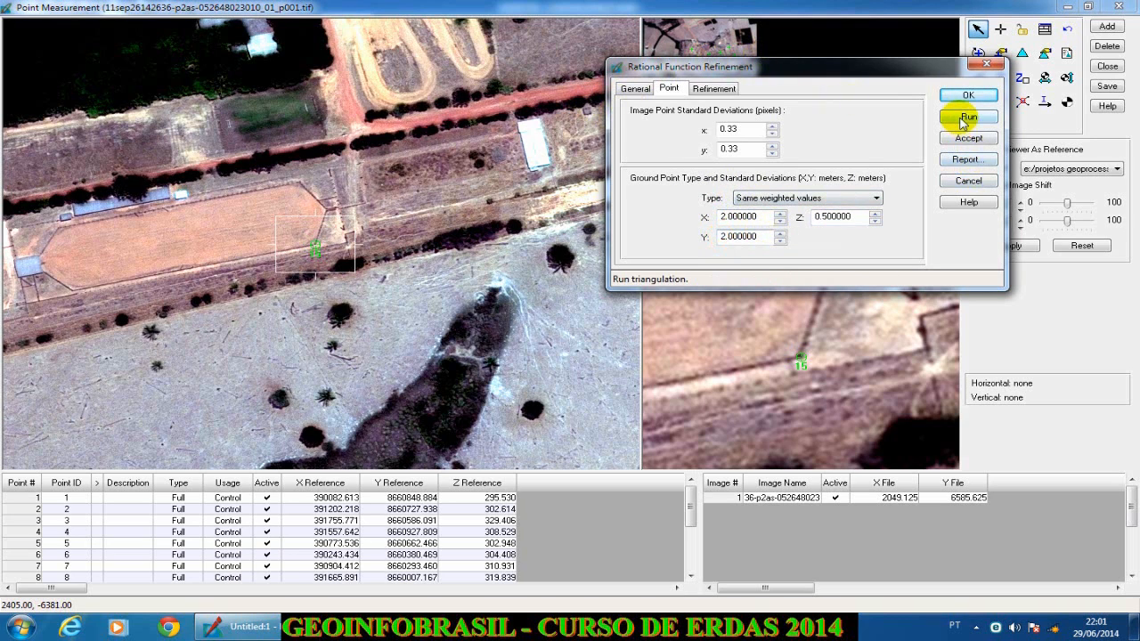
Run the triangulation with the weighted control points, examine the RMSE values in the refinement summary, and close the summary without accepting
drag(943, 77, 861, 88)
click(939, 71)
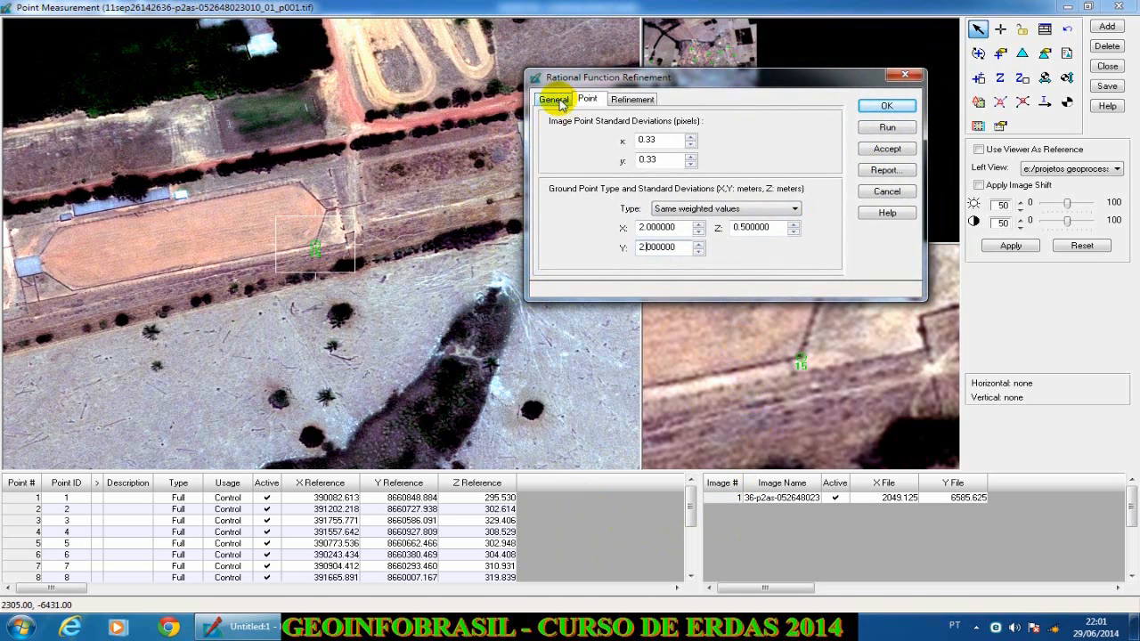
click(890, 127)
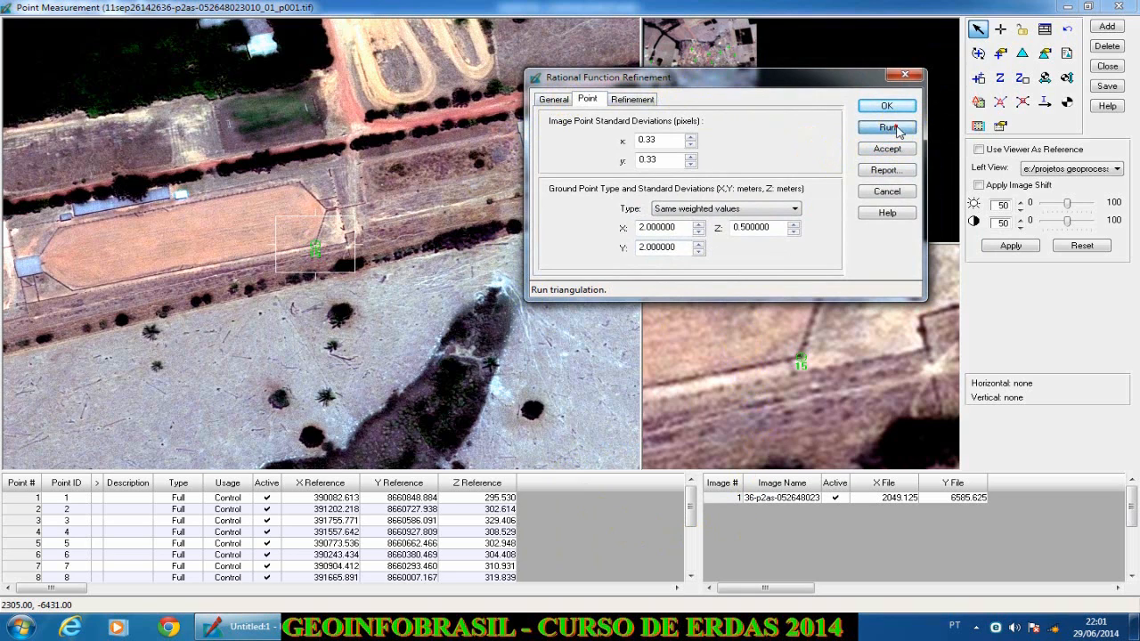
click(894, 129)
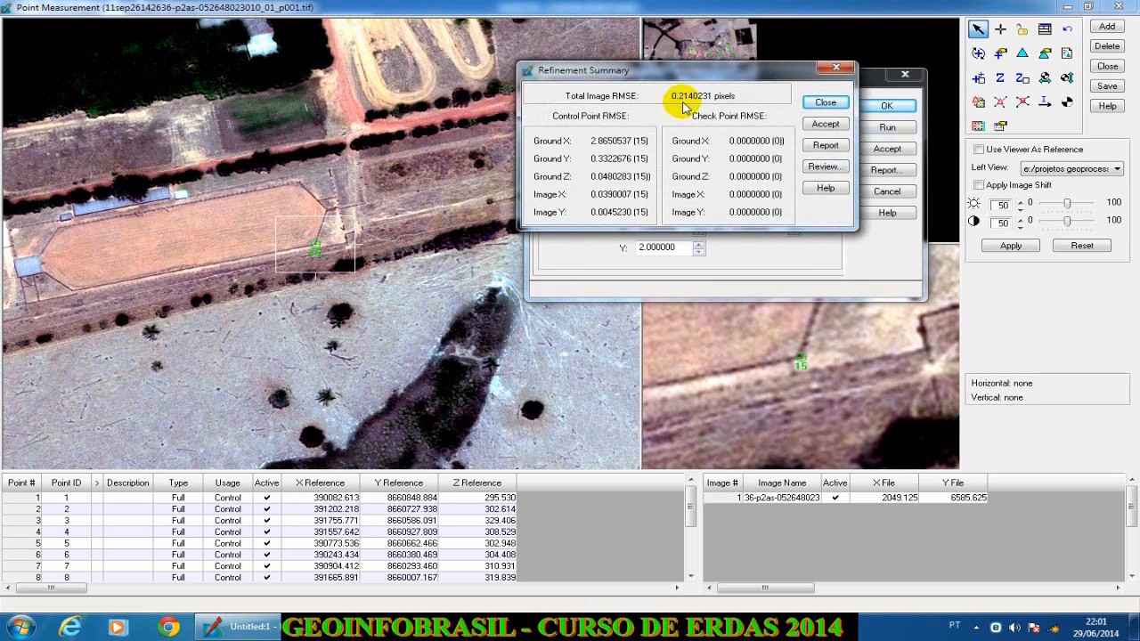
drag(657, 76, 285, 255)
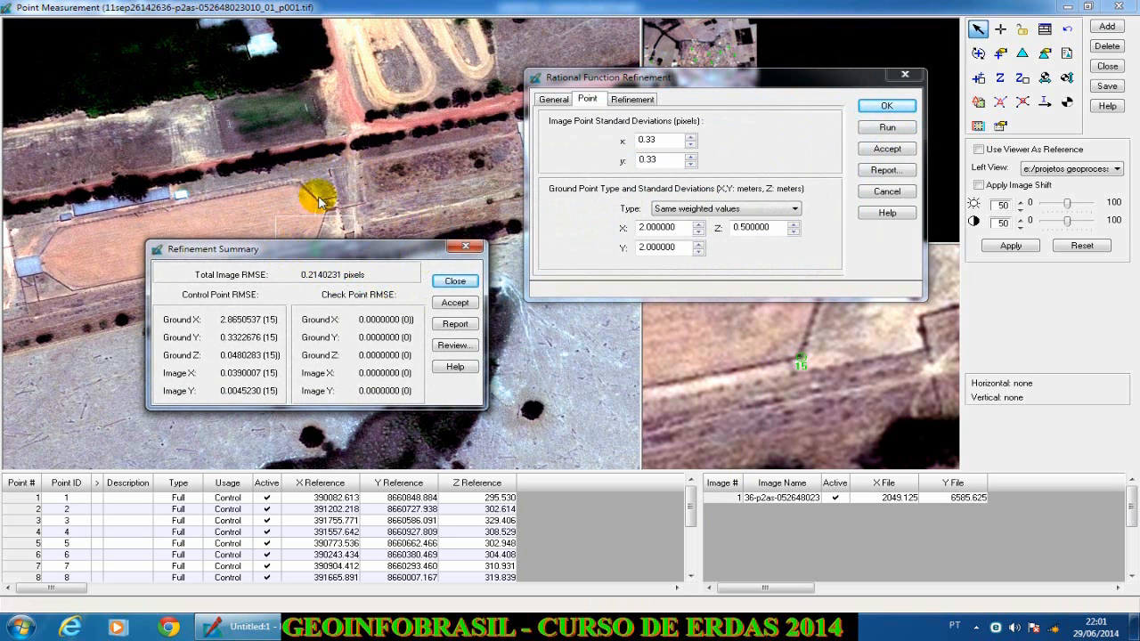
drag(363, 249, 376, 84)
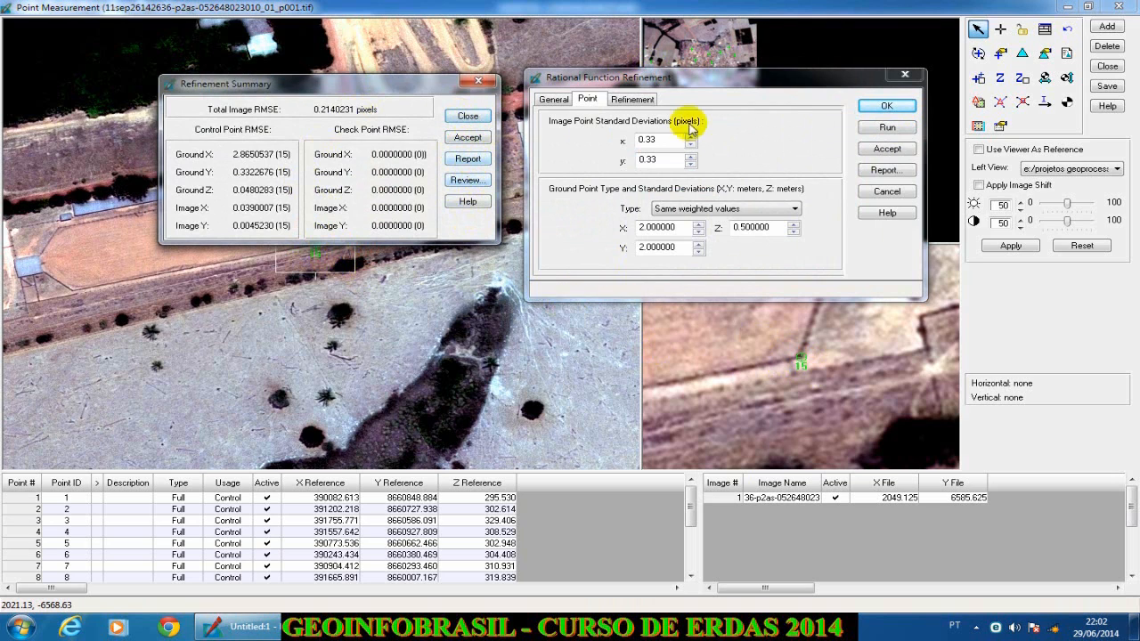
click(469, 117)
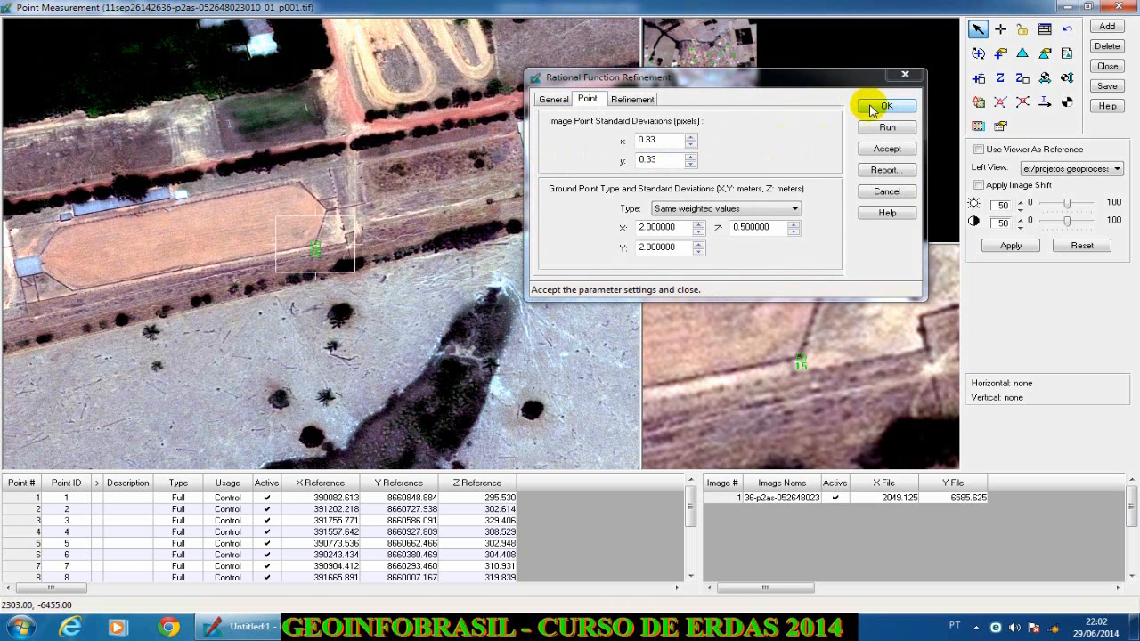
Set the X and Y ground standard deviations to 1 m, then rerun the triangulation and accept its result
click(697, 232)
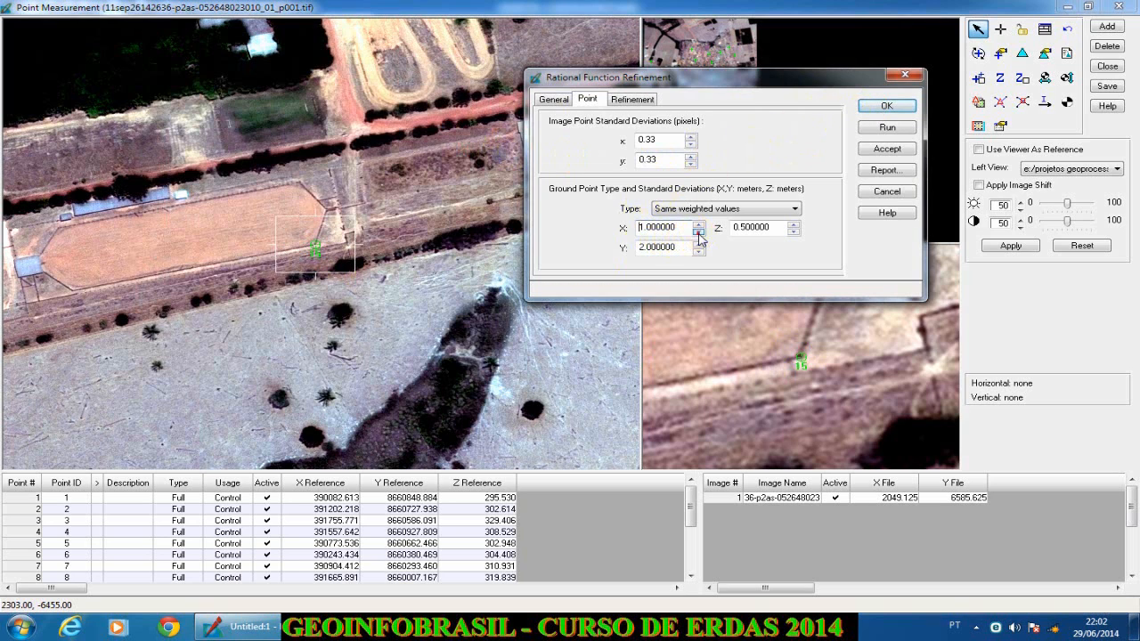
click(698, 251)
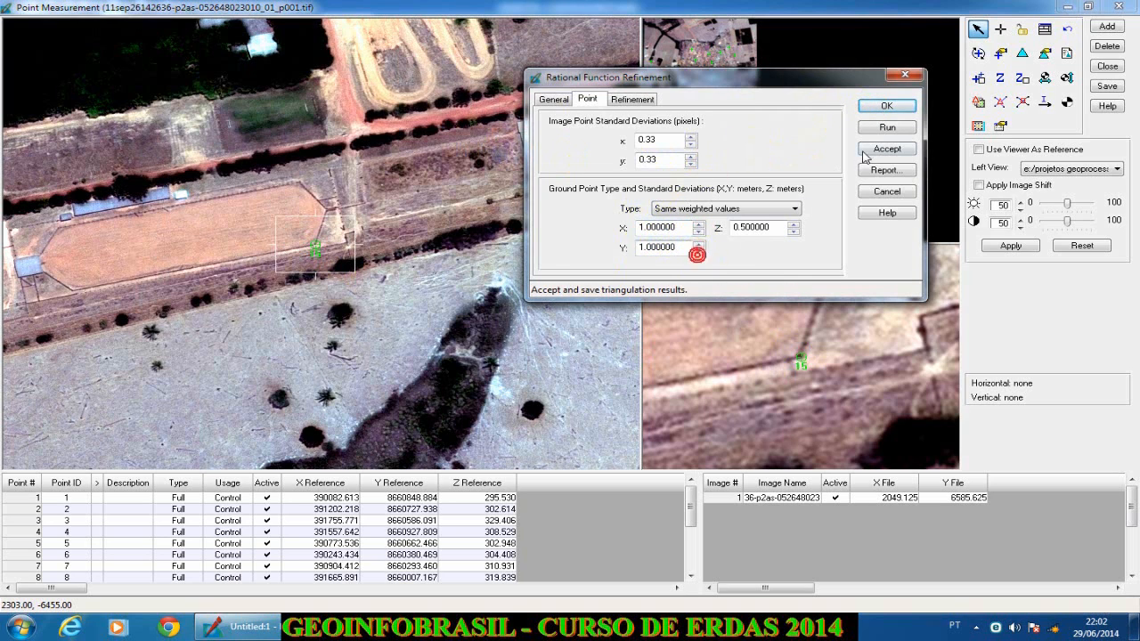
click(887, 128)
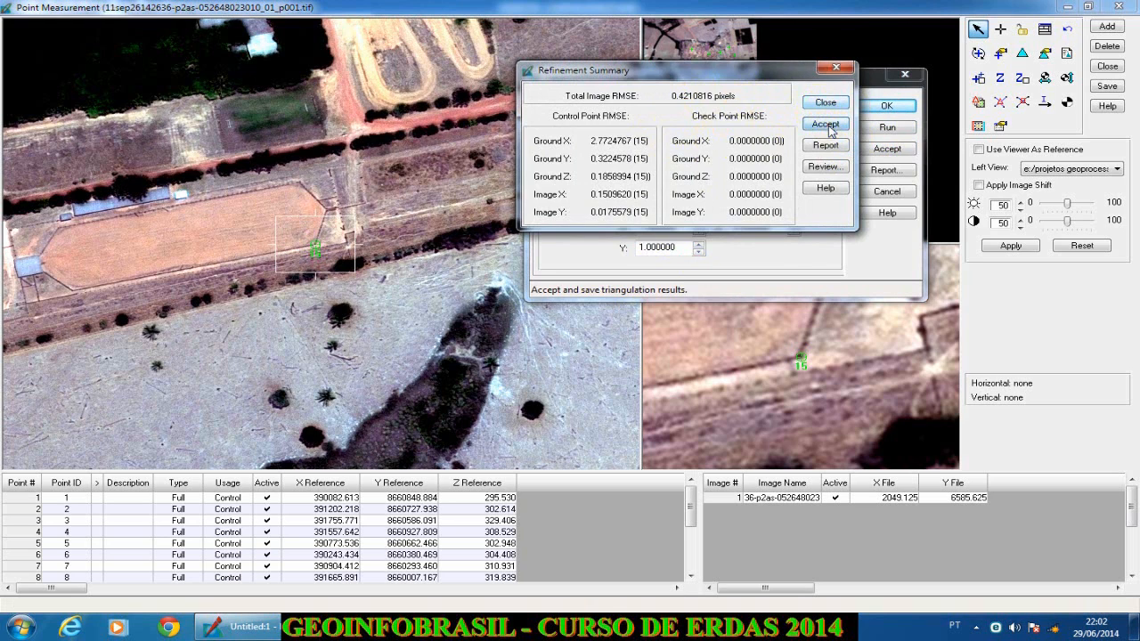
click(827, 125)
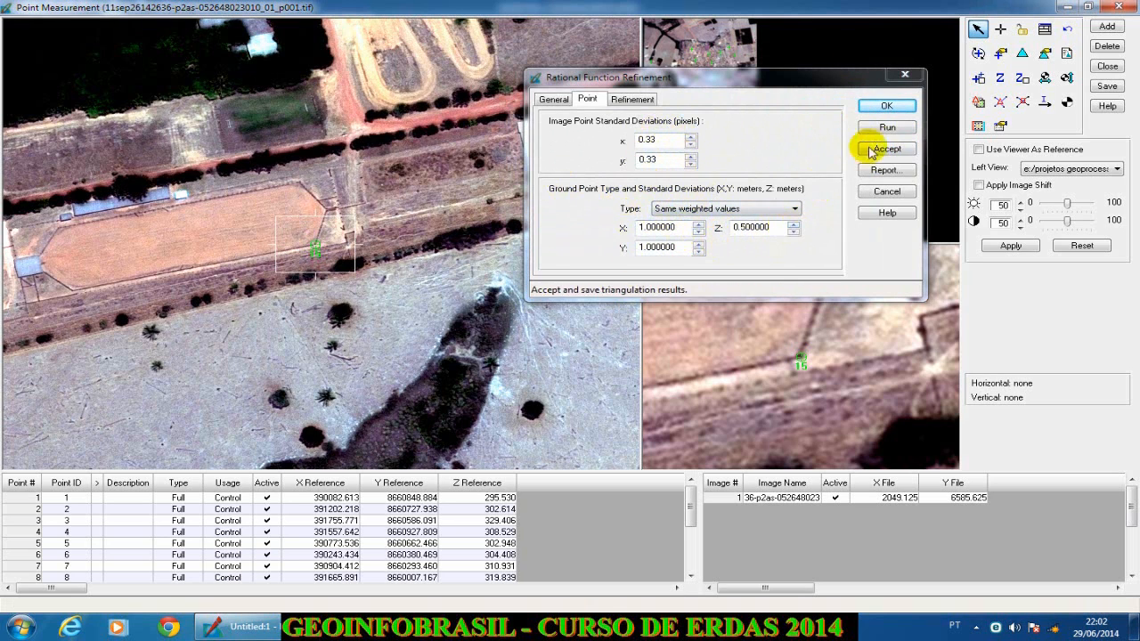
click(884, 106)
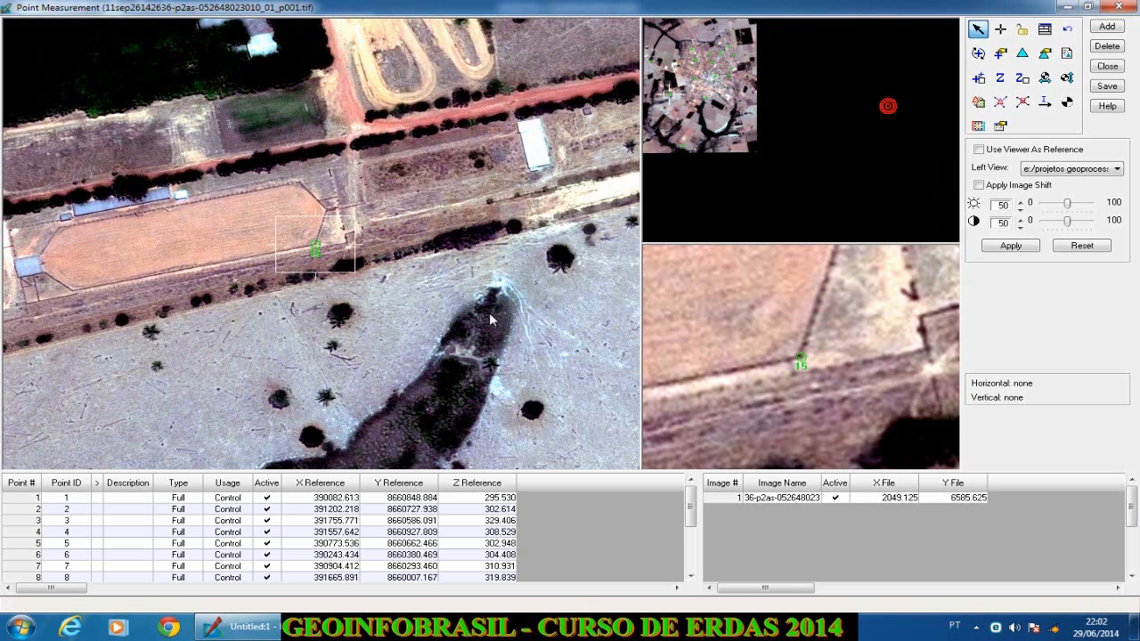
click(458, 366)
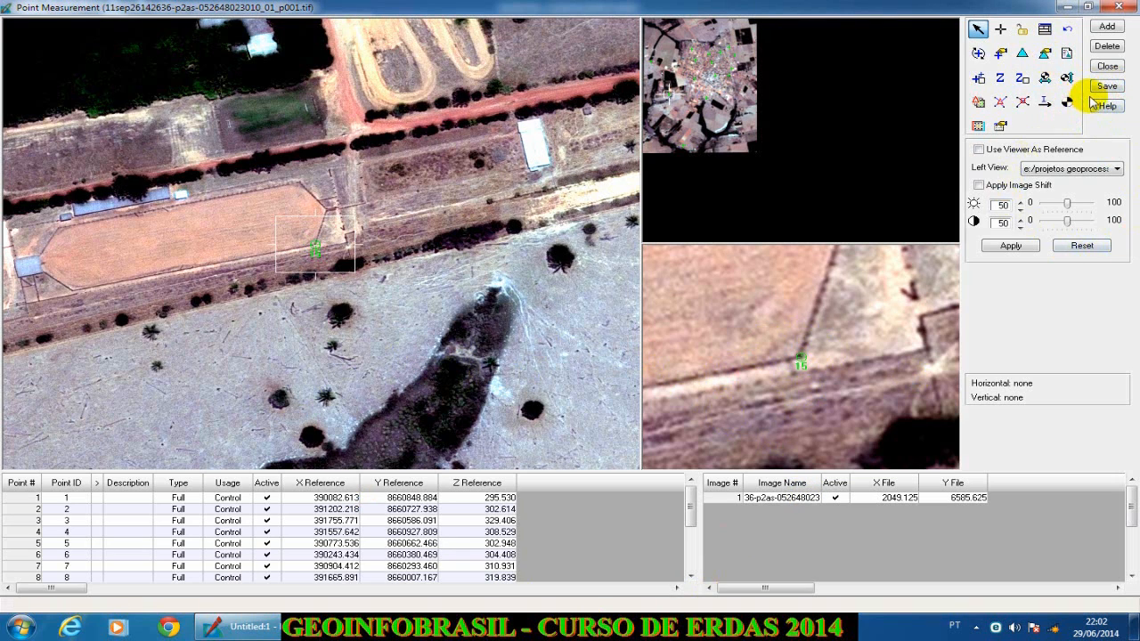
Return from point measurement to the block project and look at the ortho resampling settings without starting the process
click(1107, 67)
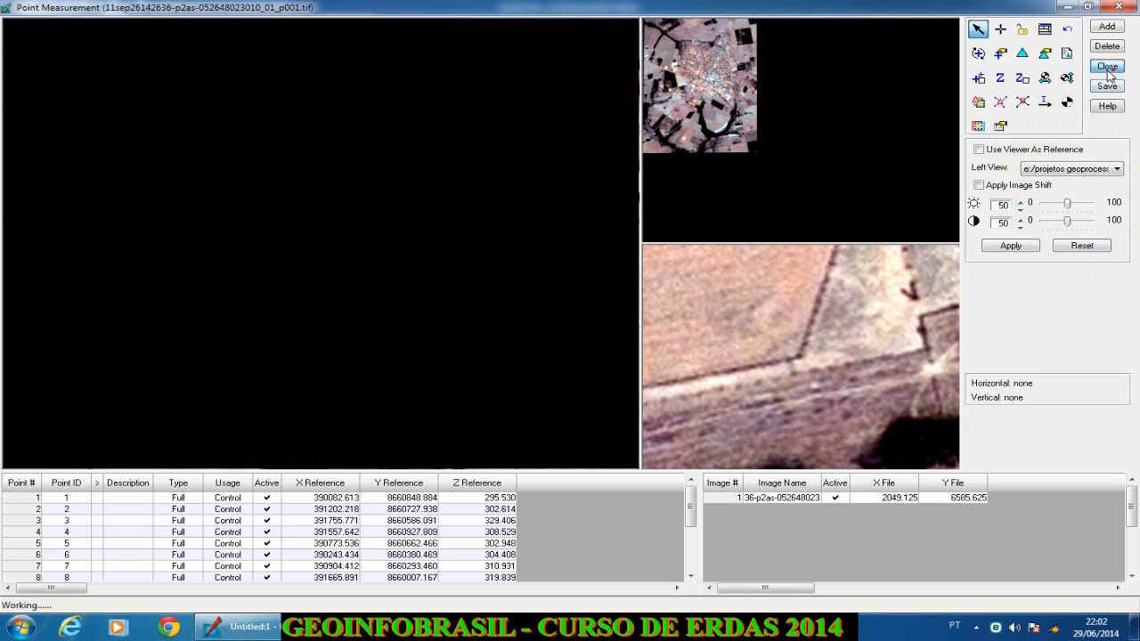
click(443, 627)
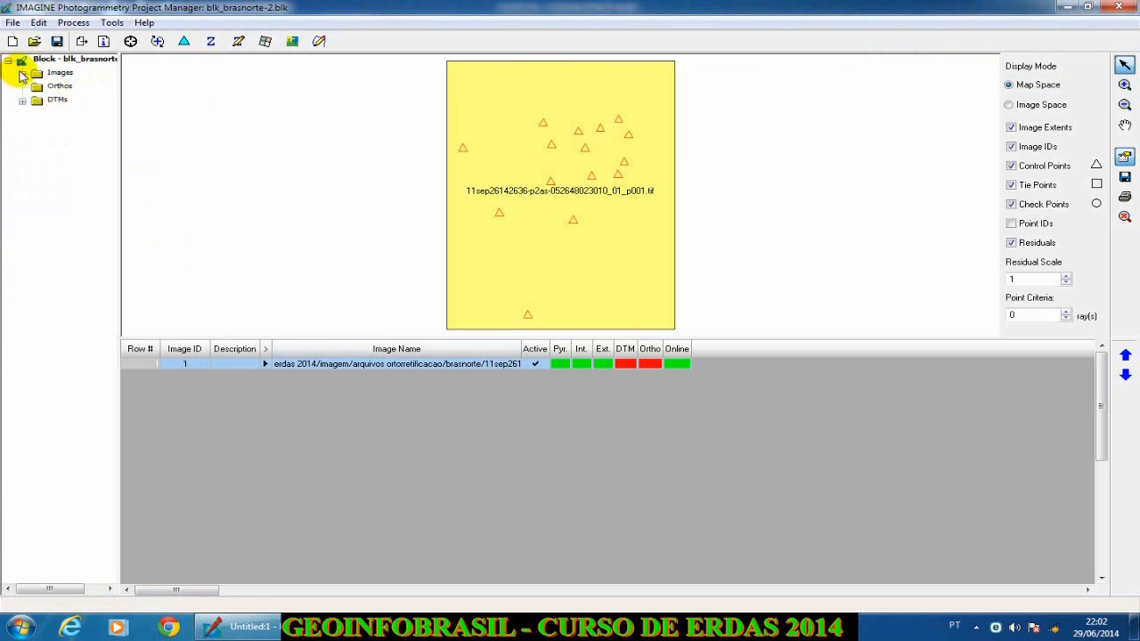
click(22, 72)
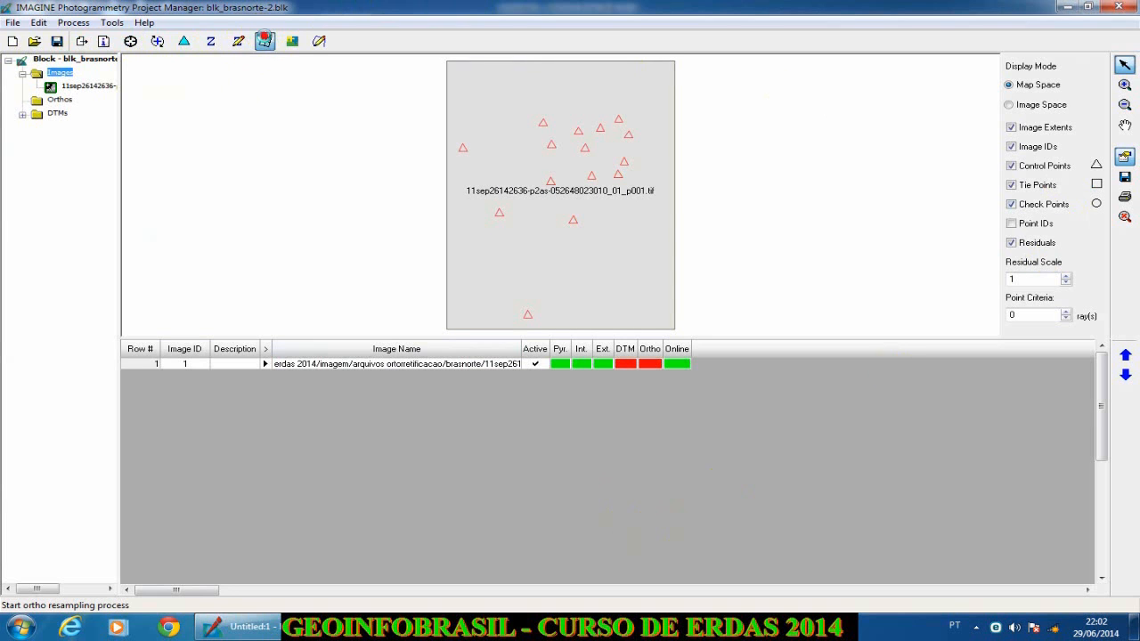
click(264, 41)
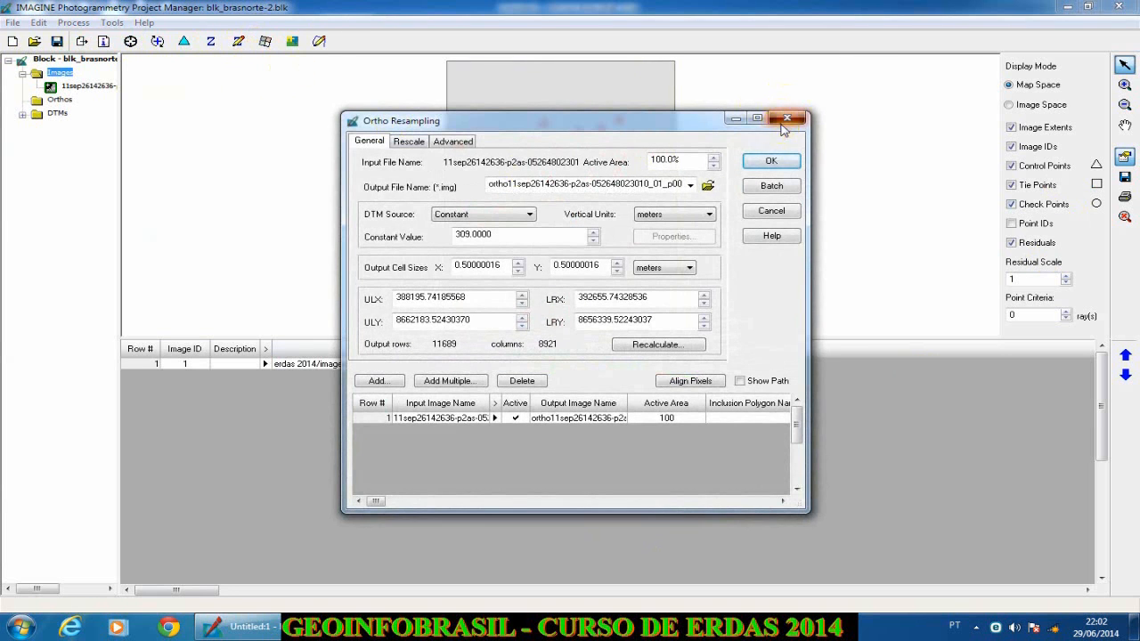
click(783, 121)
Reopen the Classic Point Measurement Tool and display control points 1 and 2 to check their image positions
click(131, 41)
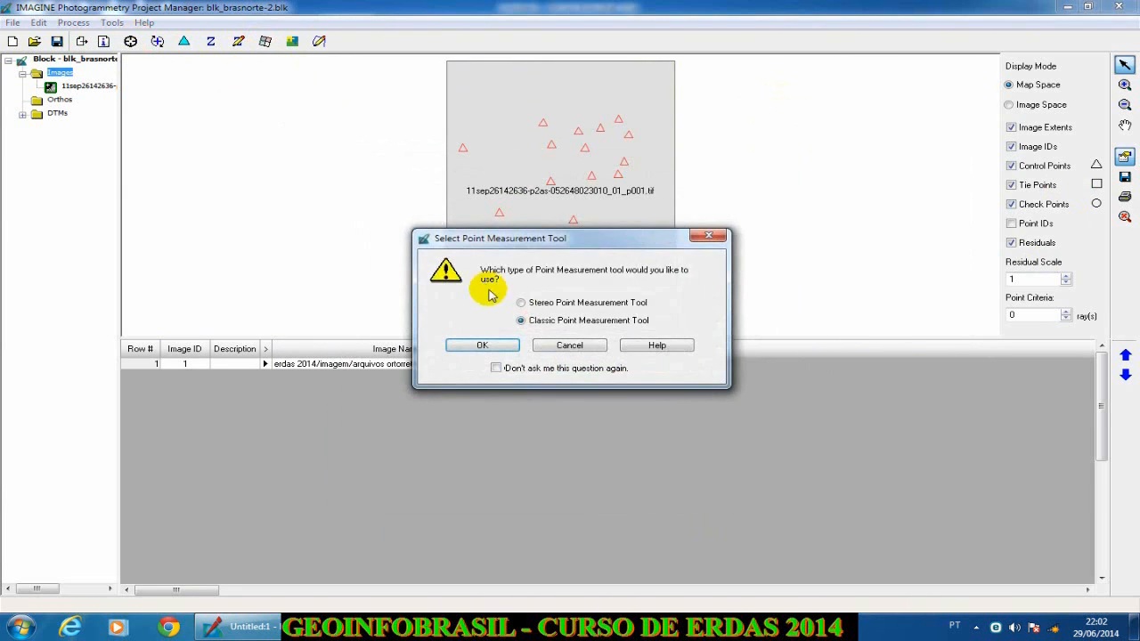
click(486, 344)
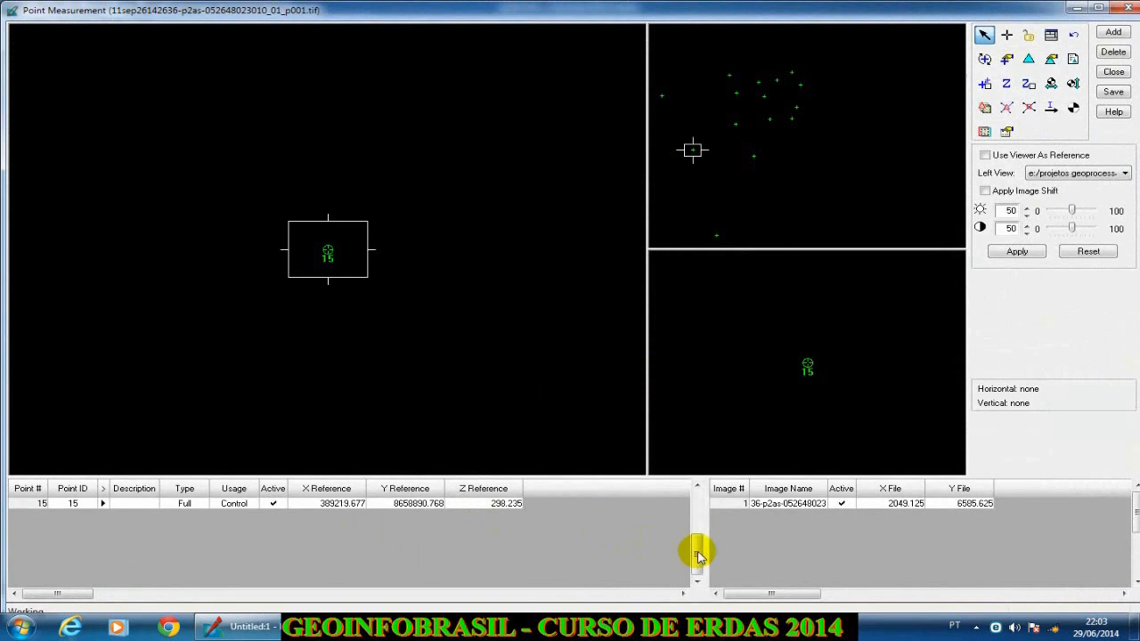
mouse_move(692, 547)
mouse_down()
mouse_move(692, 516)
mouse_move(667, 491)
mouse_move(730, 546)
mouse_move(732, 562)
mouse_move(738, 505)
mouse_move(699, 530)
mouse_move(711, 553)
mouse_up()
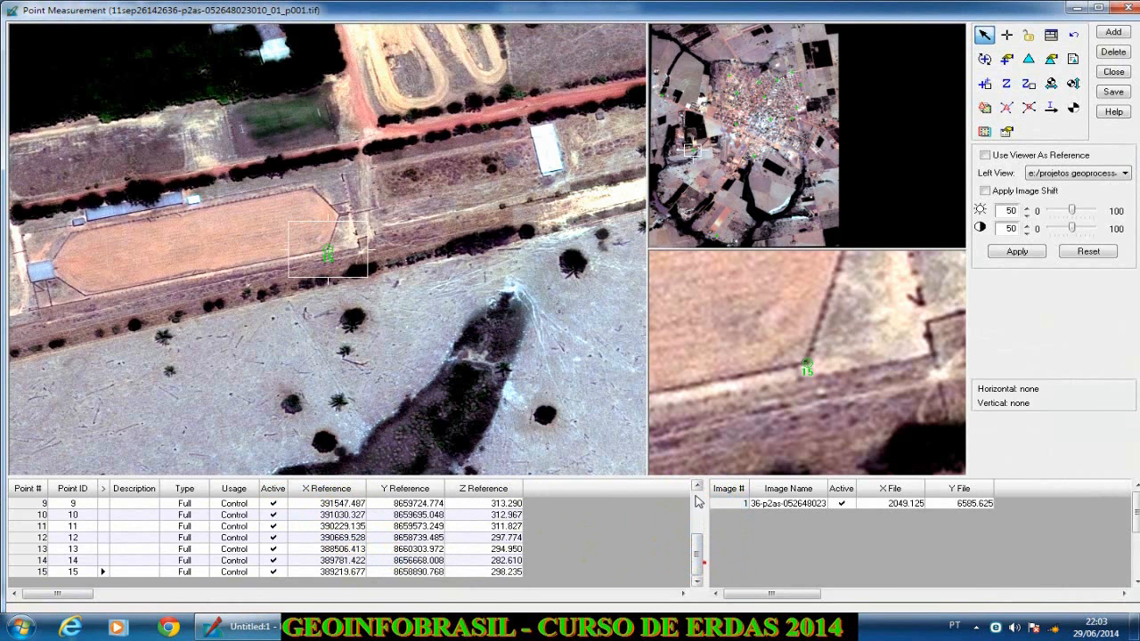
drag(695, 557, 700, 479)
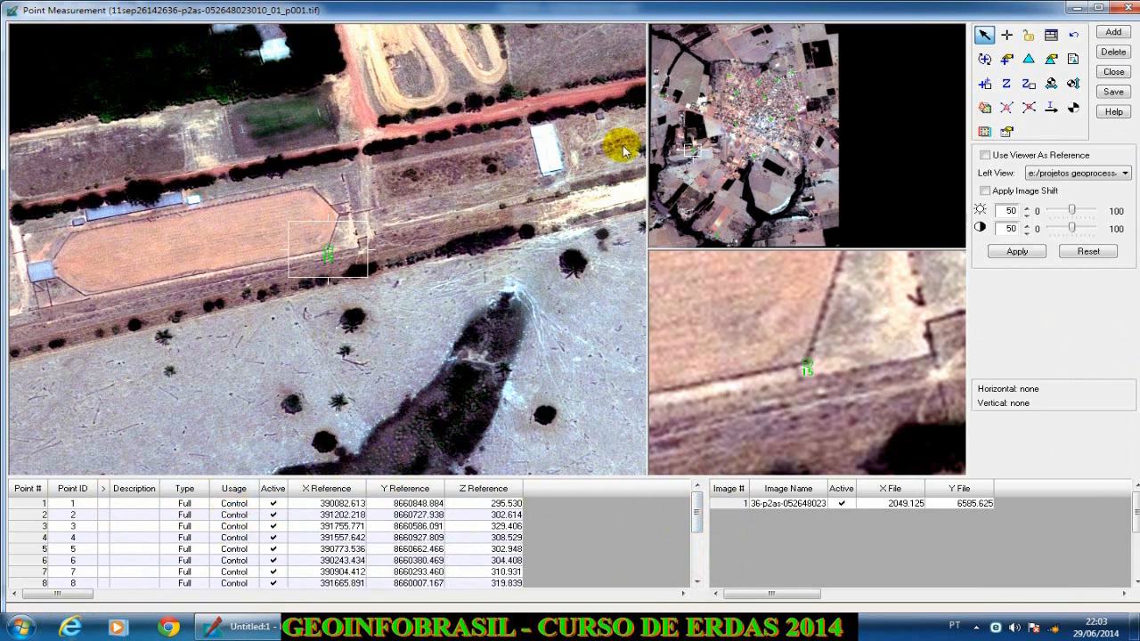
click(27, 503)
click(36, 514)
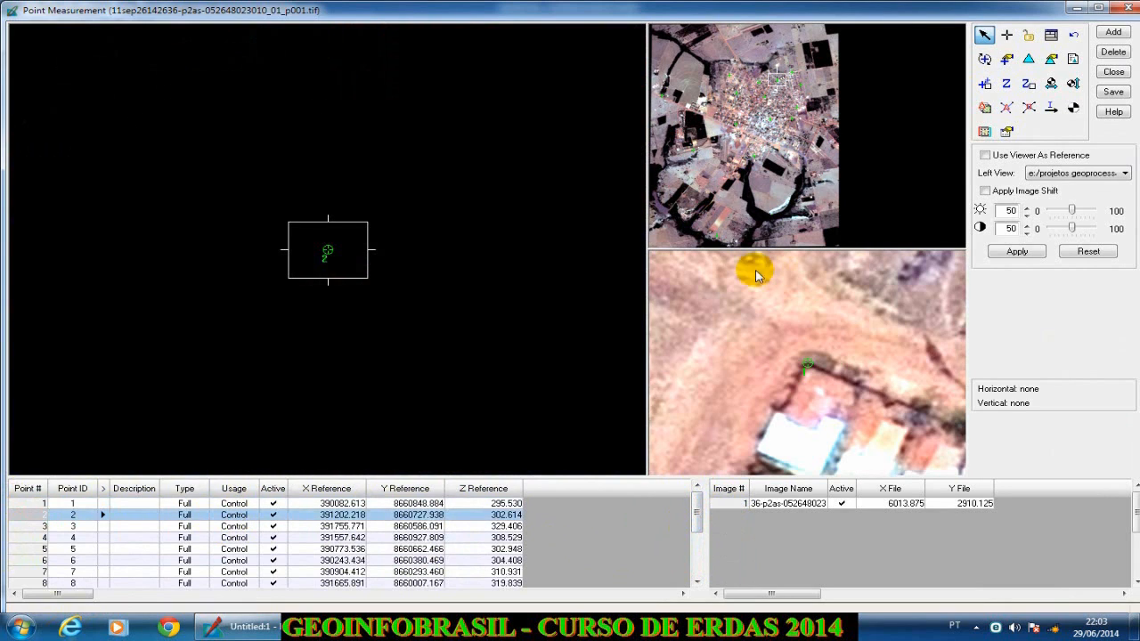
Save the point measurements, then open the ortho resampling settings and use the DEM dem_brasnorte_utm.tif as the DTM source
click(1115, 92)
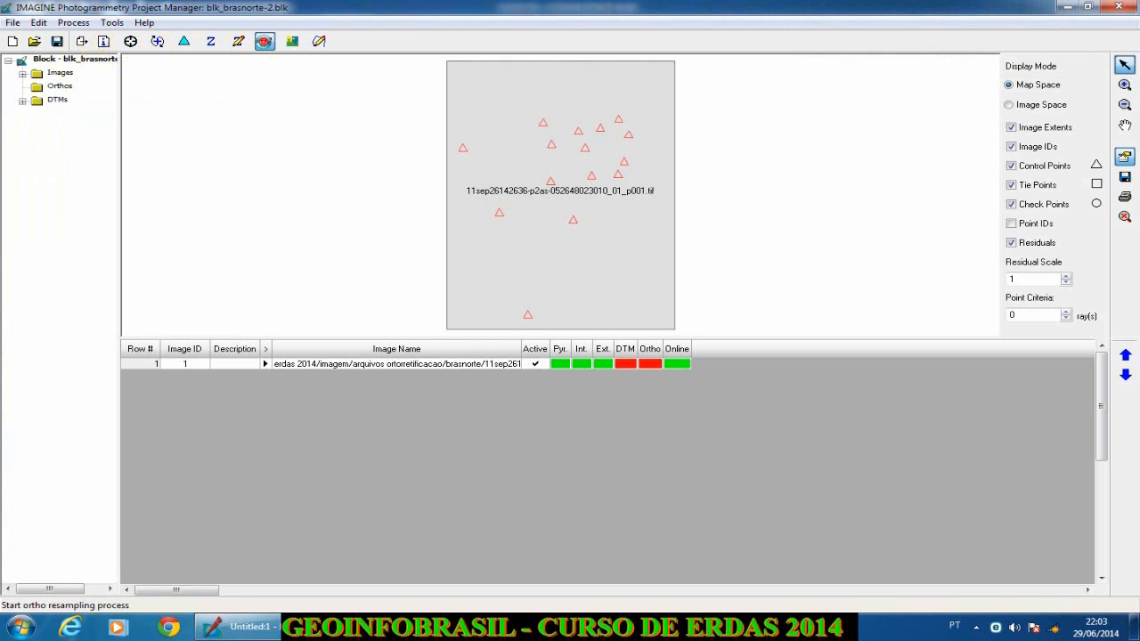
click(265, 40)
click(454, 214)
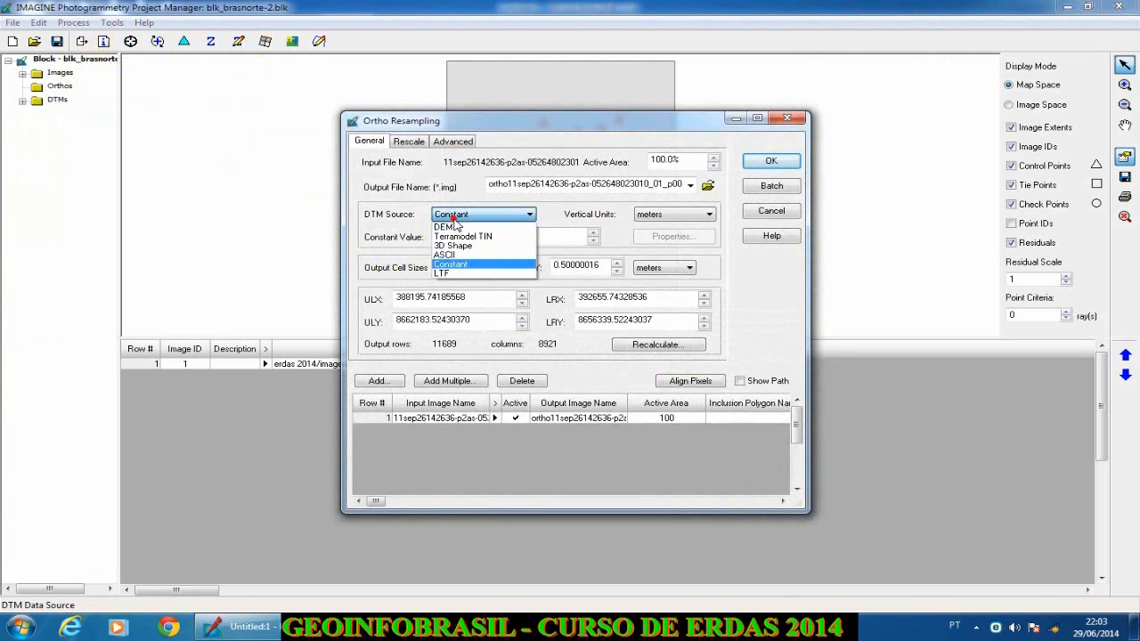
click(407, 178)
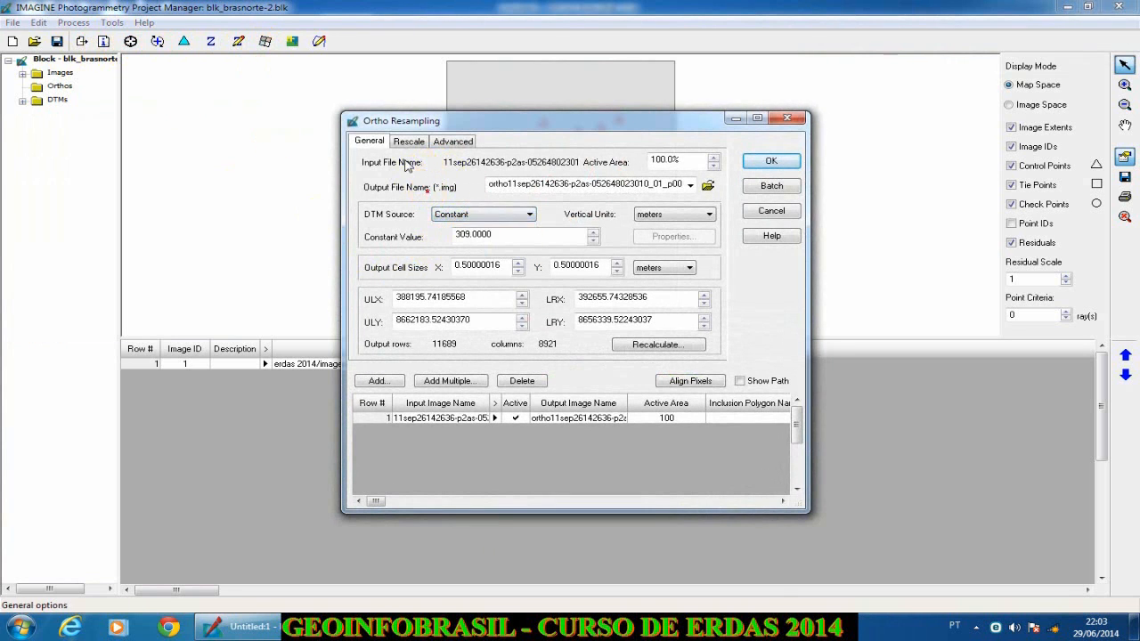
click(409, 141)
click(429, 206)
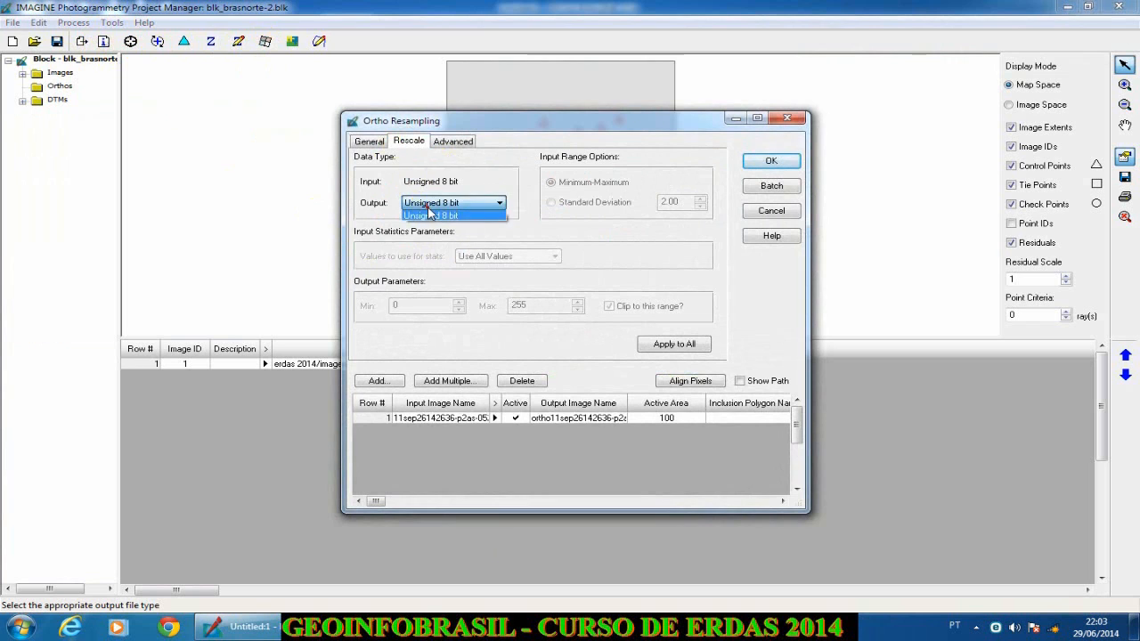
click(370, 141)
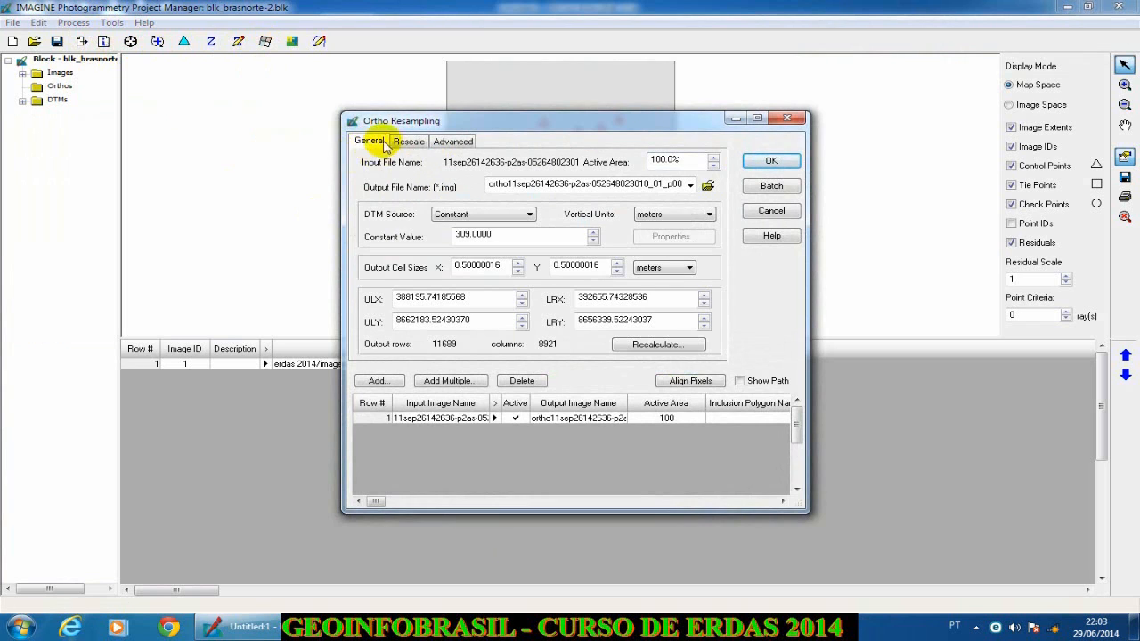
click(435, 213)
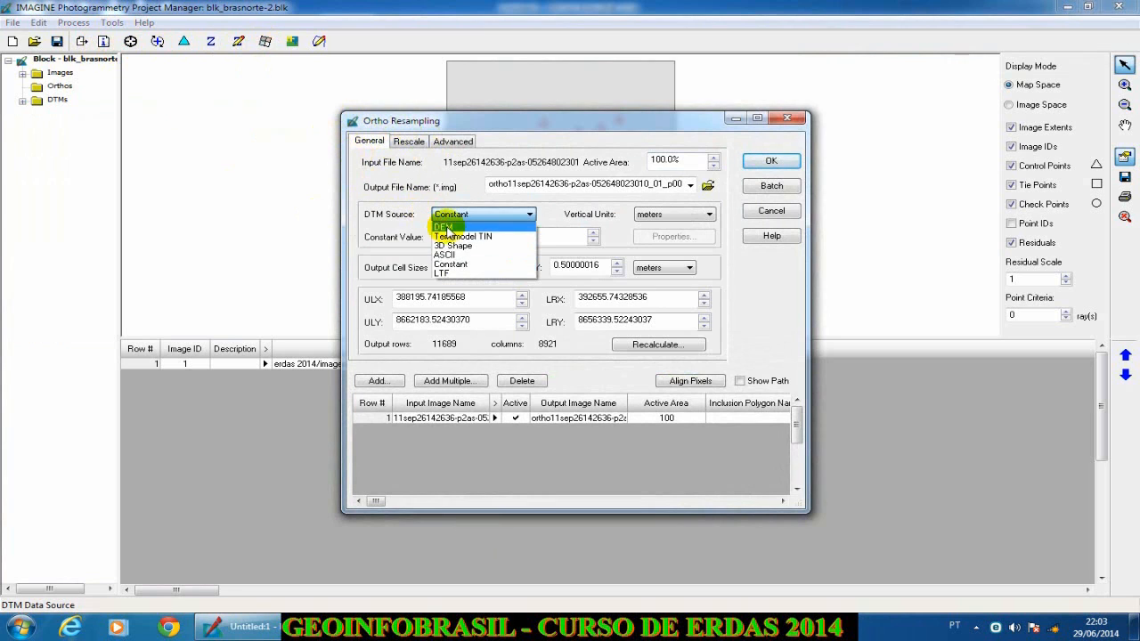
click(444, 227)
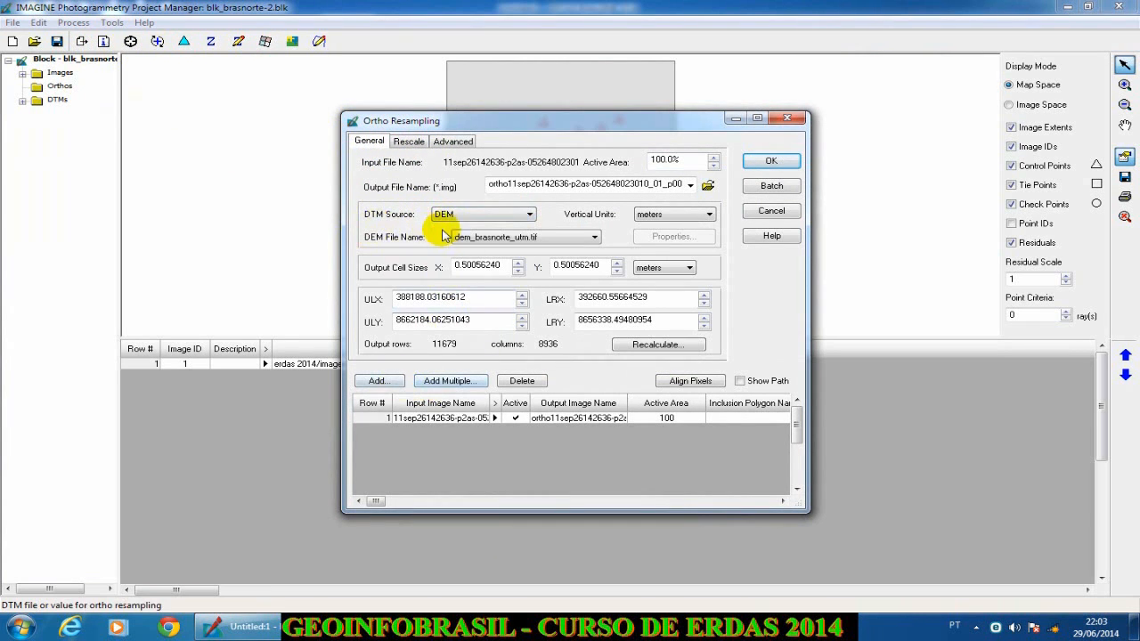
Set the resampling output to the JPEG 2000 file img_brasnorteorto-3.jp2 in the ORTORRTIFICACAO folder
click(708, 185)
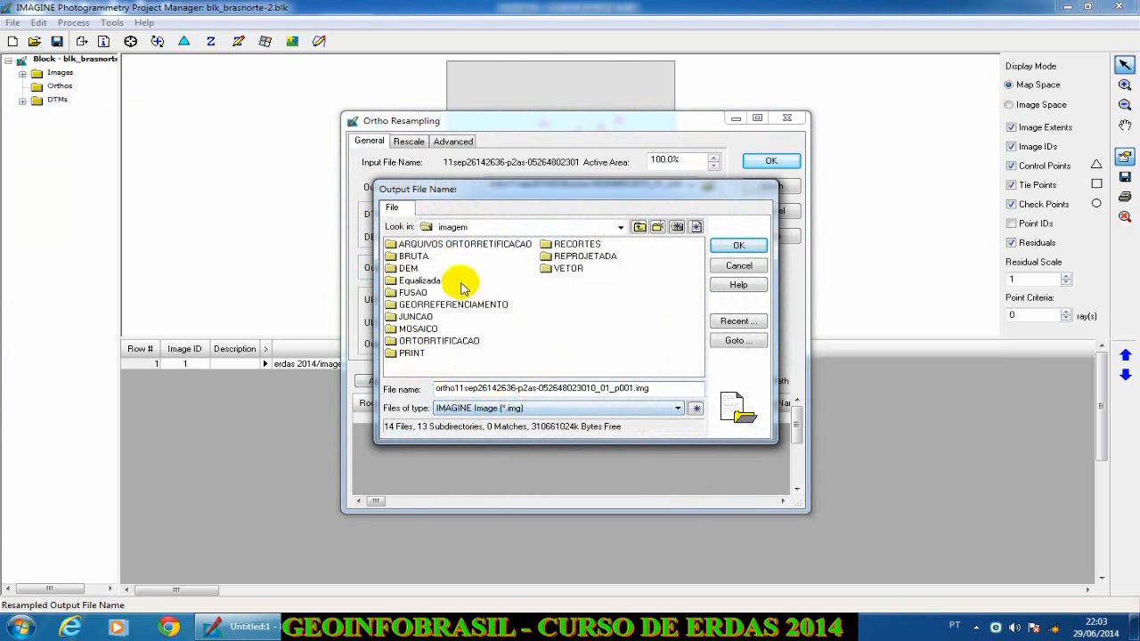
click(738, 246)
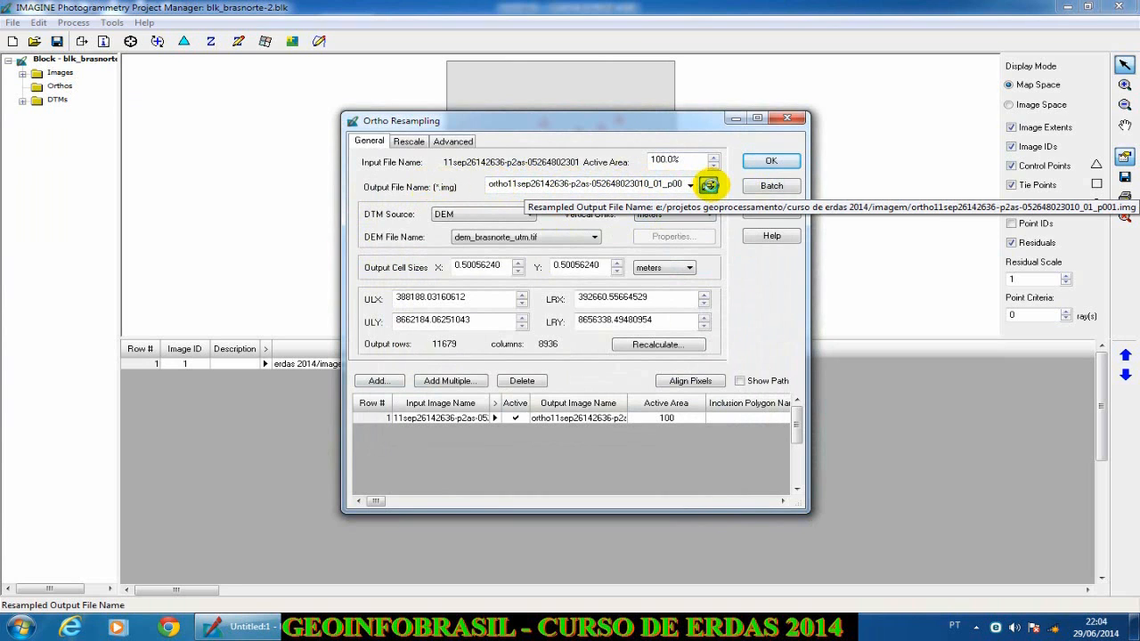
click(708, 184)
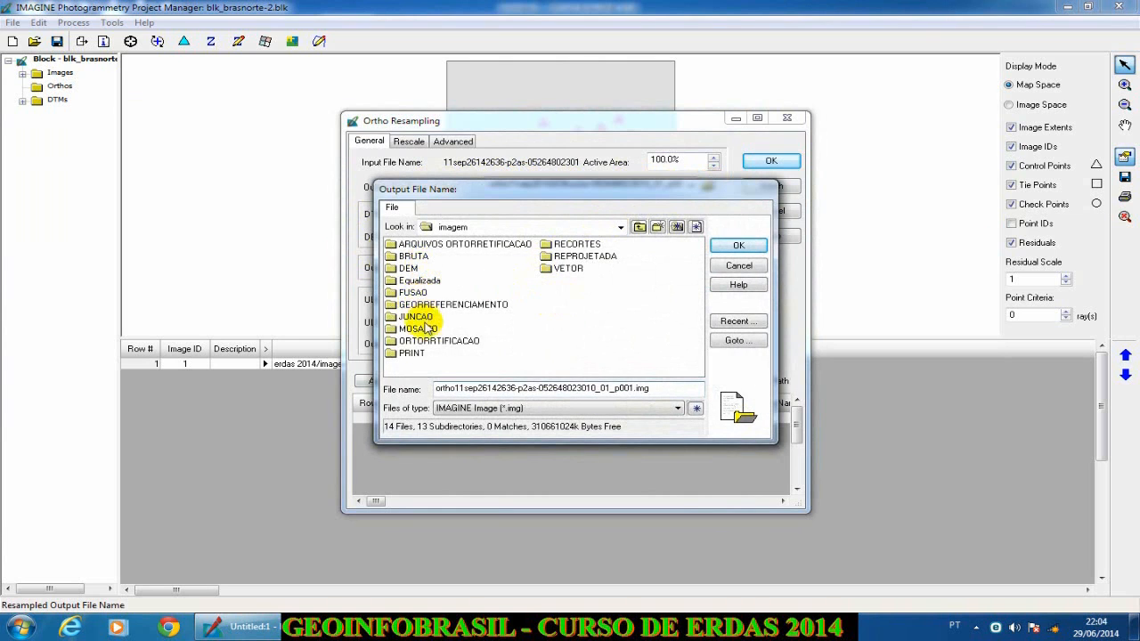
double_click(427, 341)
click(505, 407)
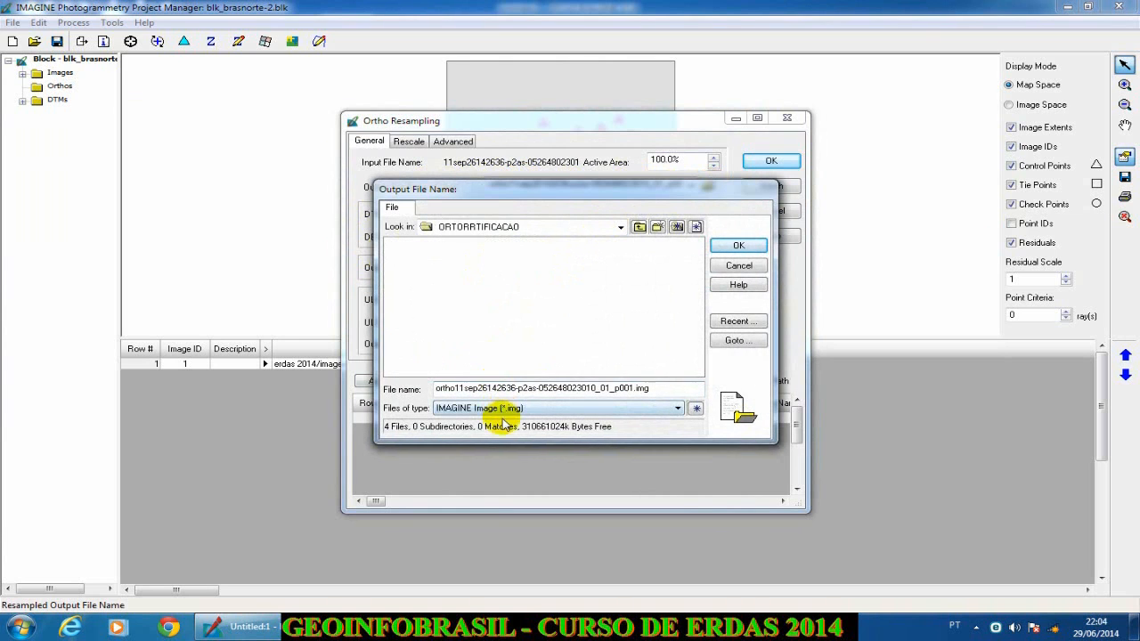
click(488, 436)
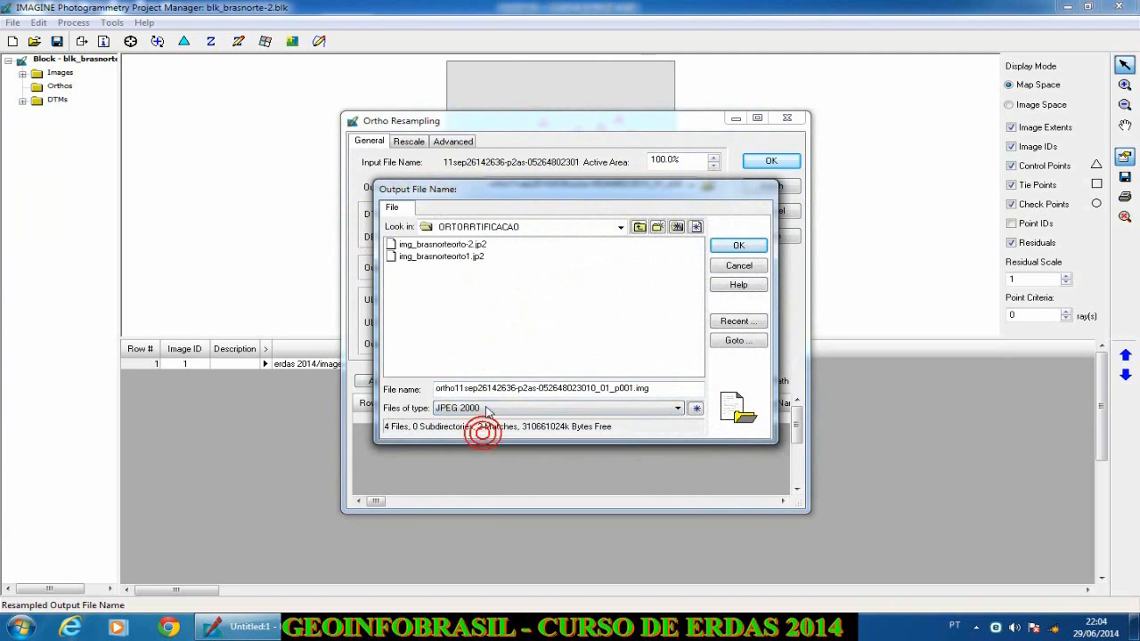
click(473, 248)
click(505, 387)
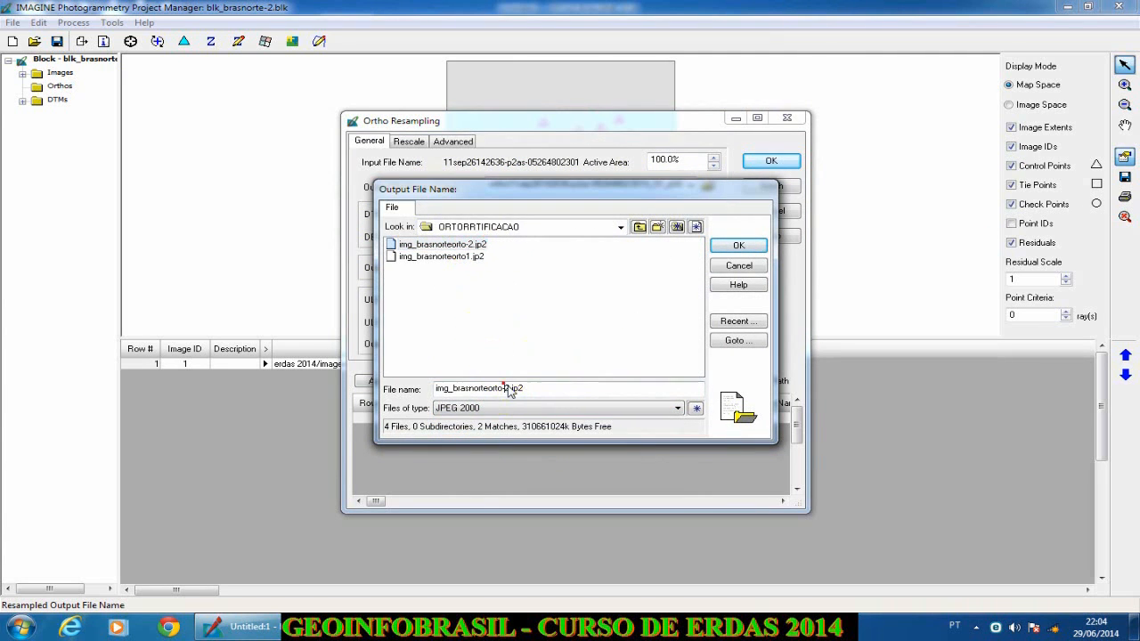
click(611, 340)
text(3)
click(728, 251)
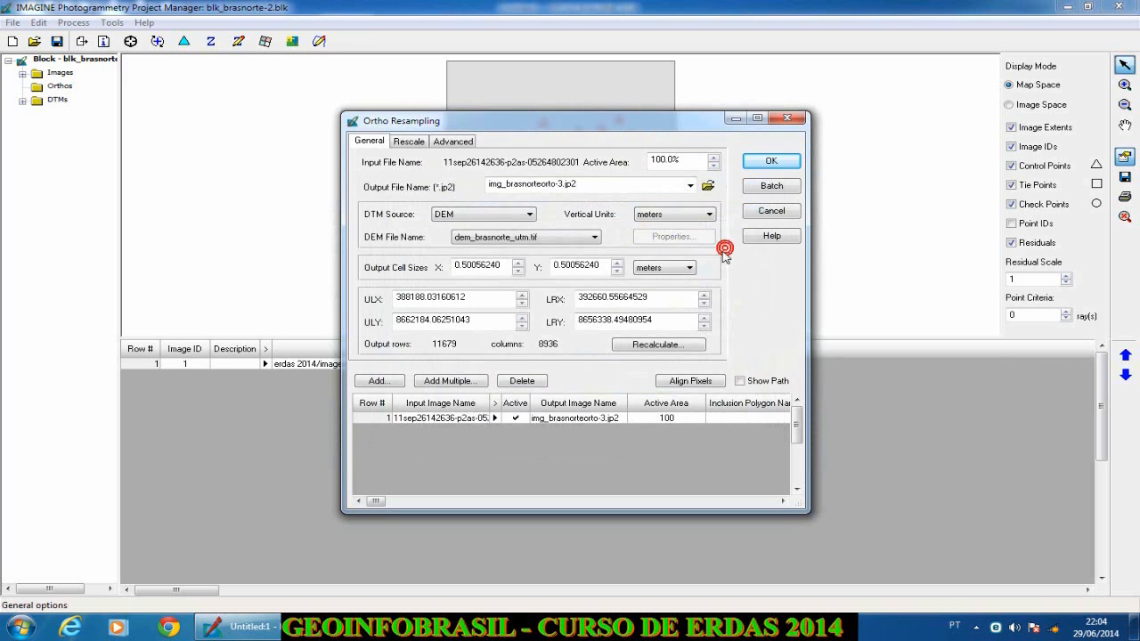
Review the advanced and rescale options of the ortho resampling, including the resampling method, projection and output data type
click(456, 142)
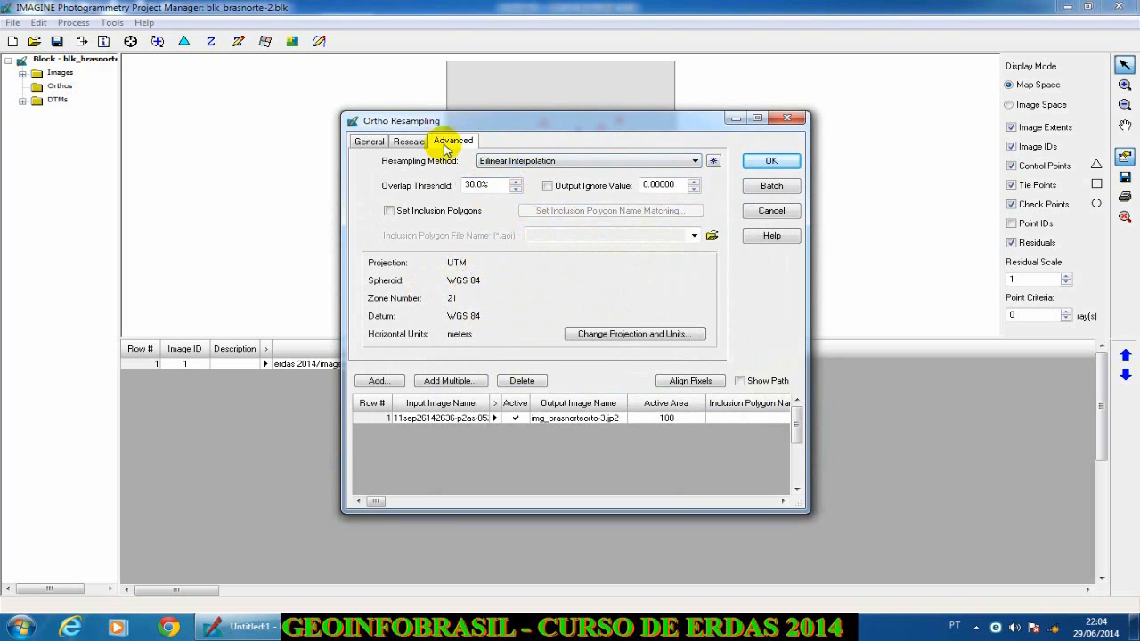
click(409, 141)
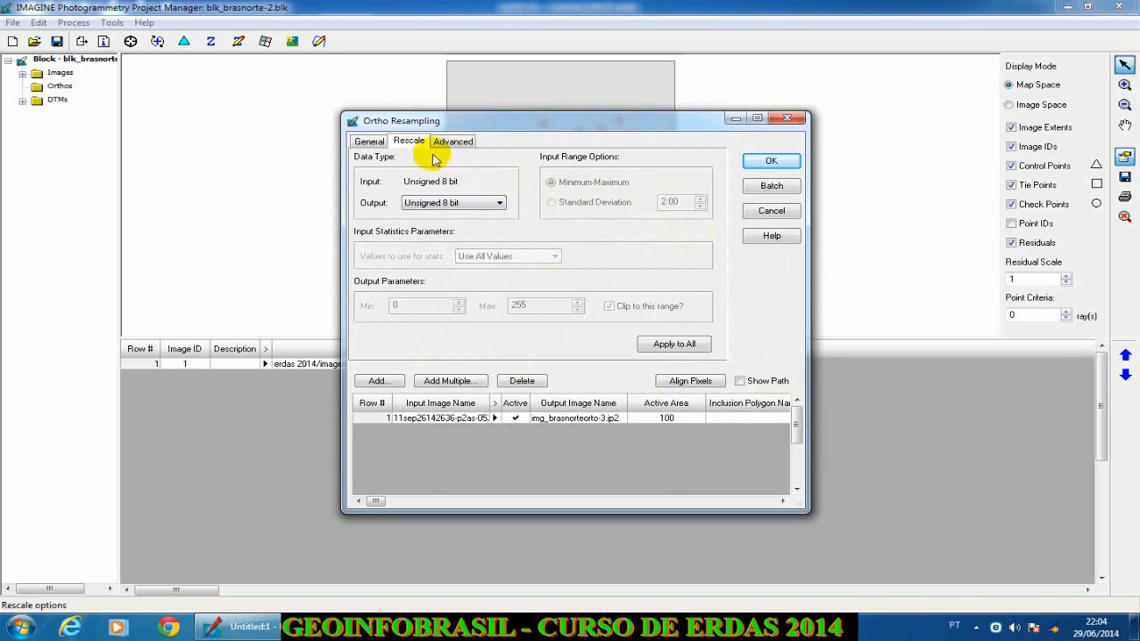
click(369, 141)
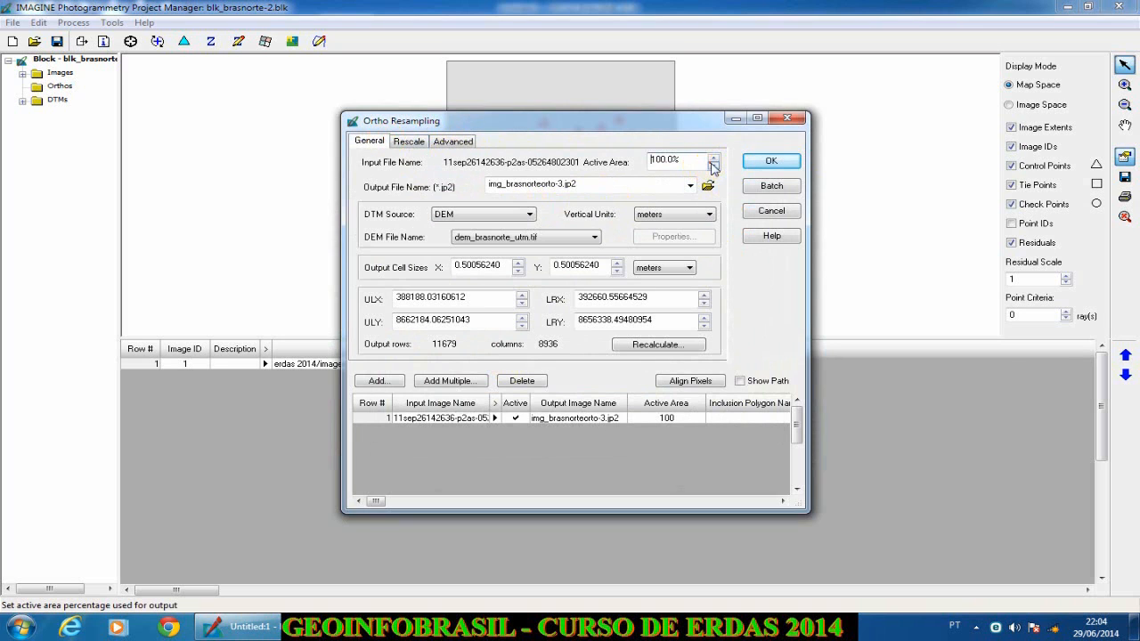
Try an active area of 97% for the ortho output, then restore it to 100%
click(713, 167)
click(713, 167)
click(713, 168)
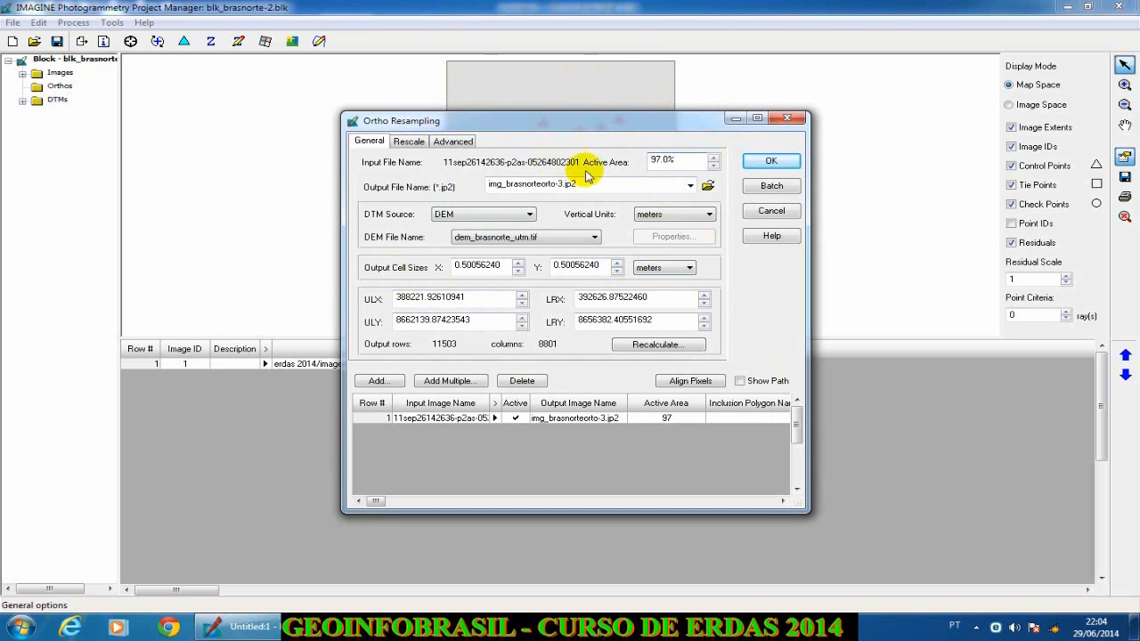
drag(673, 166, 605, 178)
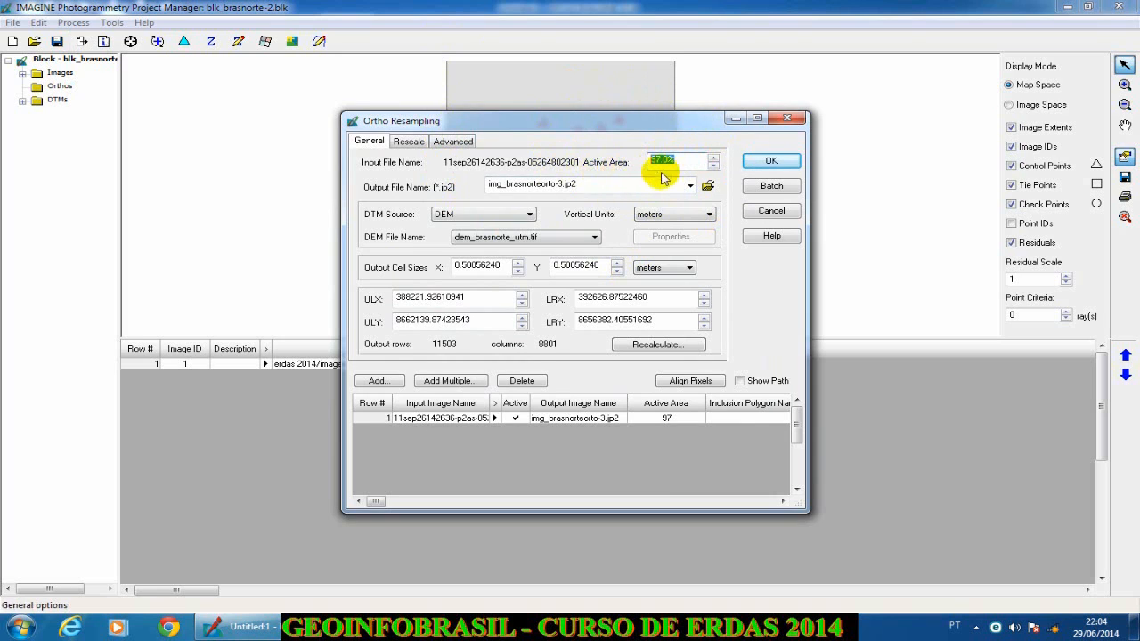
click(713, 157)
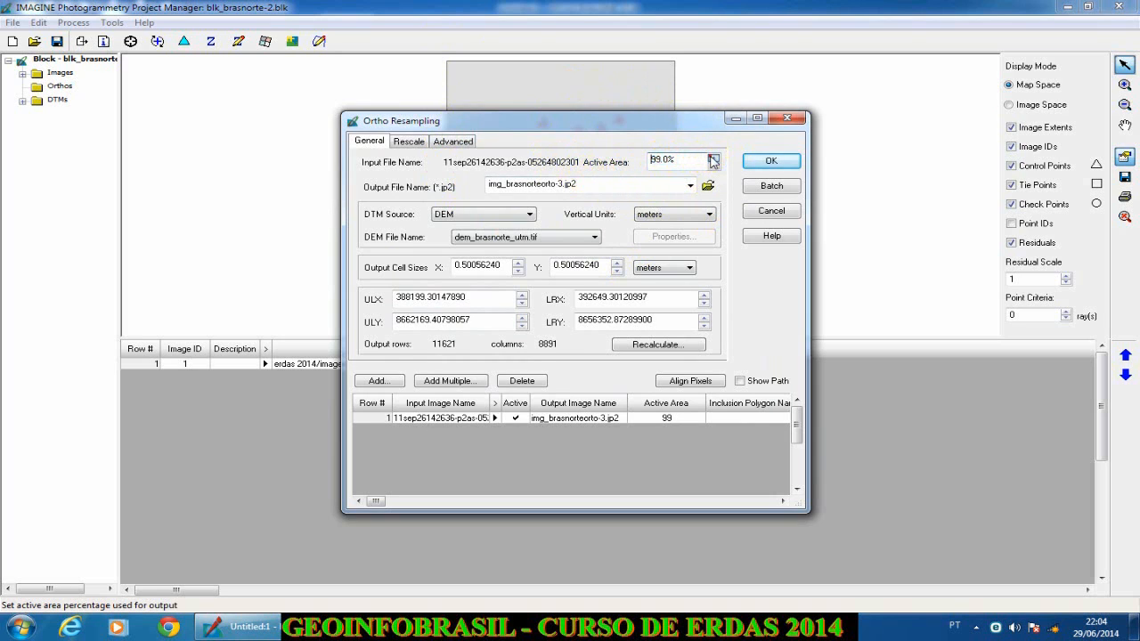
click(713, 157)
click(713, 156)
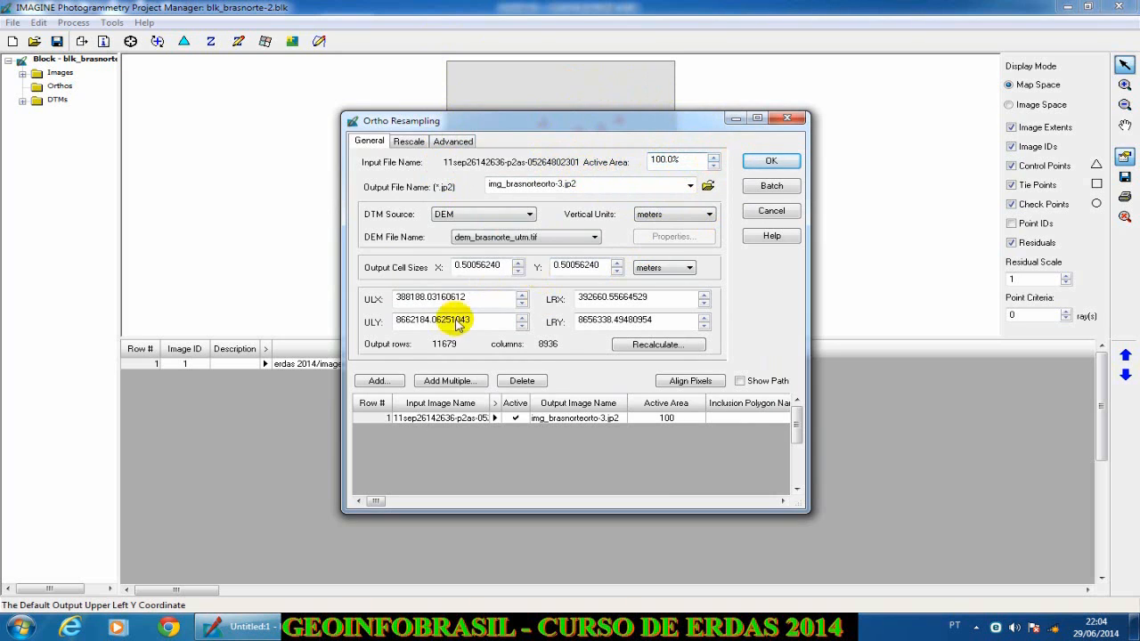
Run the ortho resampling, dismiss the completed resample process and close the process list
click(771, 161)
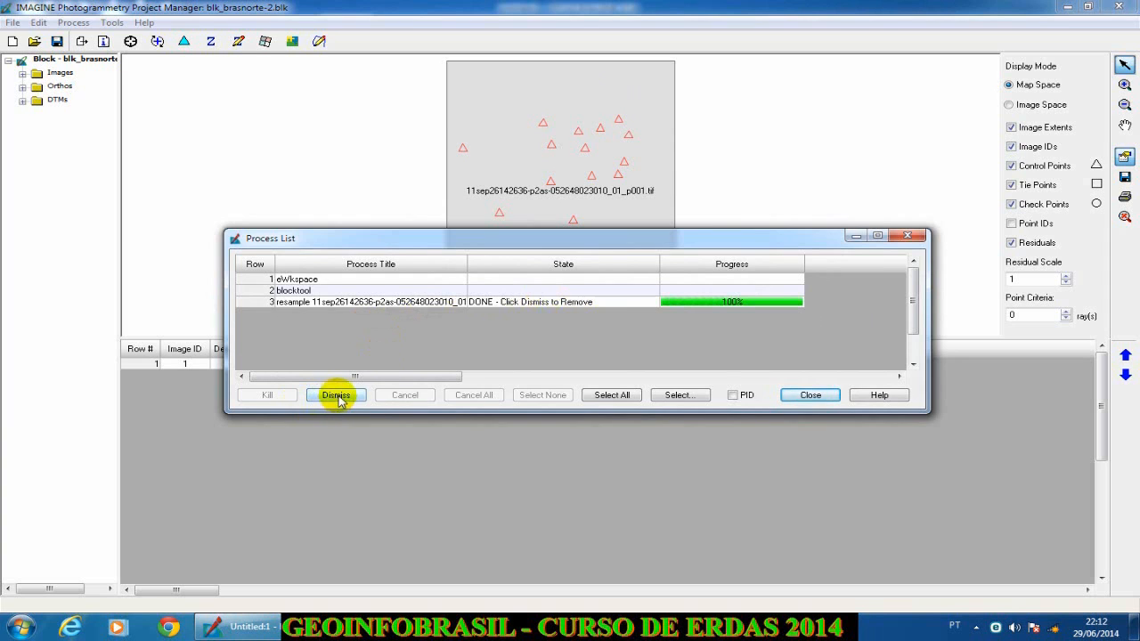
click(337, 396)
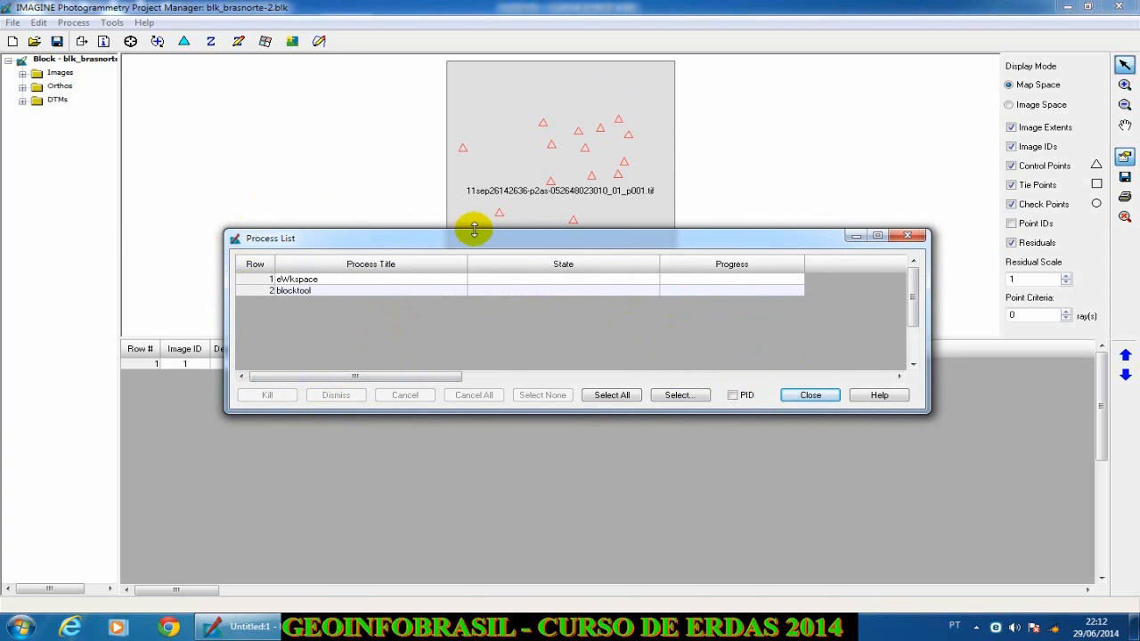
drag(477, 238, 438, 178)
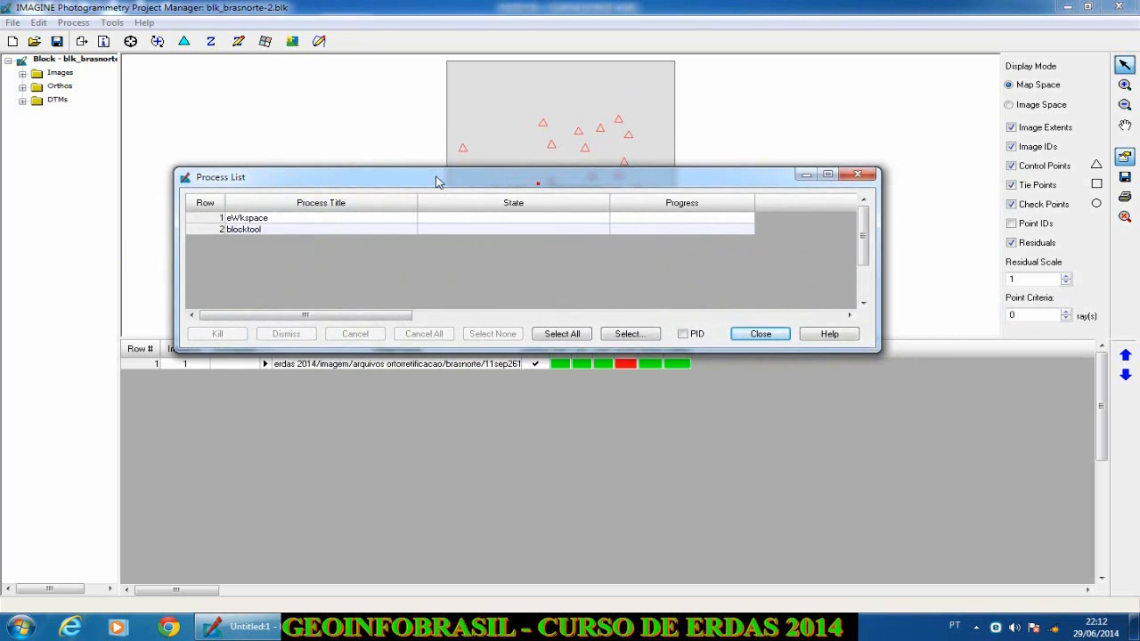
click(778, 333)
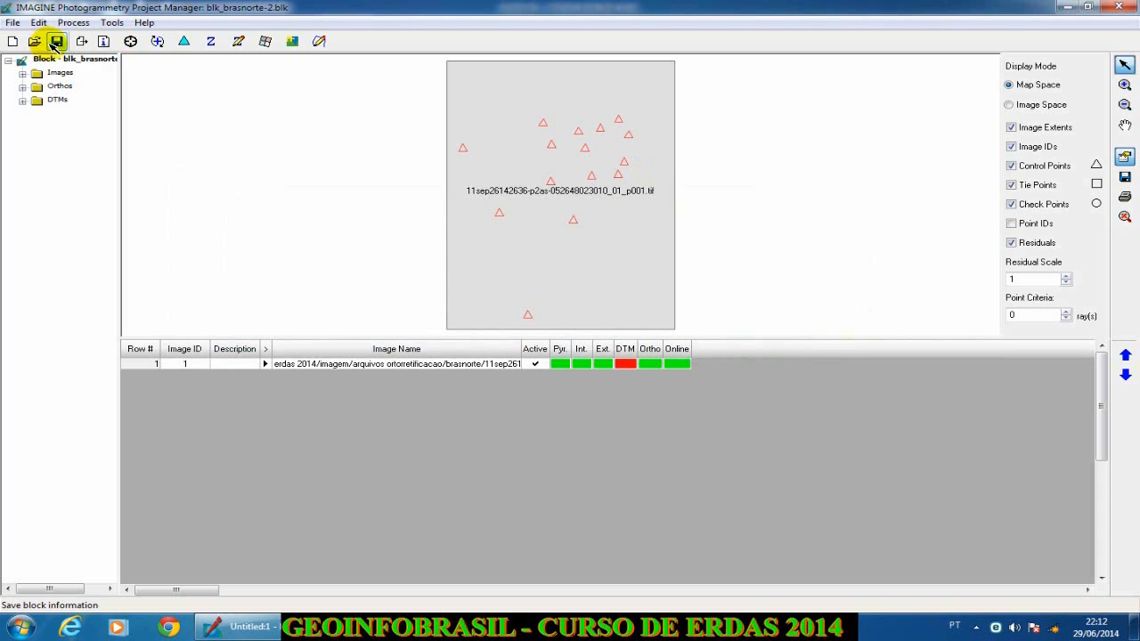
Save the block project and close the photogrammetry project manager
click(55, 41)
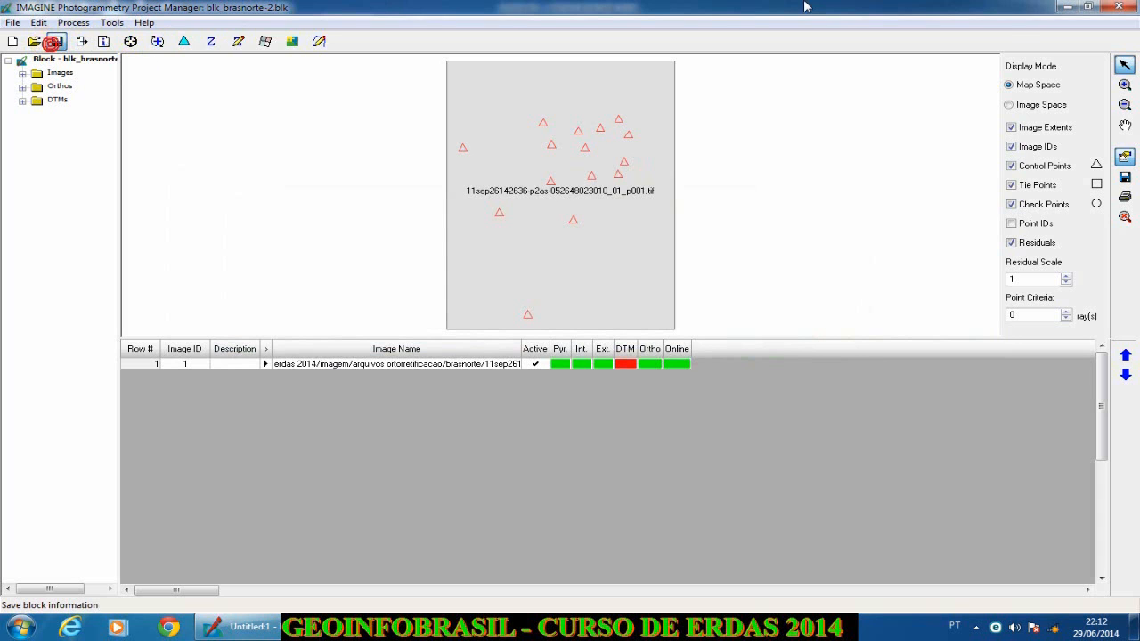
click(1124, 8)
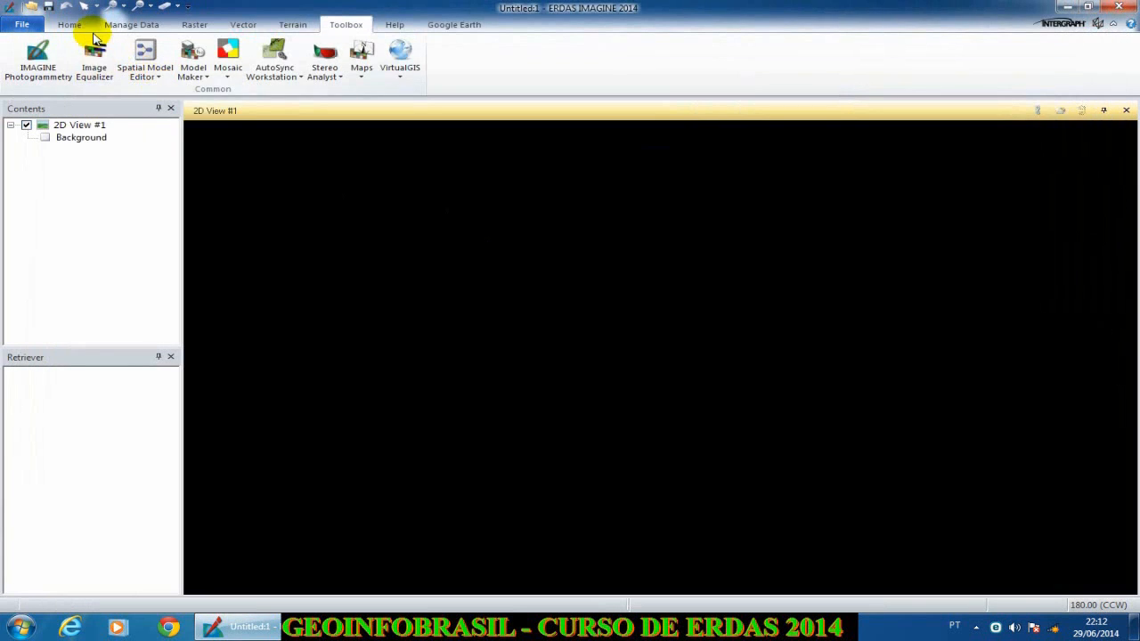
Add the JPEG 2000 image img_brasnorteorto-3.jp2 from the ORTORRTIFICACAO folder to the 2D view
click(87, 28)
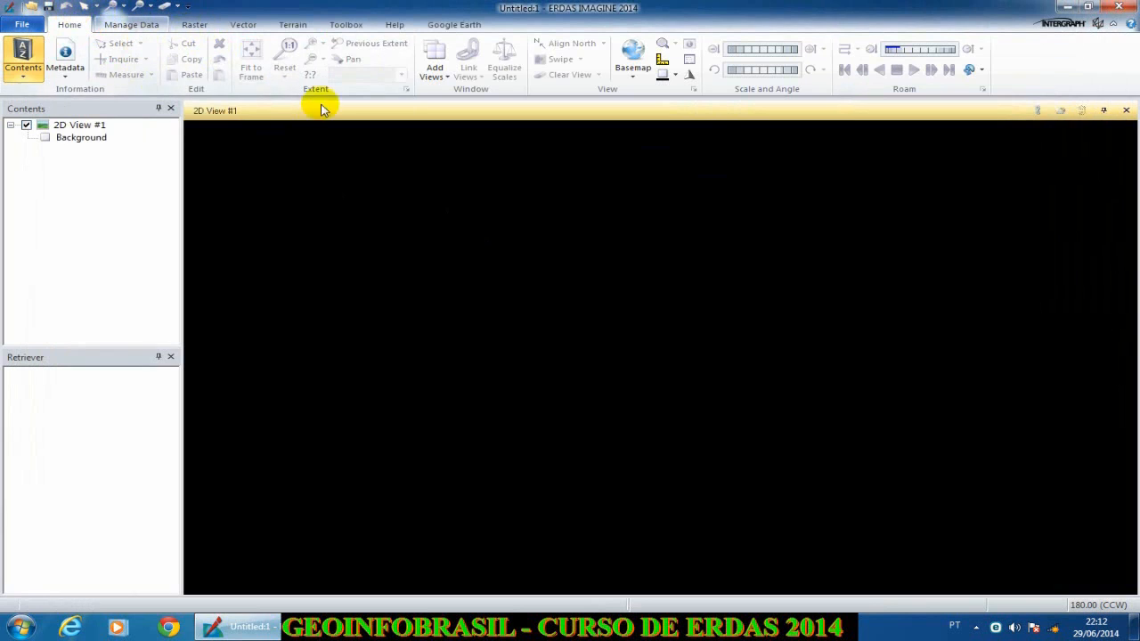
right_click(505, 149)
click(535, 151)
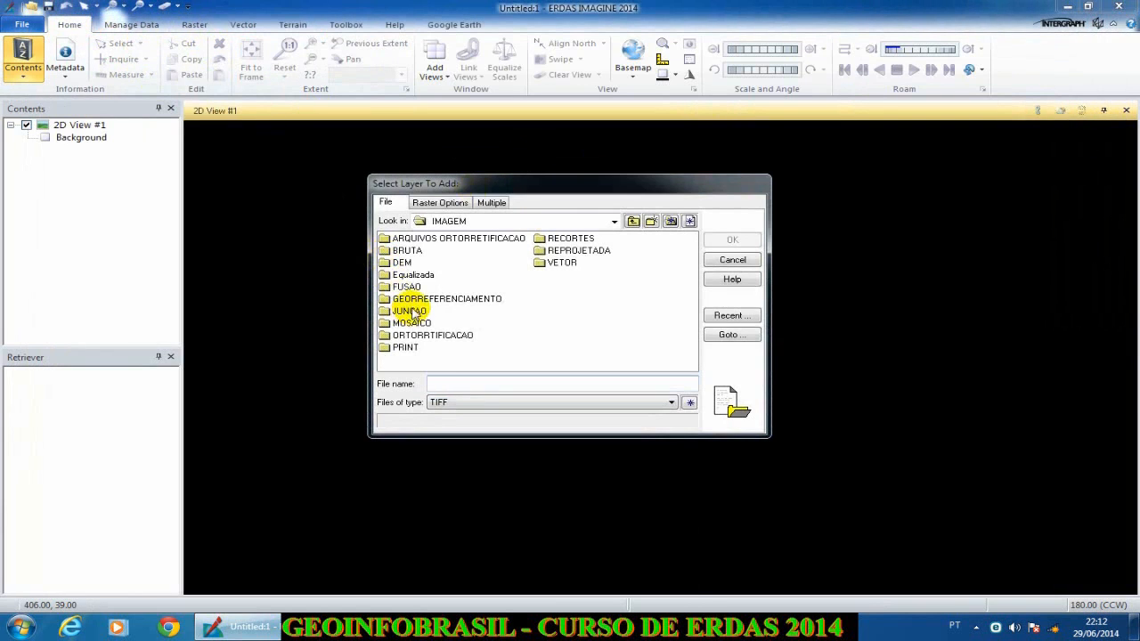
double_click(431, 335)
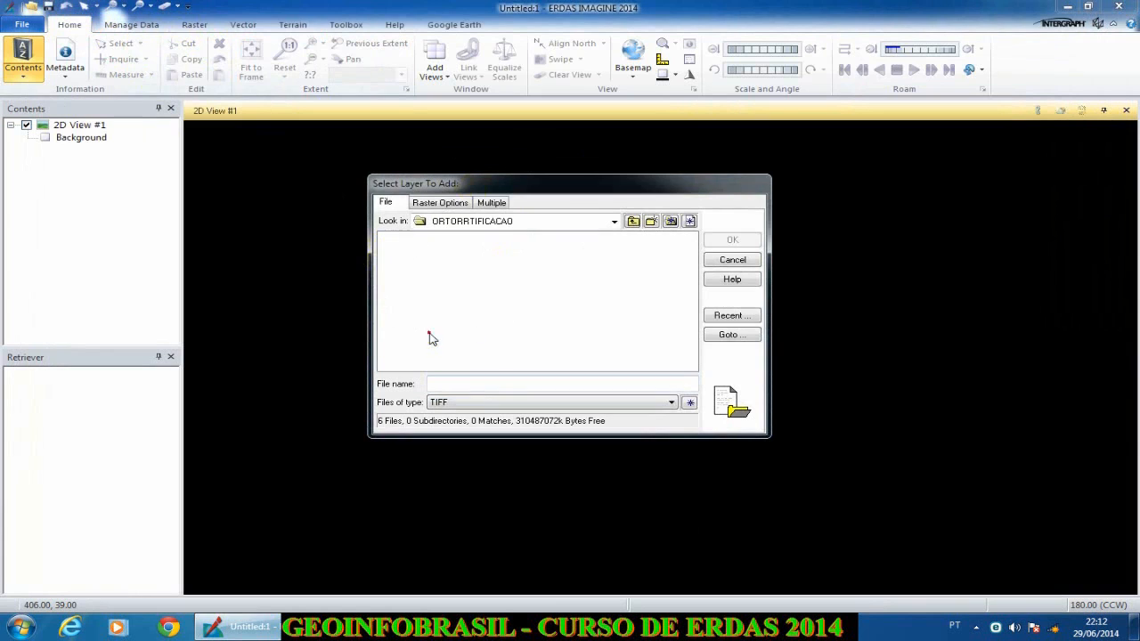
click(527, 403)
click(526, 399)
key(j)
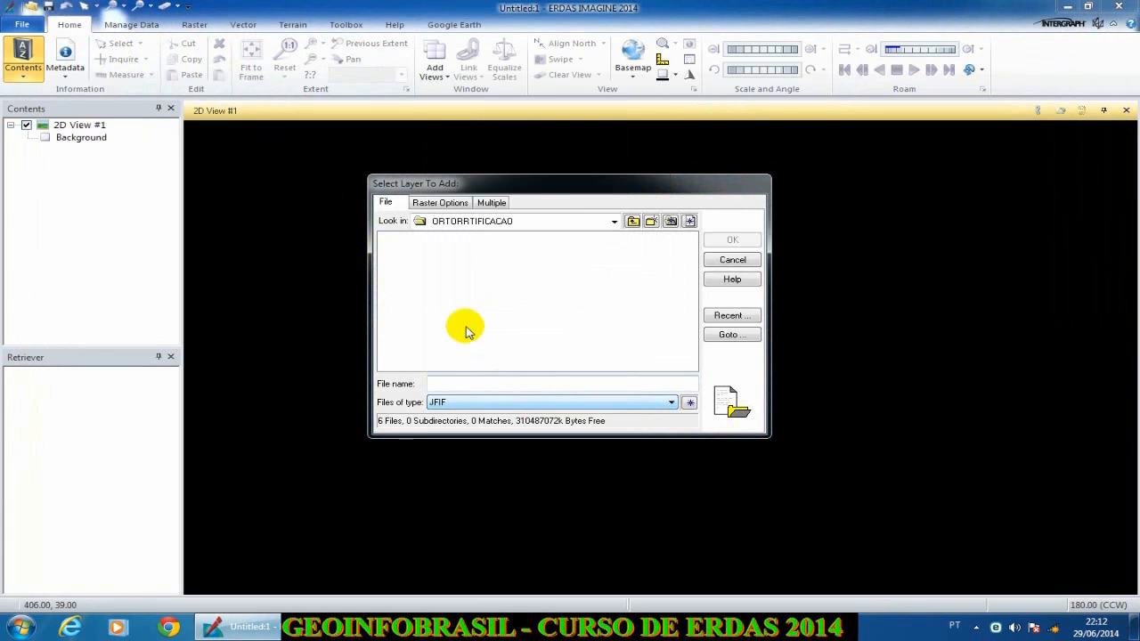
key(j)
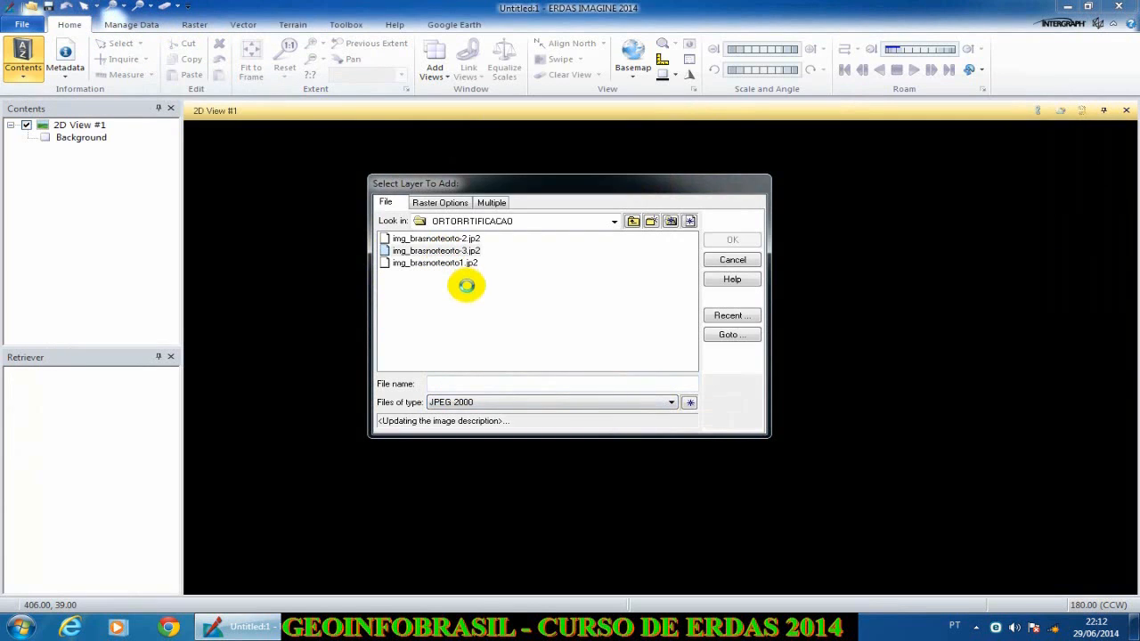
click(441, 204)
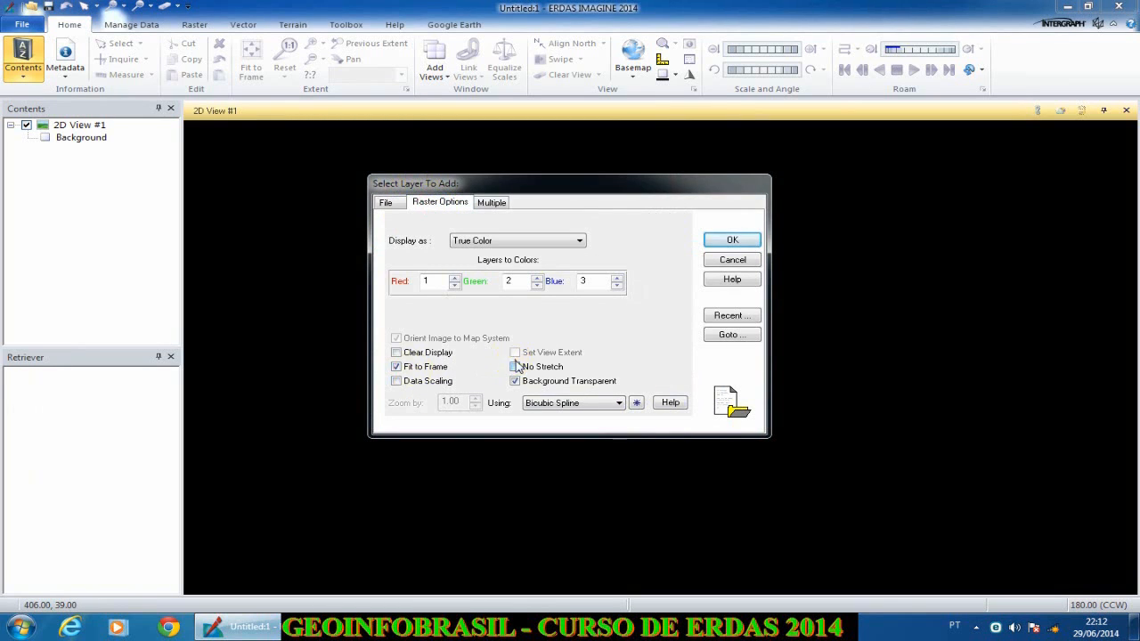
click(756, 237)
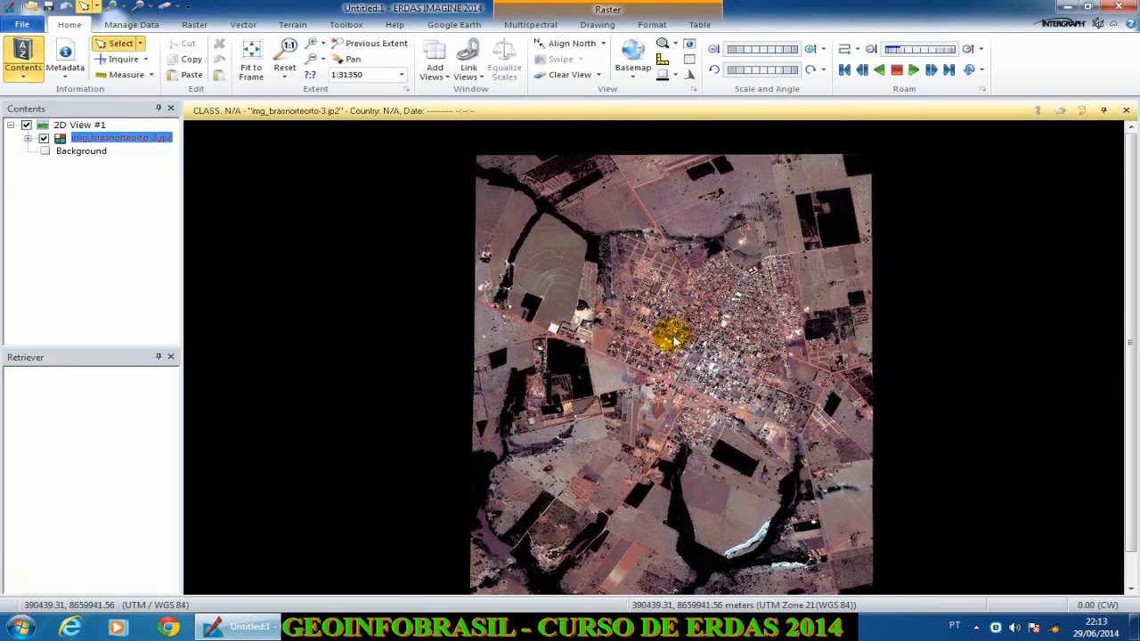
Examine the orthorectified image's general metadata and inspect its urban area at close range
scroll(674, 338, up, 5)
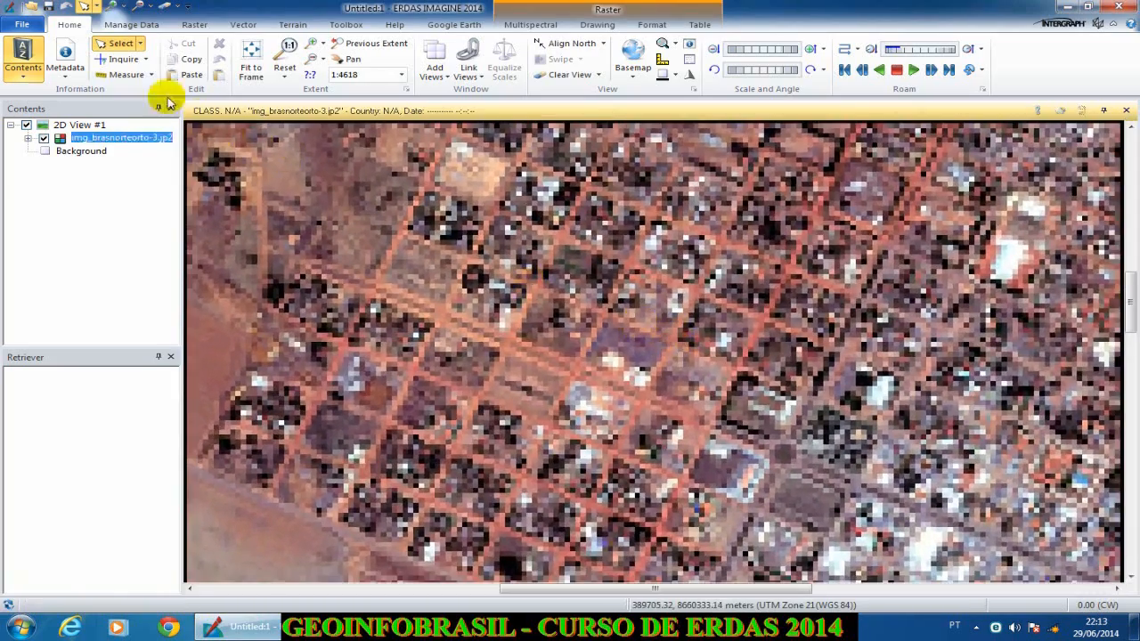
click(64, 55)
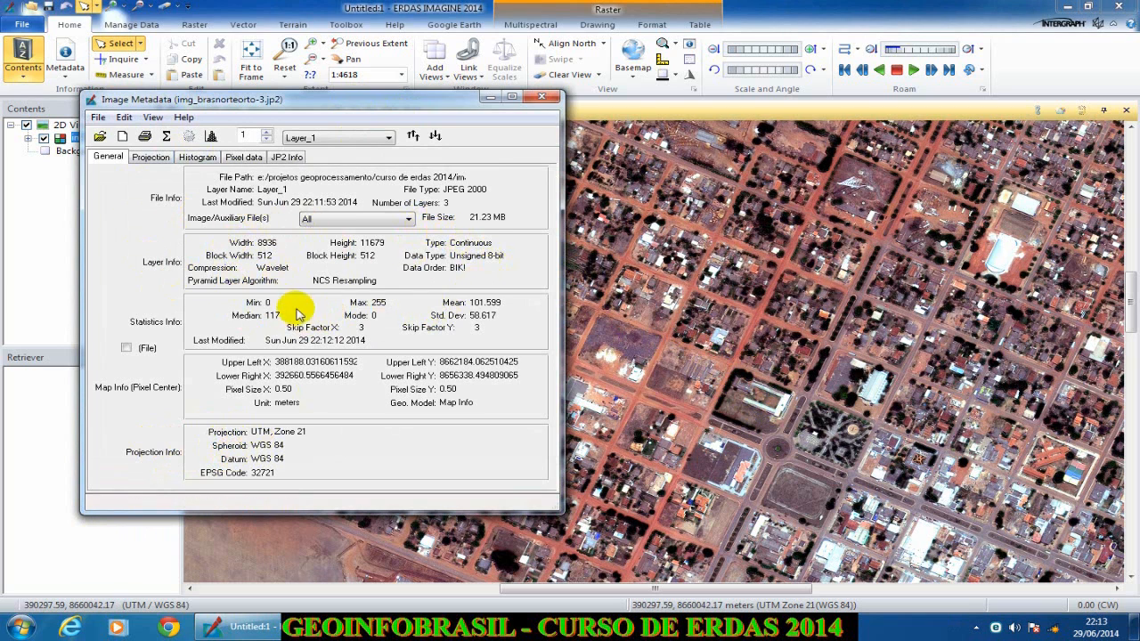
click(541, 96)
drag(853, 431, 633, 326)
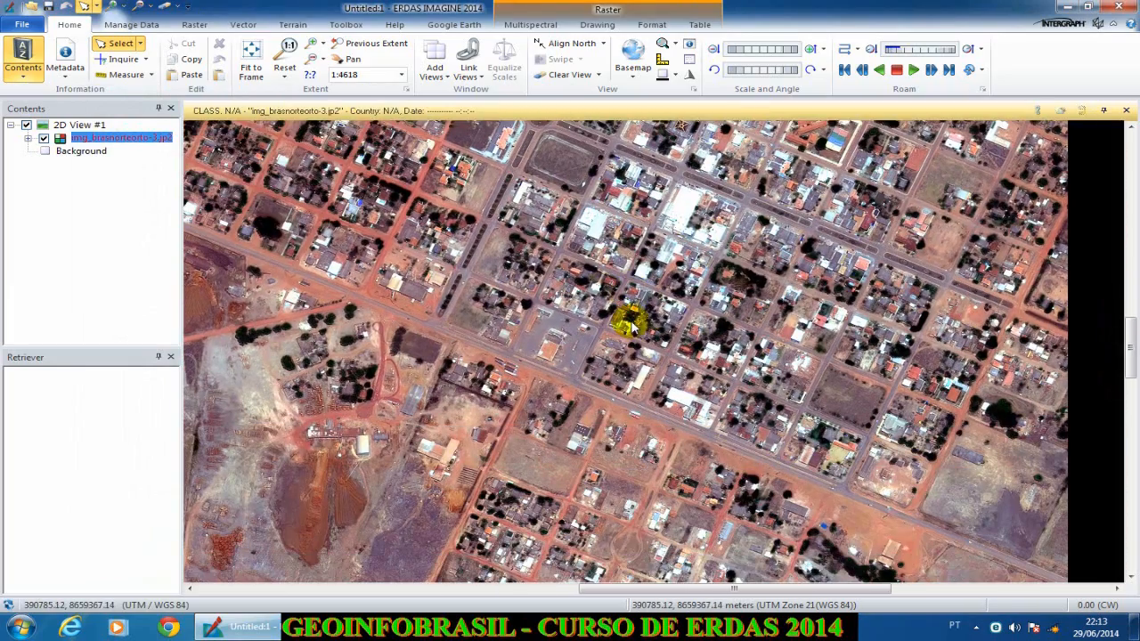